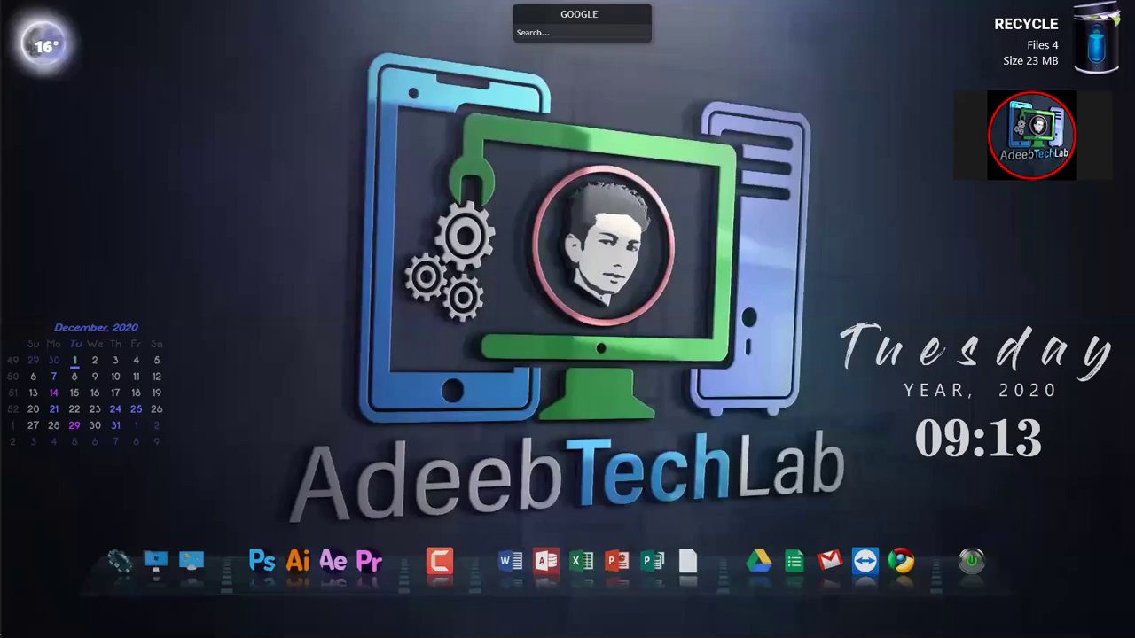
# Step: Refresh the Windows desktop twice from its context menu
pyautogui.rightClick(605, 182)
pyautogui.click(624, 220)
pyautogui.rightClick(332, 158)
pyautogui.click(357, 202)
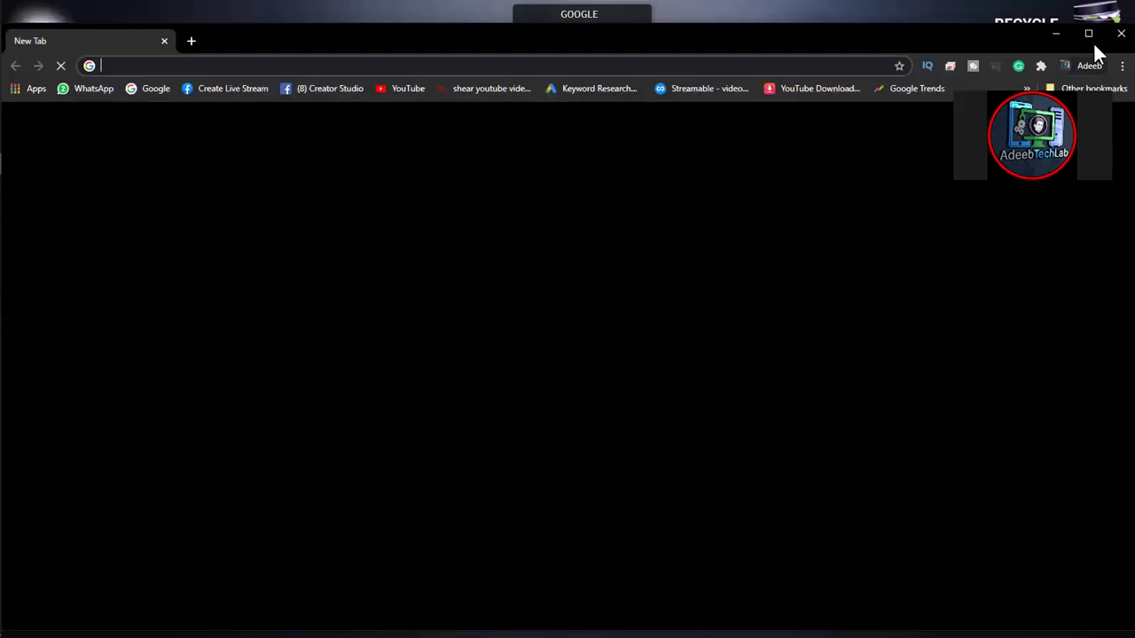
# Step: Maximize Chrome and go to adeeb-technology-lab.blogspot.com using the 'ad' autocomplete suggestion
pyautogui.click(1089, 35)
pyautogui.click(395, 36)
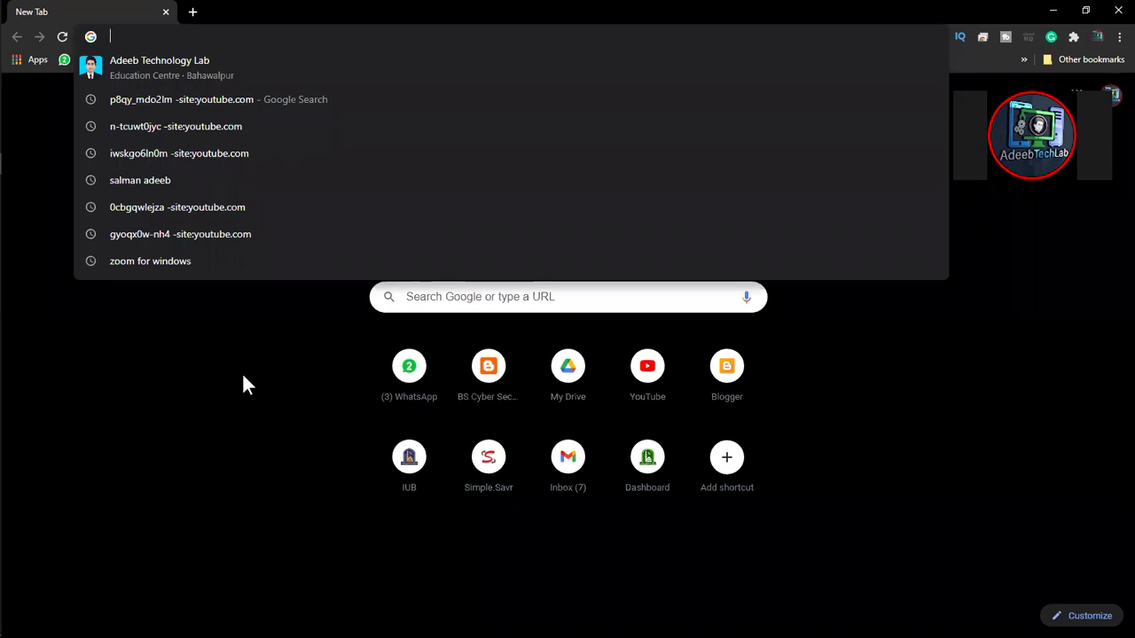
pyautogui.write('ad')
pyautogui.press('Right')
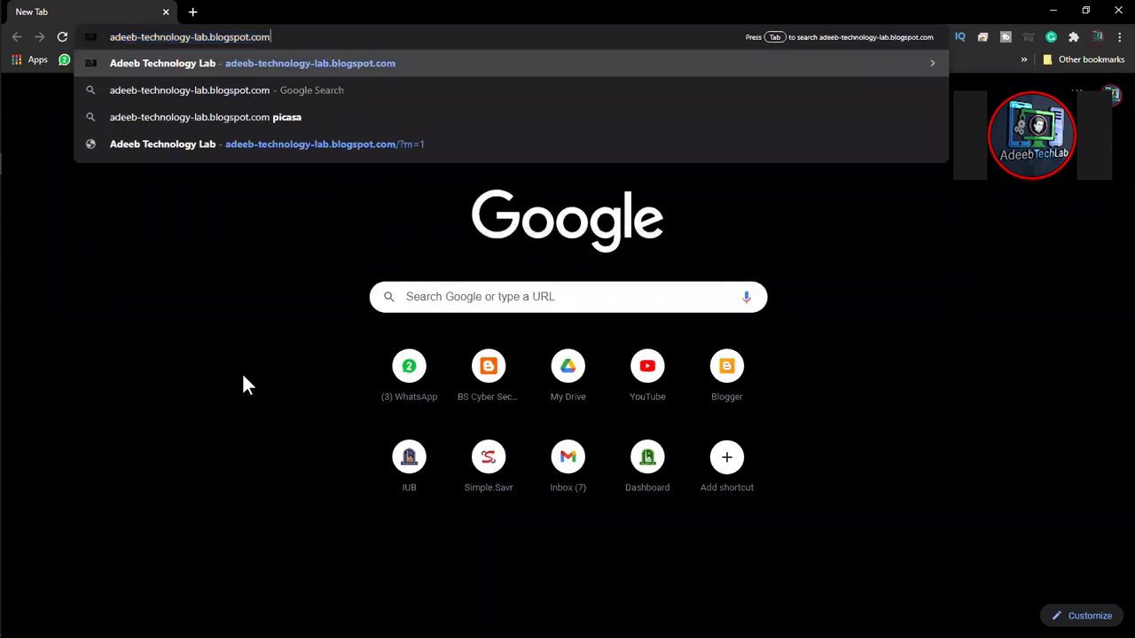
pyautogui.press('Return')
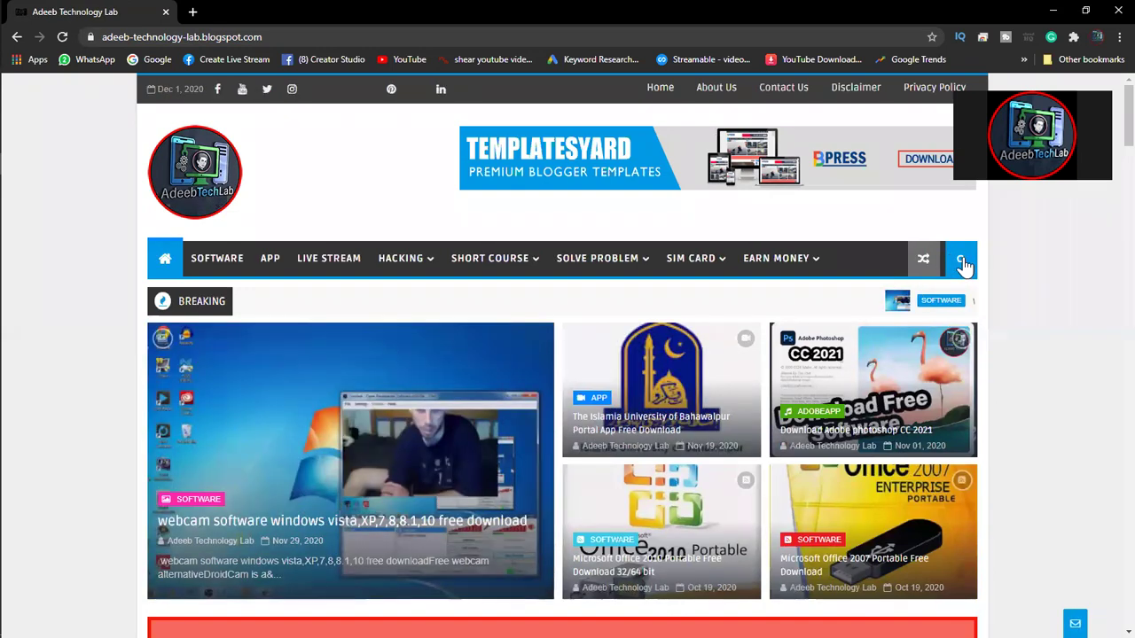
# Step: Search the blog for 'Photoshop'
pyautogui.click(964, 266)
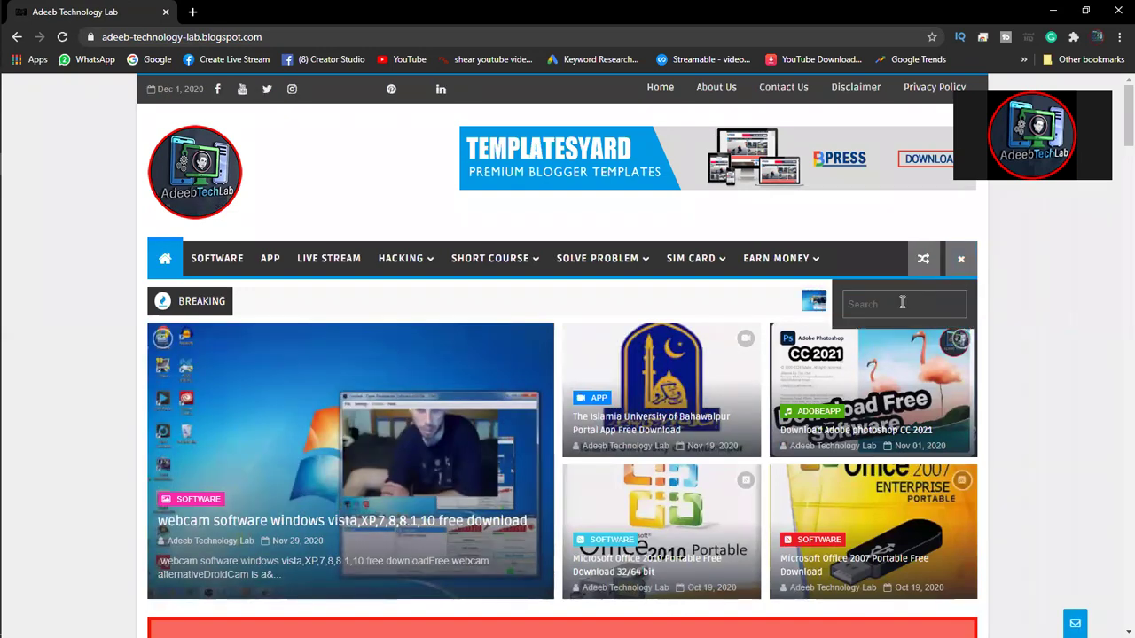
pyautogui.click(902, 302)
pyautogui.write('P')
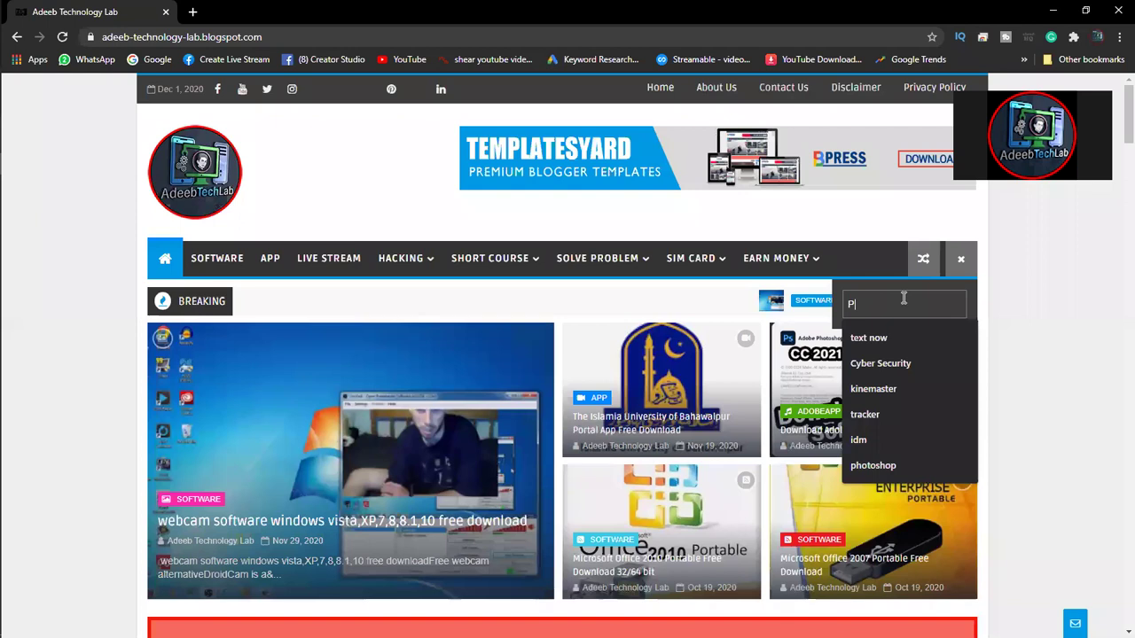
pyautogui.write('hotoshop')
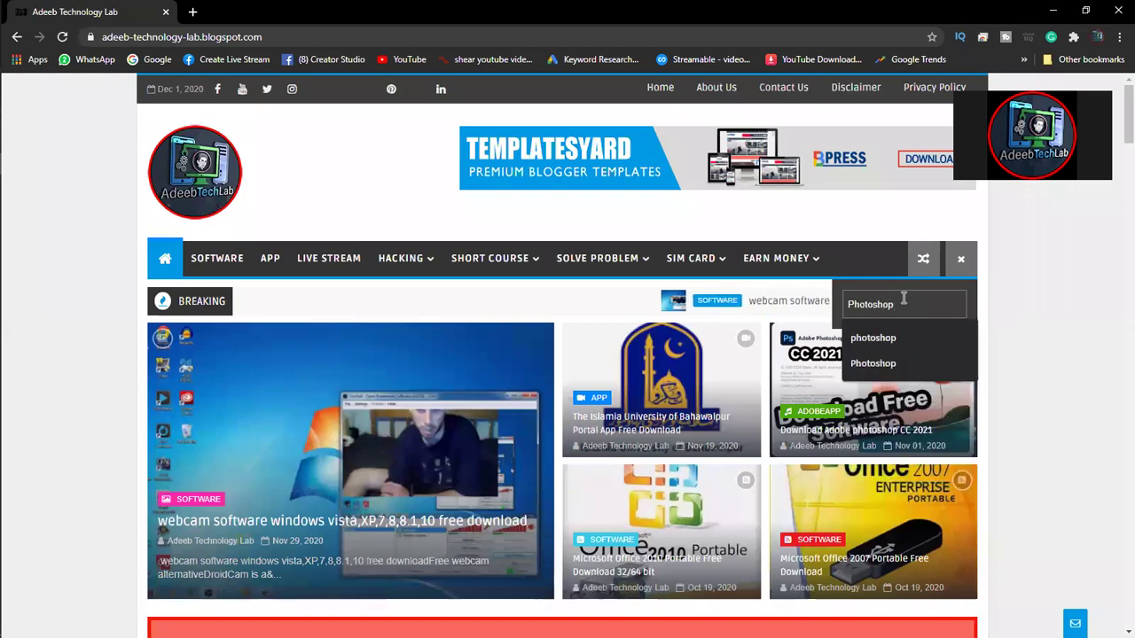
pyautogui.press('Return')
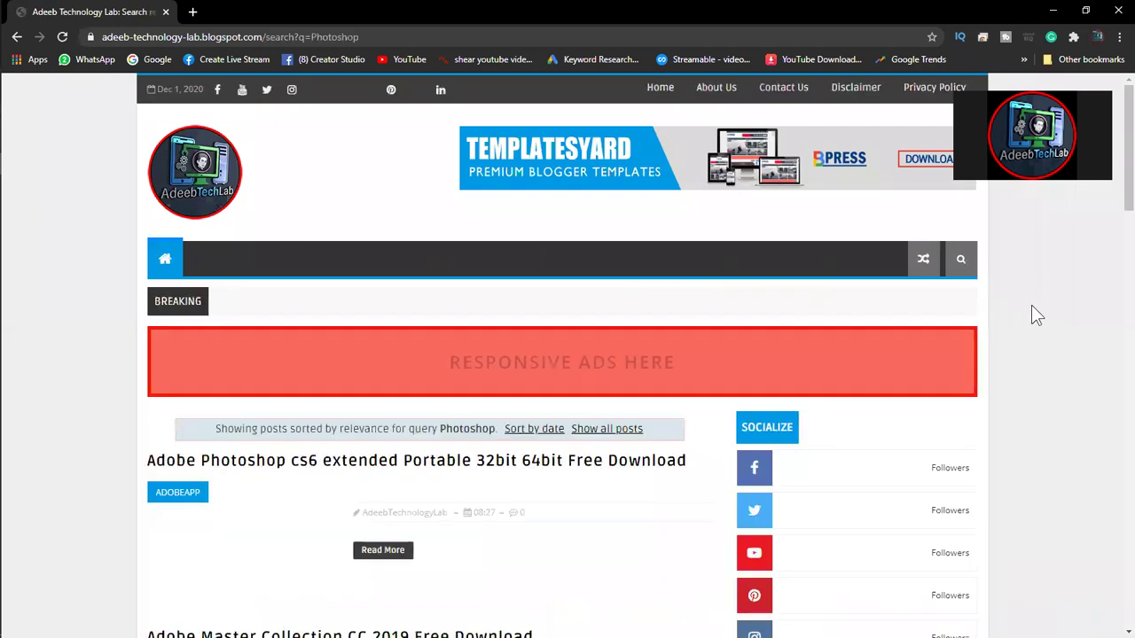
# Step: Scroll through the search results to the Adobe Photoshop cs6 extended Portable post
pyautogui.scroll(-2, 1033, 308)
pyautogui.scroll(-3, 1032, 308)
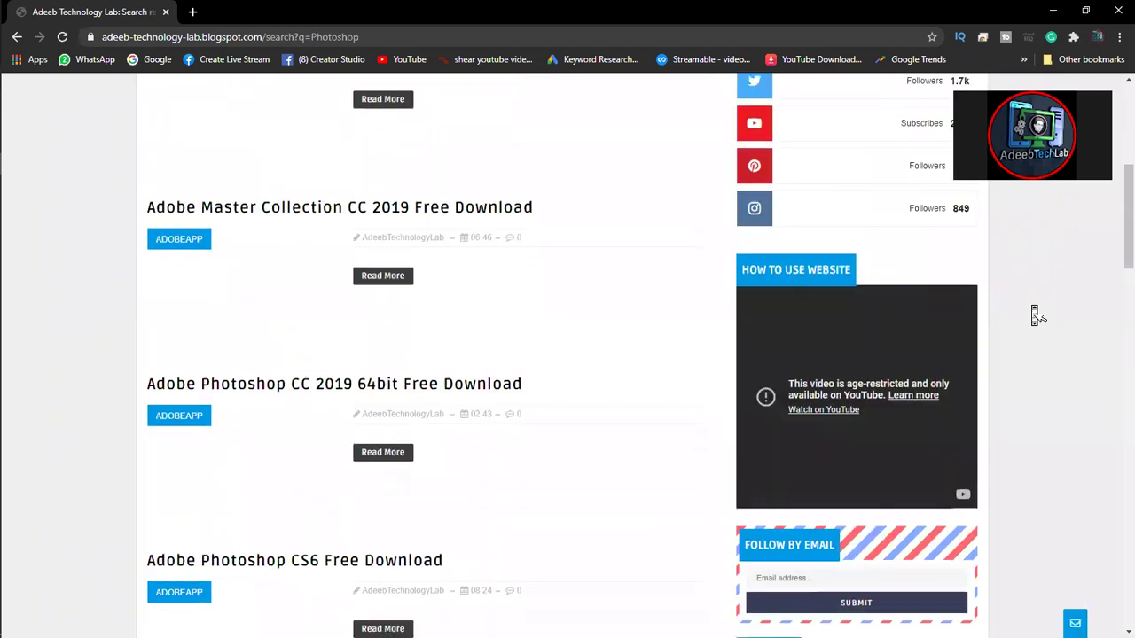
pyautogui.scroll(1, 1038, 314)
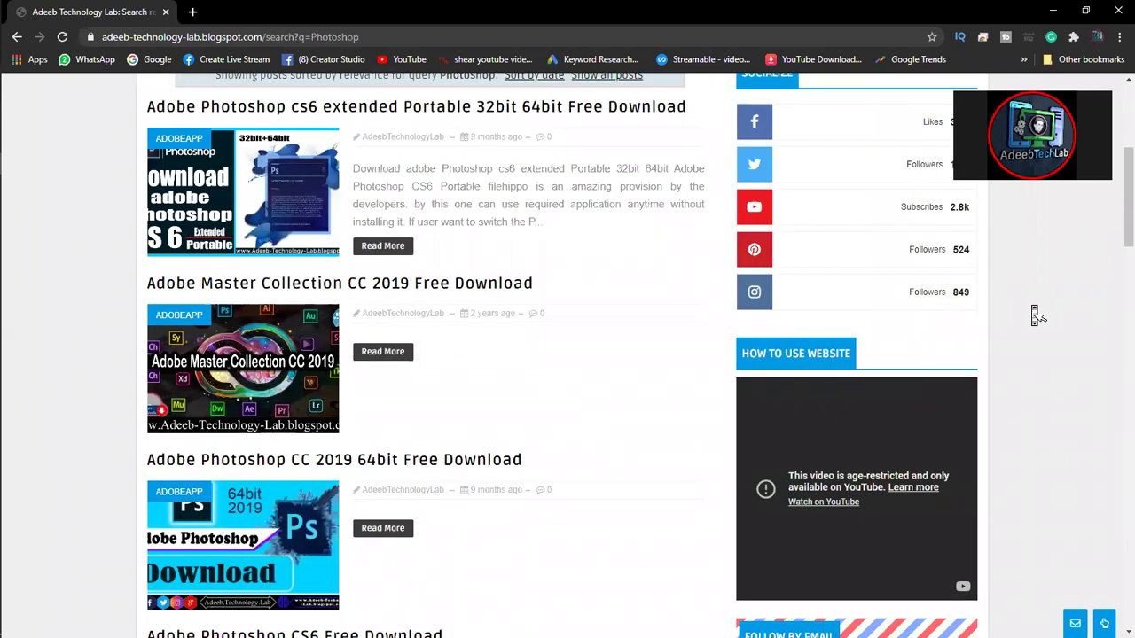
pyautogui.scroll(-1, 1038, 315)
pyautogui.scroll(1, 1037, 314)
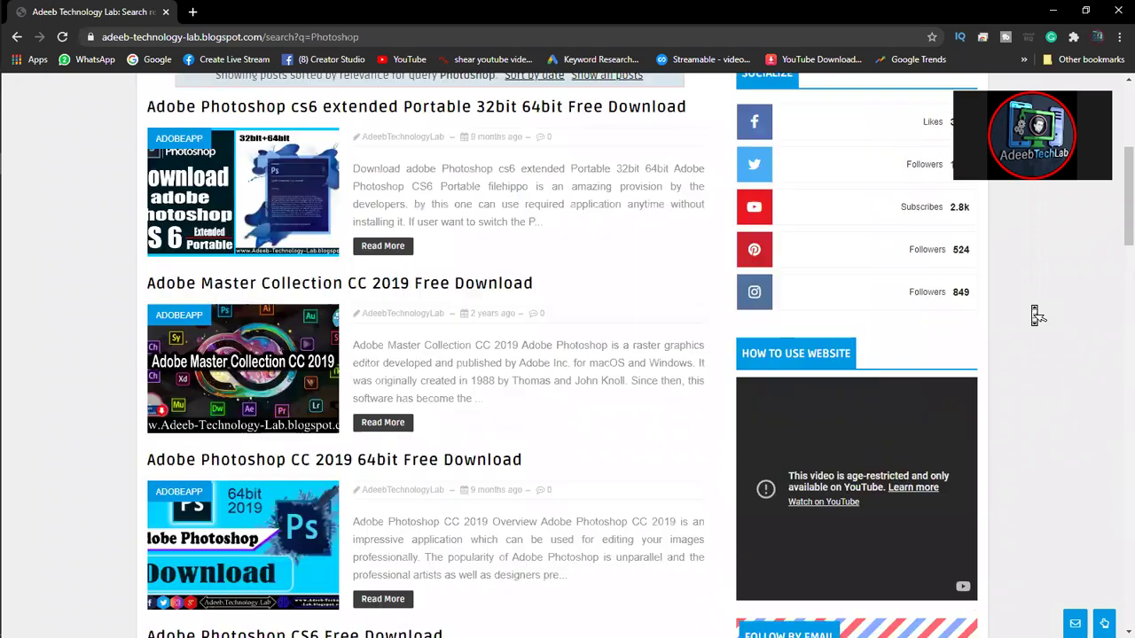
pyautogui.scroll(2, 1038, 315)
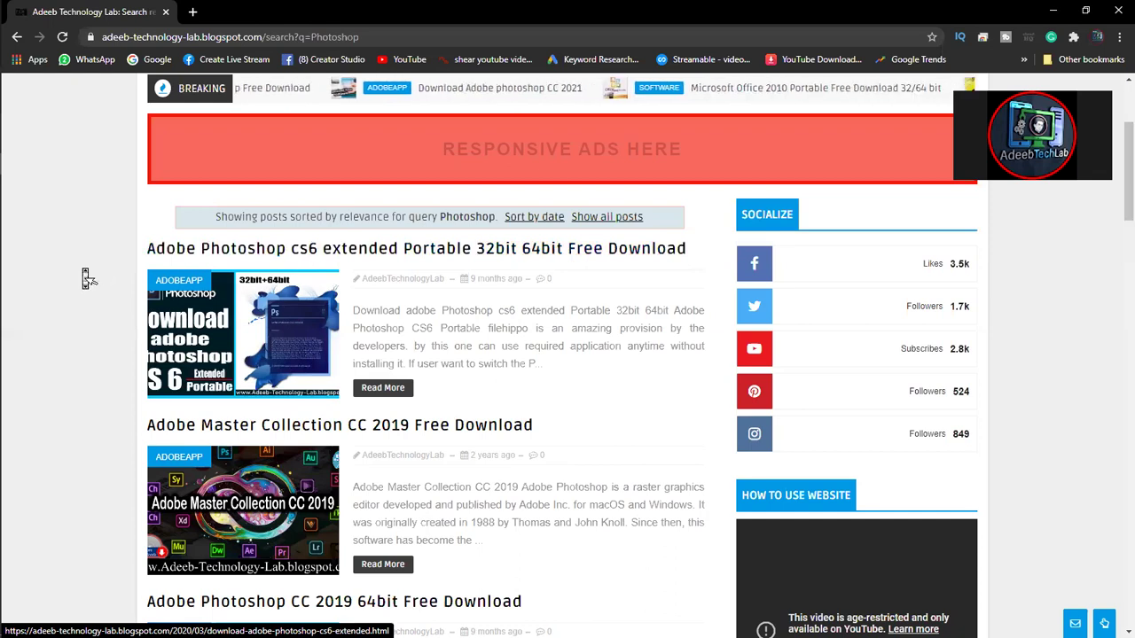
pyautogui.scroll(-4, 83, 273)
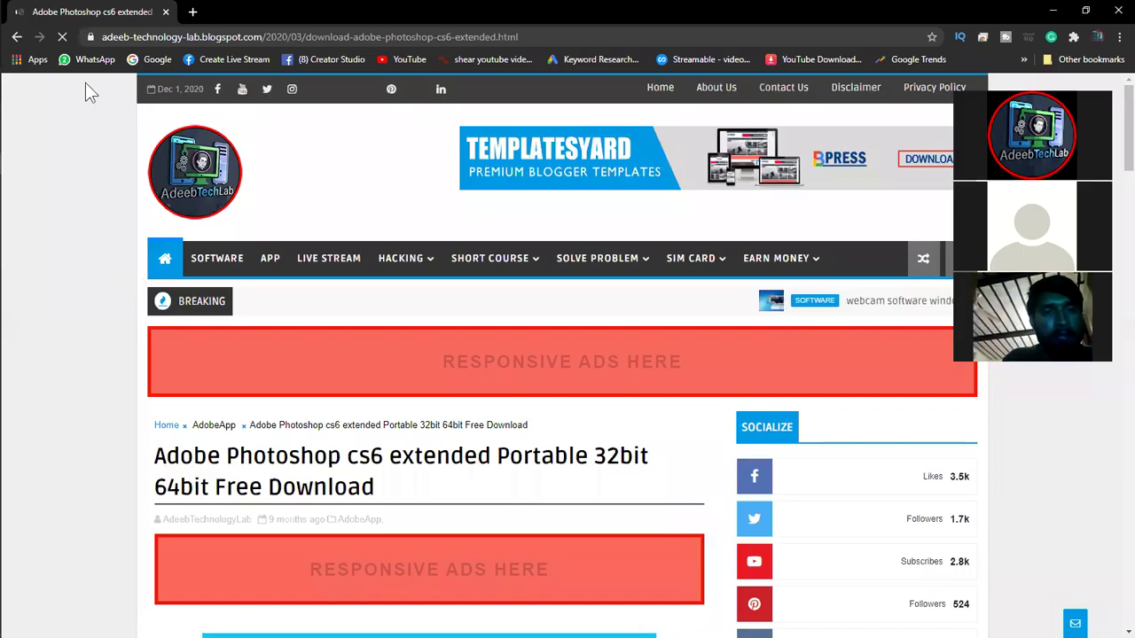
# Step: Reload the Photoshop post, scroll down and follow its Download link
pyautogui.click(62, 37)
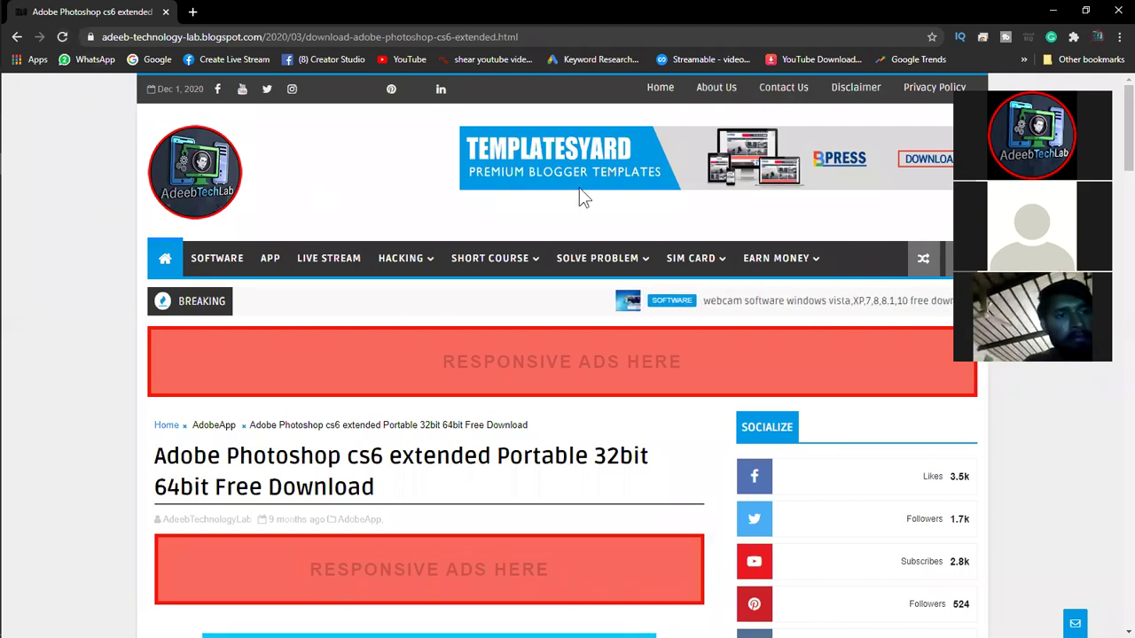
pyautogui.scroll(-2, 584, 197)
pyautogui.scroll(-3, 583, 197)
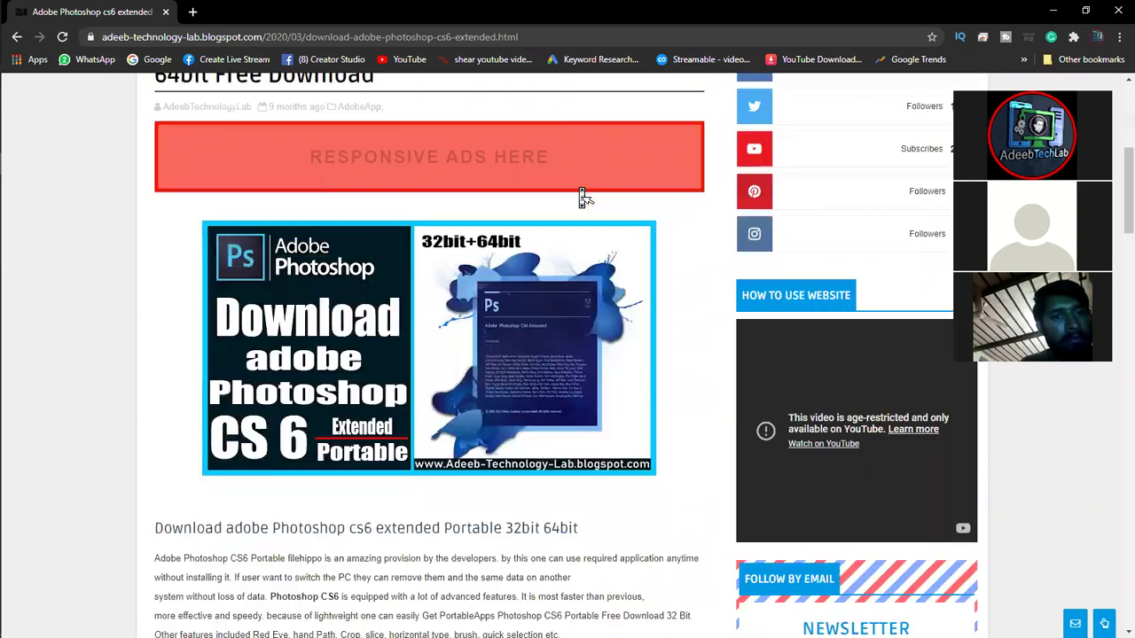
pyautogui.scroll(-5, 583, 197)
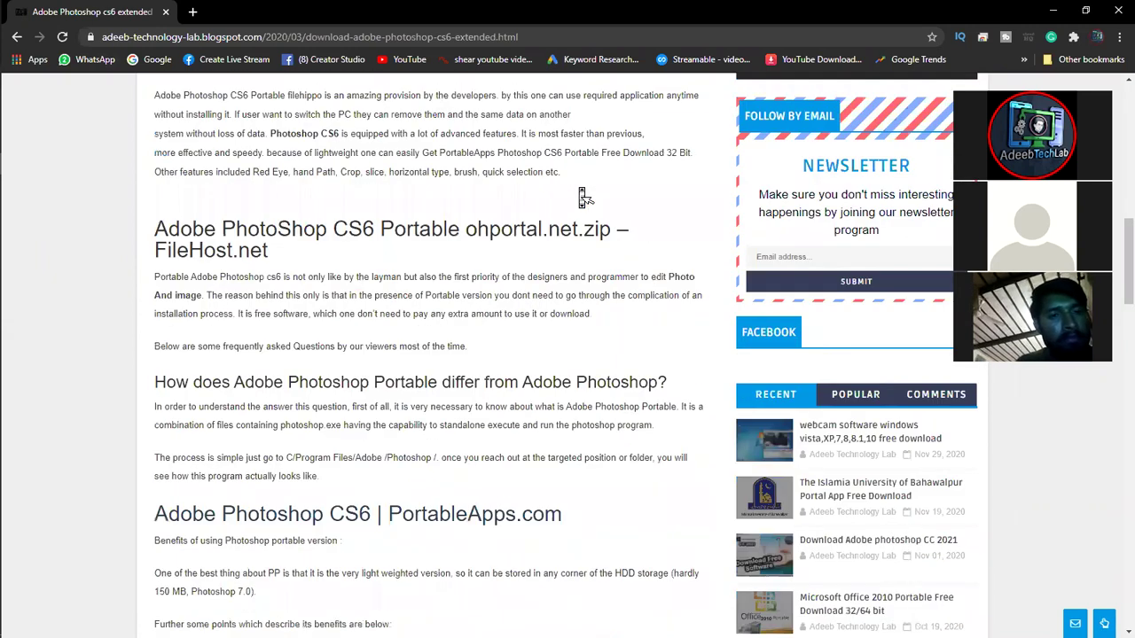
pyautogui.scroll(-5, 582, 197)
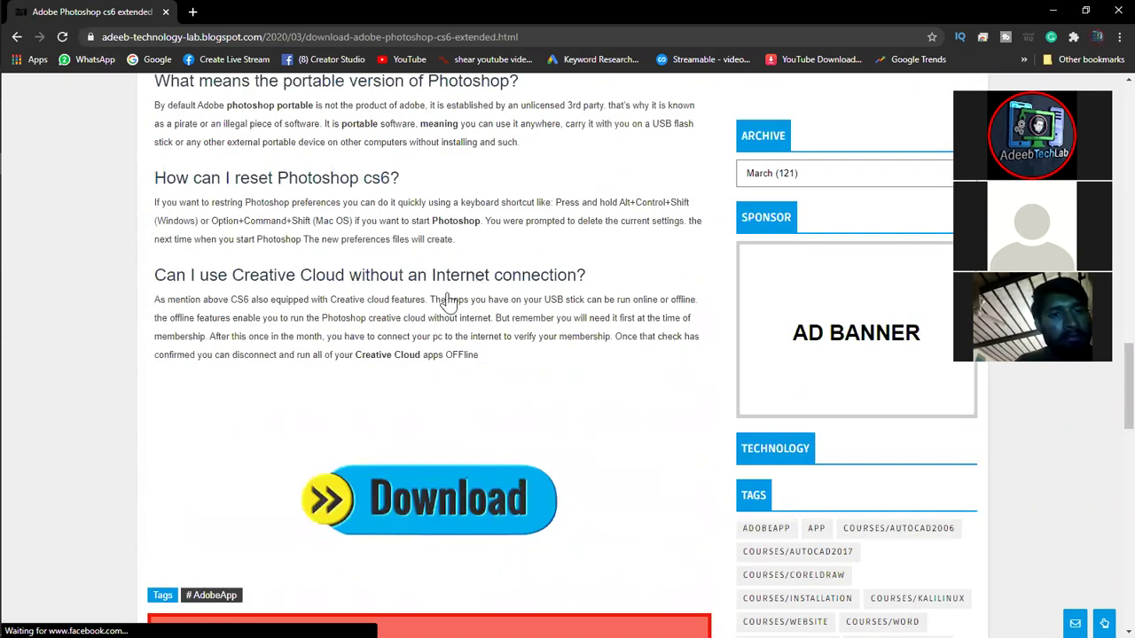
pyautogui.scroll(-3, 447, 292)
pyautogui.click(447, 293)
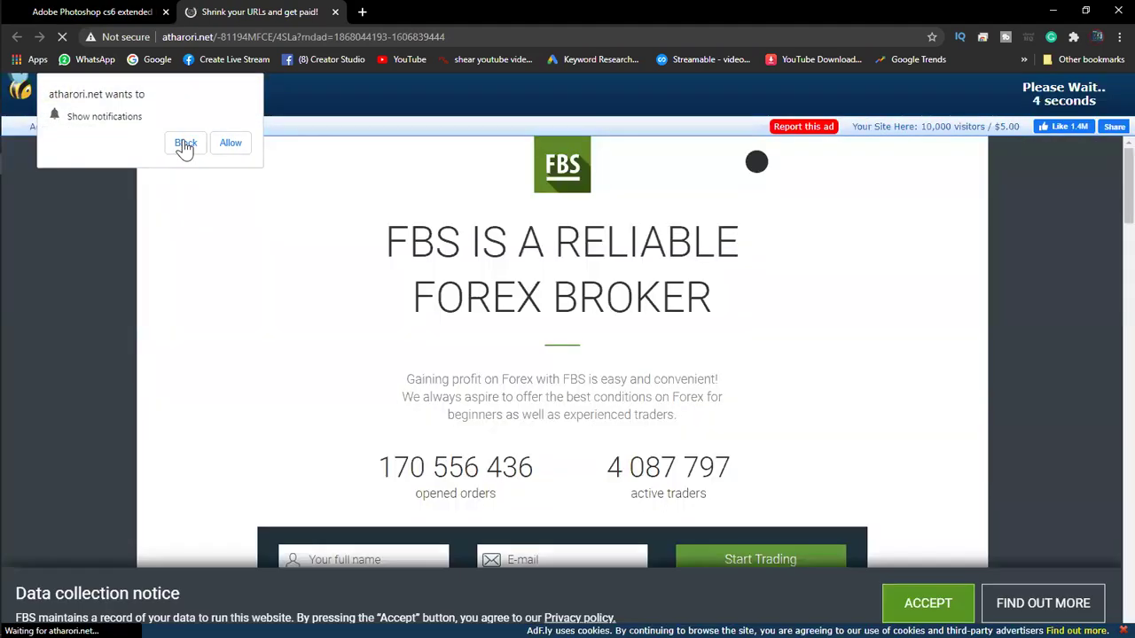
# Step: Block the notification prompt, skip the adf.ly ad and allow the AdFly continue page
pyautogui.click(187, 143)
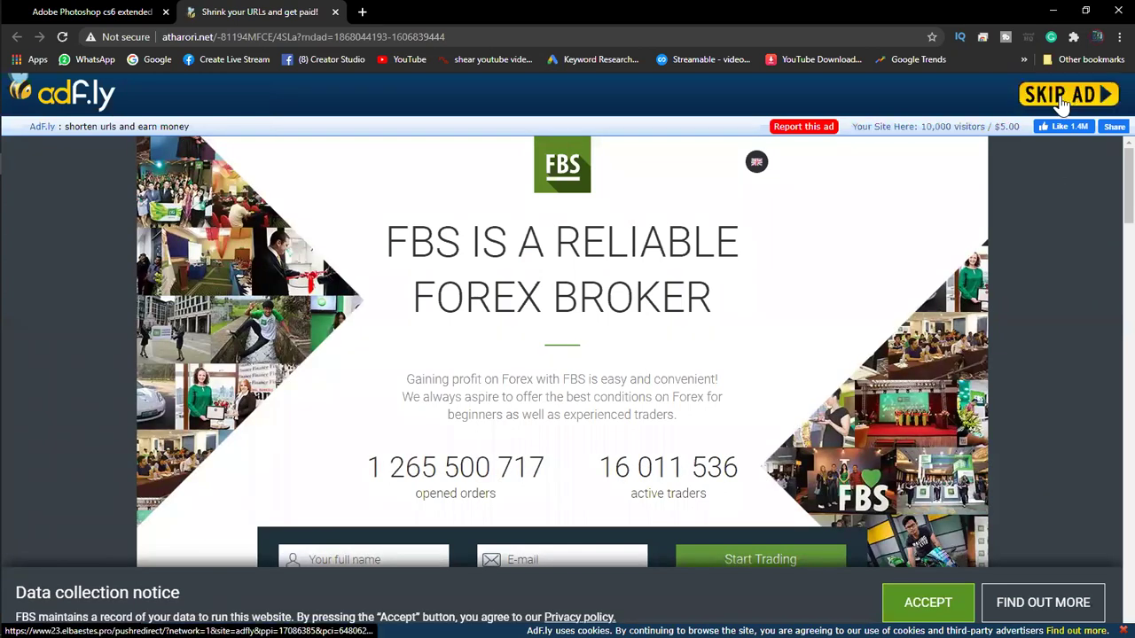
pyautogui.click(1062, 104)
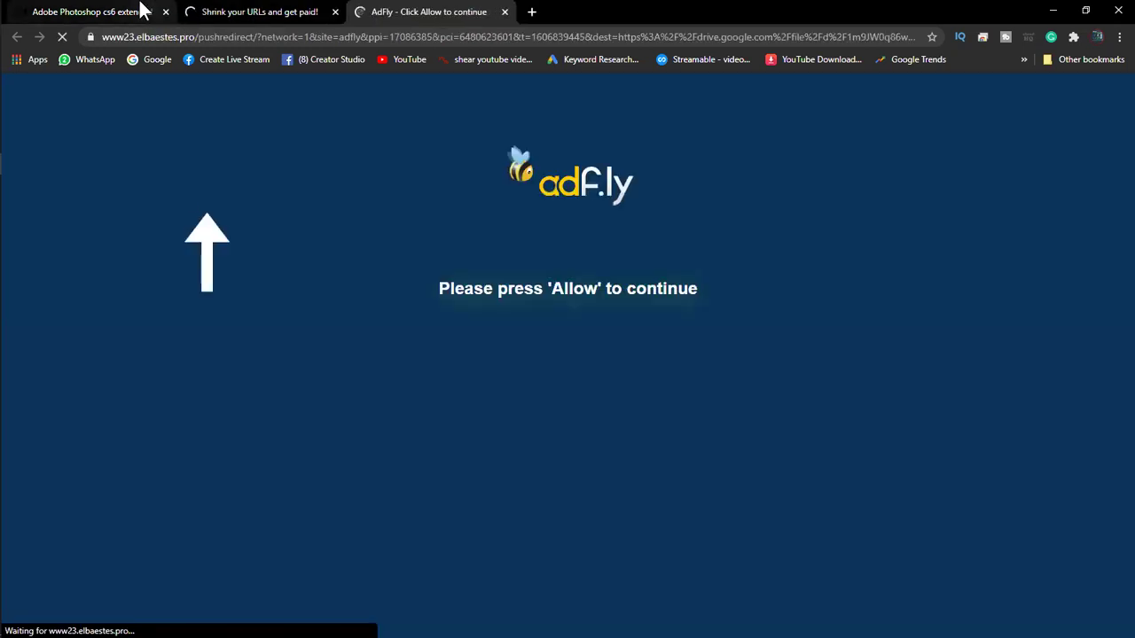
pyautogui.click(139, 11)
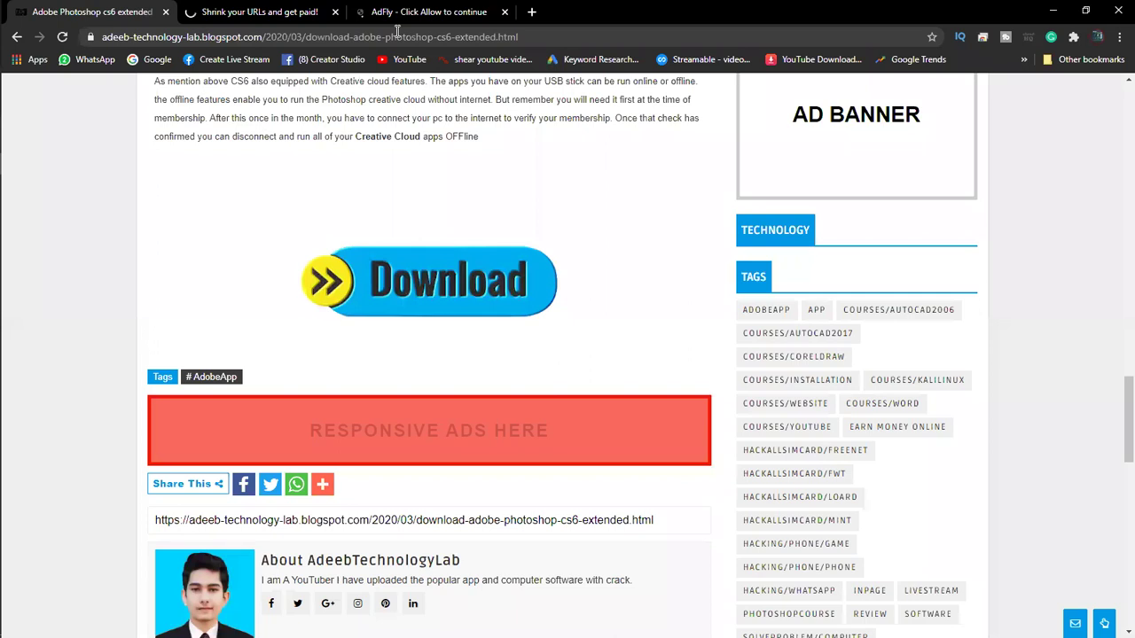
pyautogui.click(399, 12)
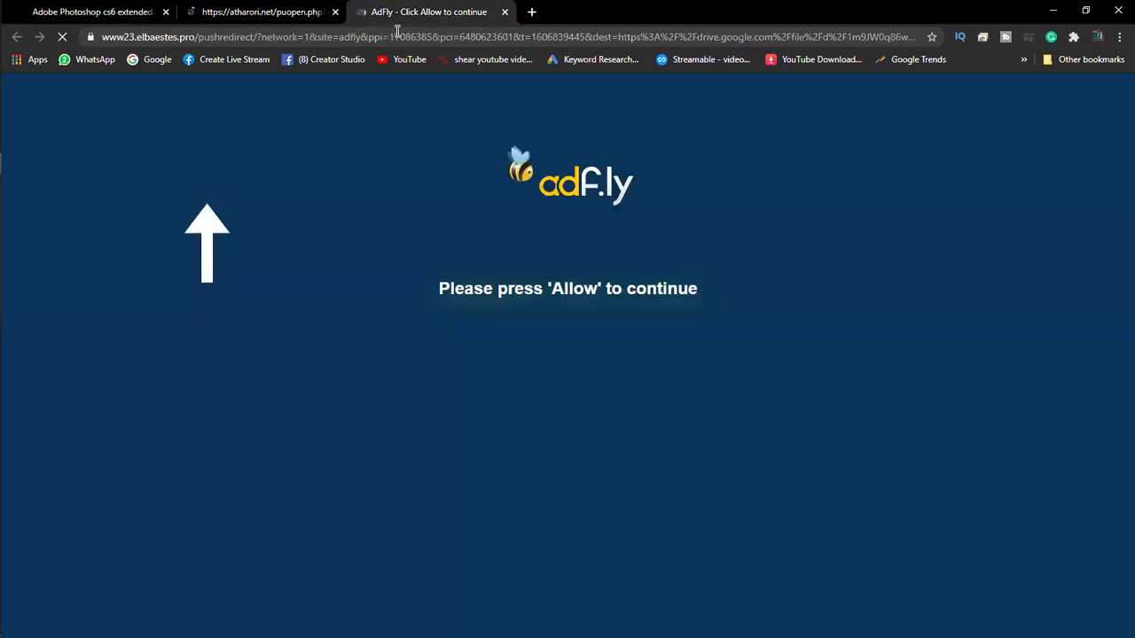
pyautogui.click(220, 118)
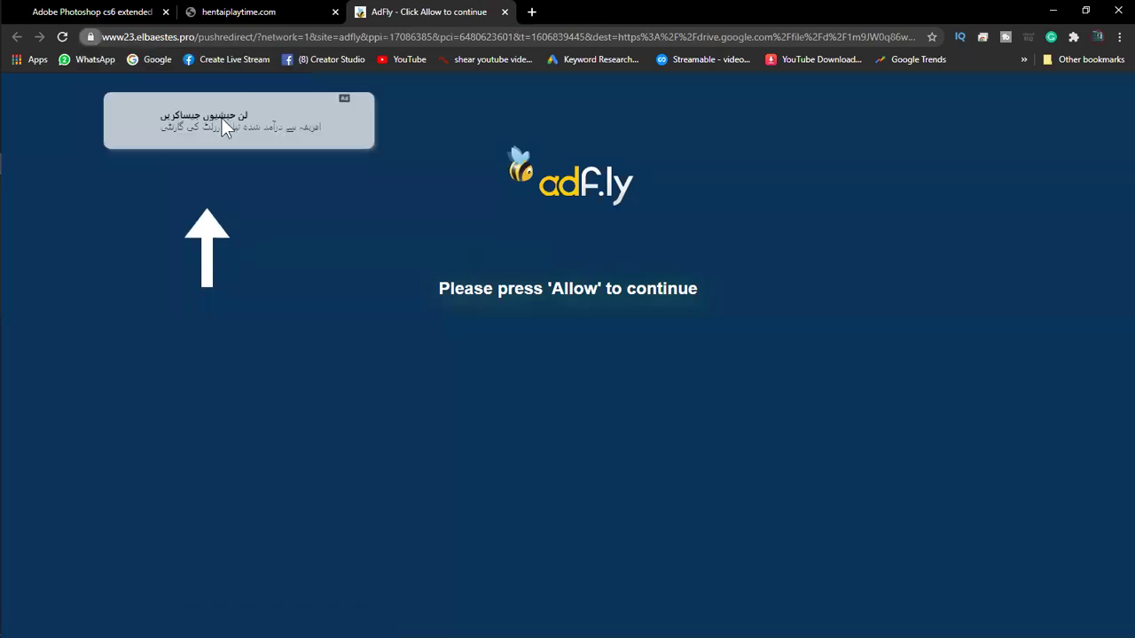
# Step: Switch back to the blog tab and scroll while the Google Drive zip preview loads
pyautogui.click(125, 11)
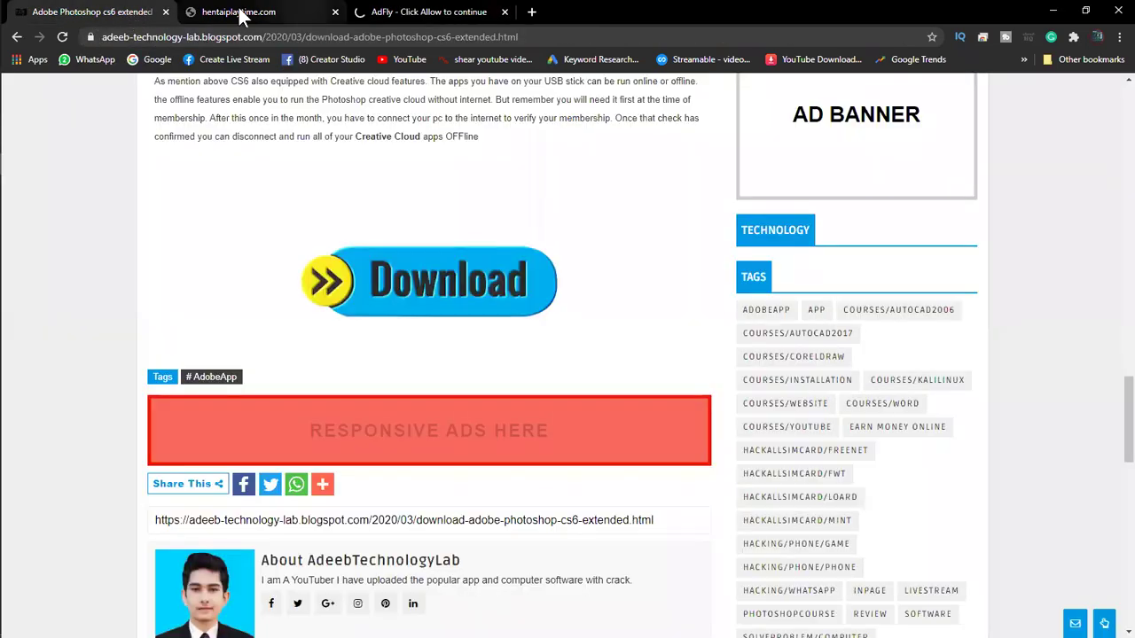
pyautogui.scroll(-3, 616, 326)
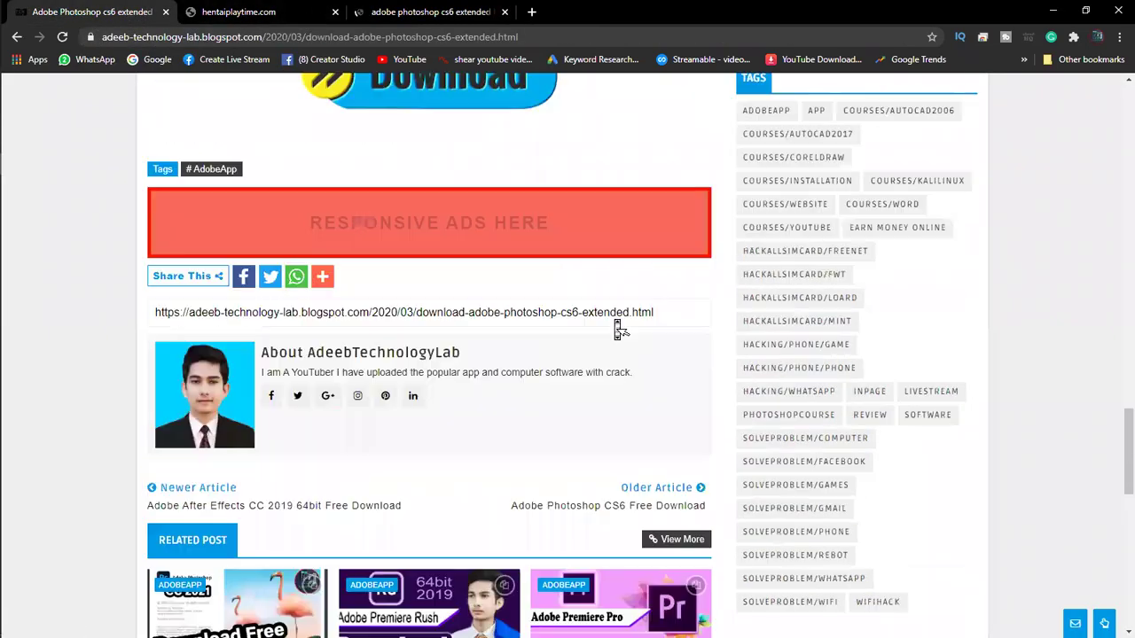
pyautogui.scroll(-4, 618, 328)
pyautogui.scroll(-3, 618, 328)
pyautogui.scroll(6, 618, 328)
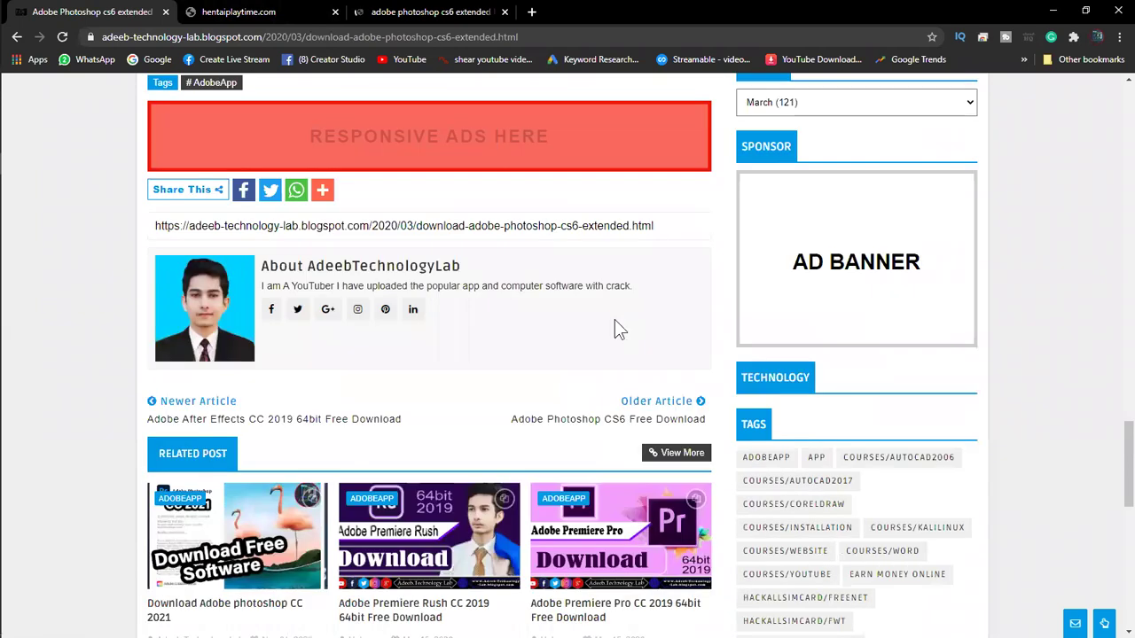
pyautogui.scroll(10, 442, 51)
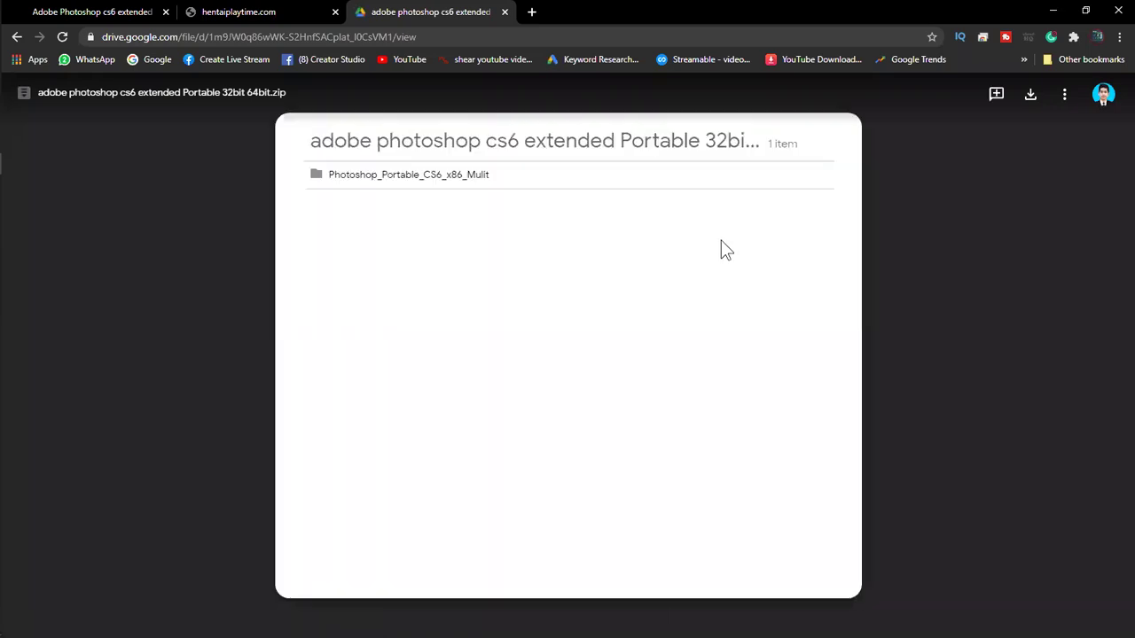
# Step: Download the Photoshop zip from Google Drive, bypassing the virus-scan warning
pyautogui.click(1030, 96)
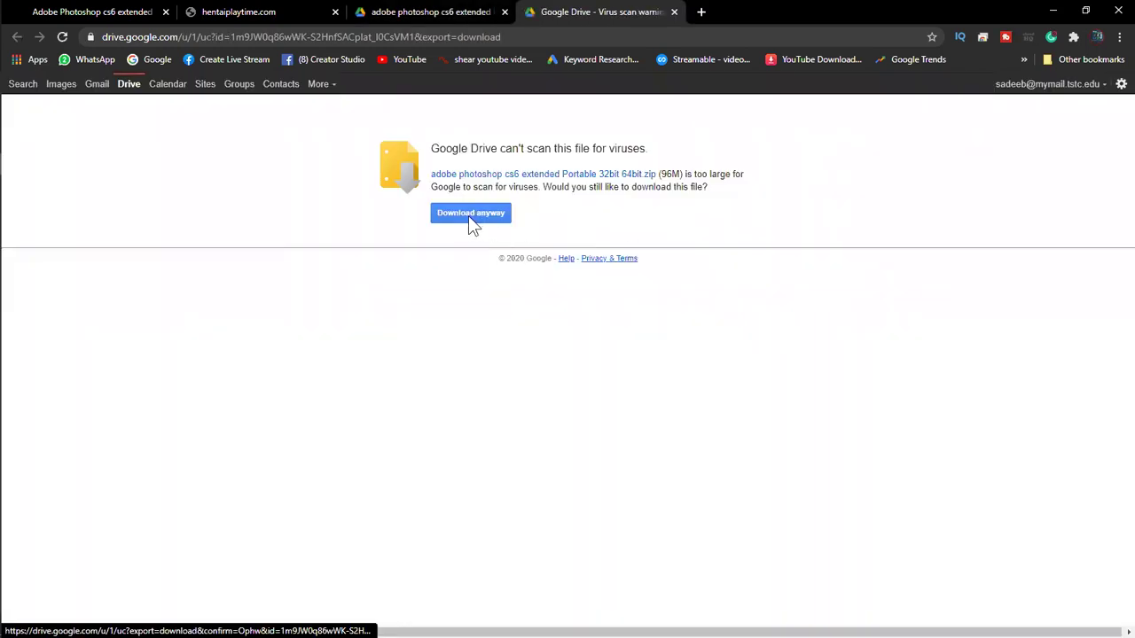
pyautogui.click(467, 217)
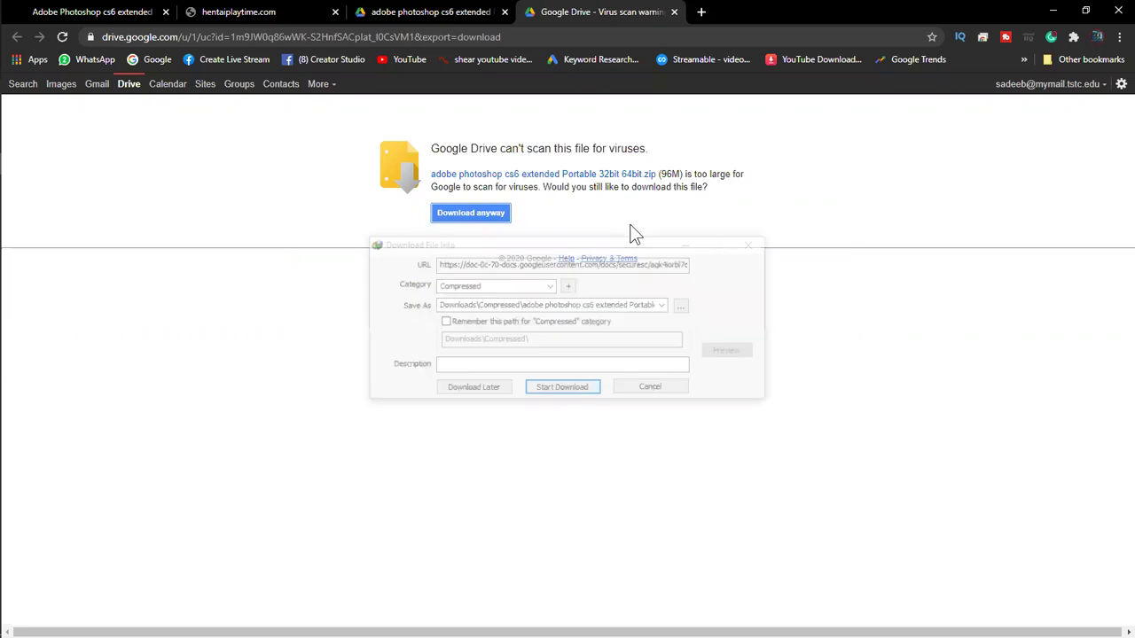
# Step: Start the 96.22 MB IDM download, minimize Chrome and refresh the desktop
pyautogui.click(559, 387)
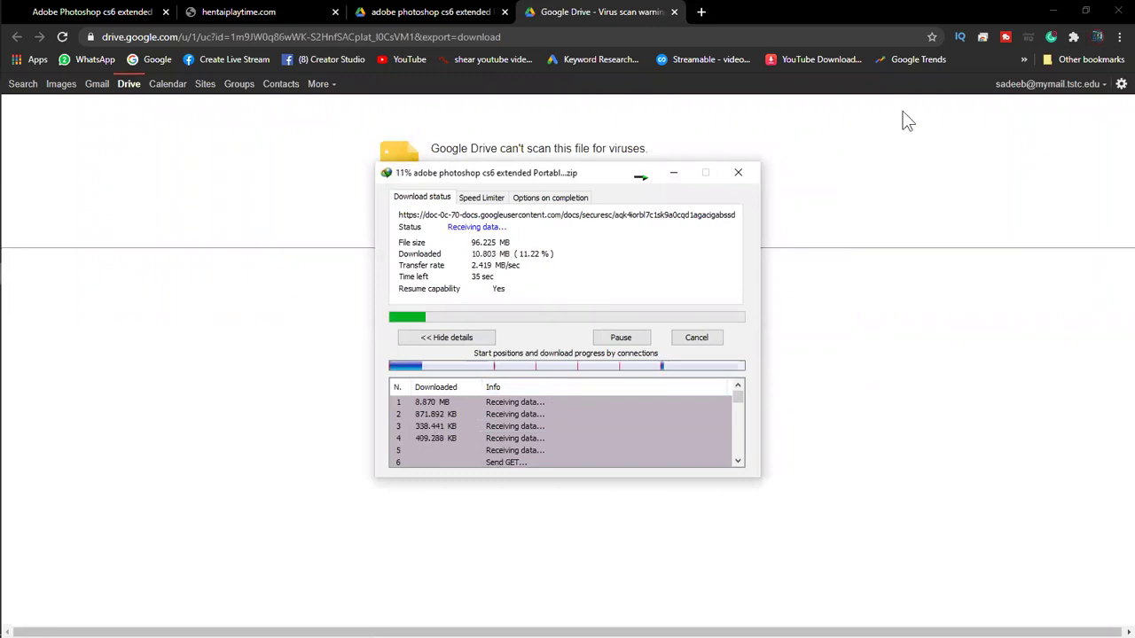
pyautogui.click(1051, 11)
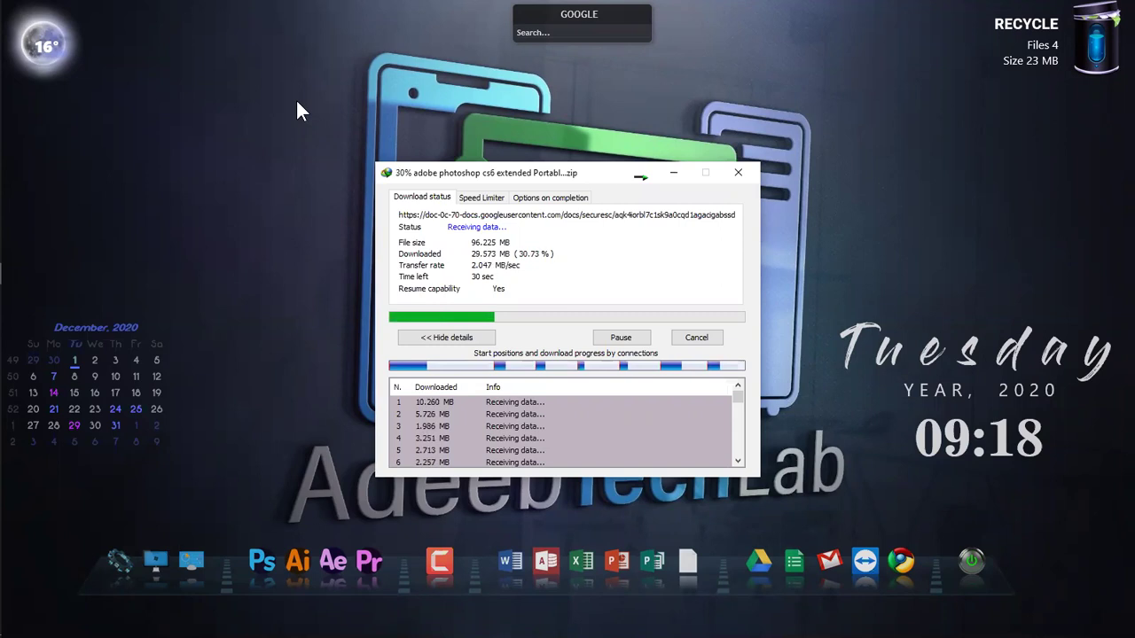
pyautogui.rightClick(229, 95)
pyautogui.click(267, 136)
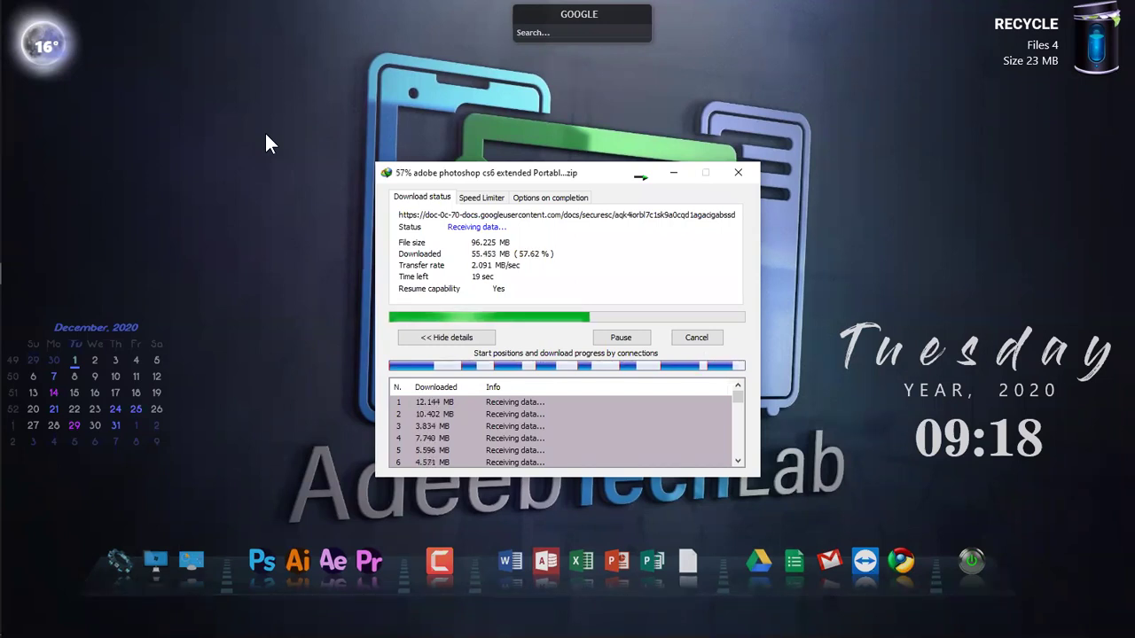
# Step: Refresh the desktop again and move the download window up and left
pyautogui.rightClick(280, 122)
pyautogui.click(298, 160)
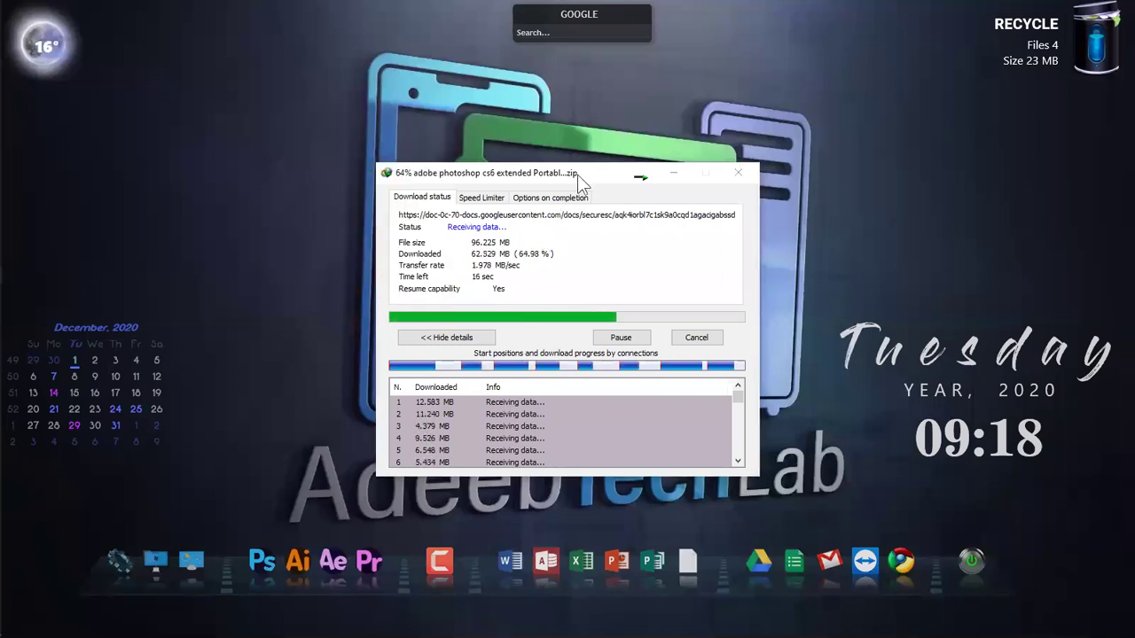
pyautogui.click(574, 177)
pyautogui.moveTo(574, 178); pyautogui.dragTo(515, 130)
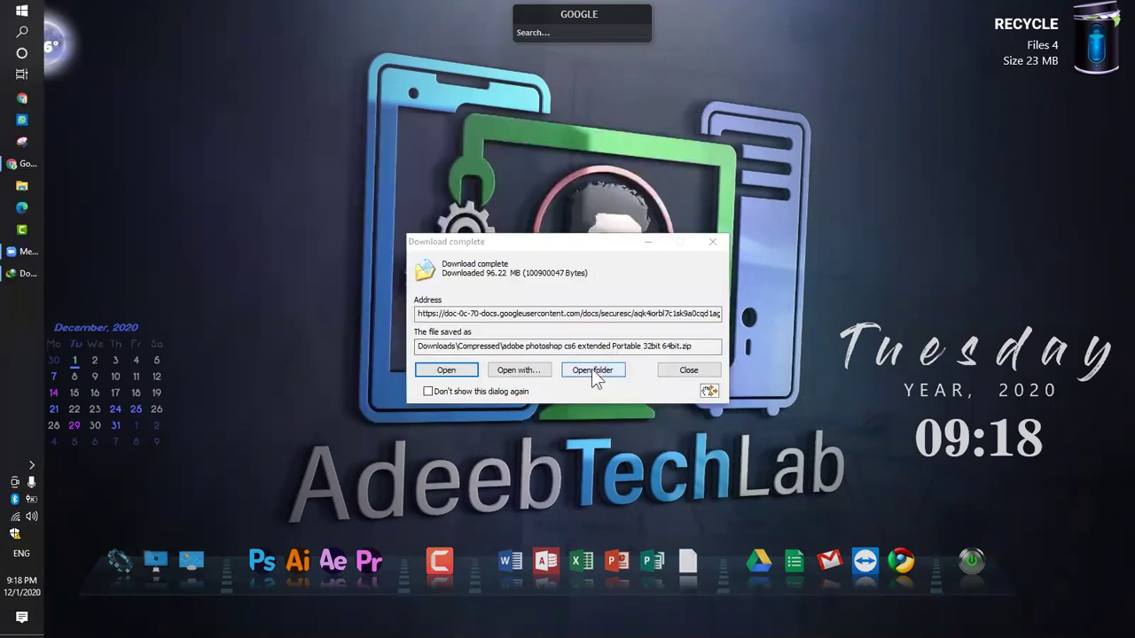
# Step: In the Compressed folder, create New folder and move the Photoshop zip into it
pyautogui.click(594, 377)
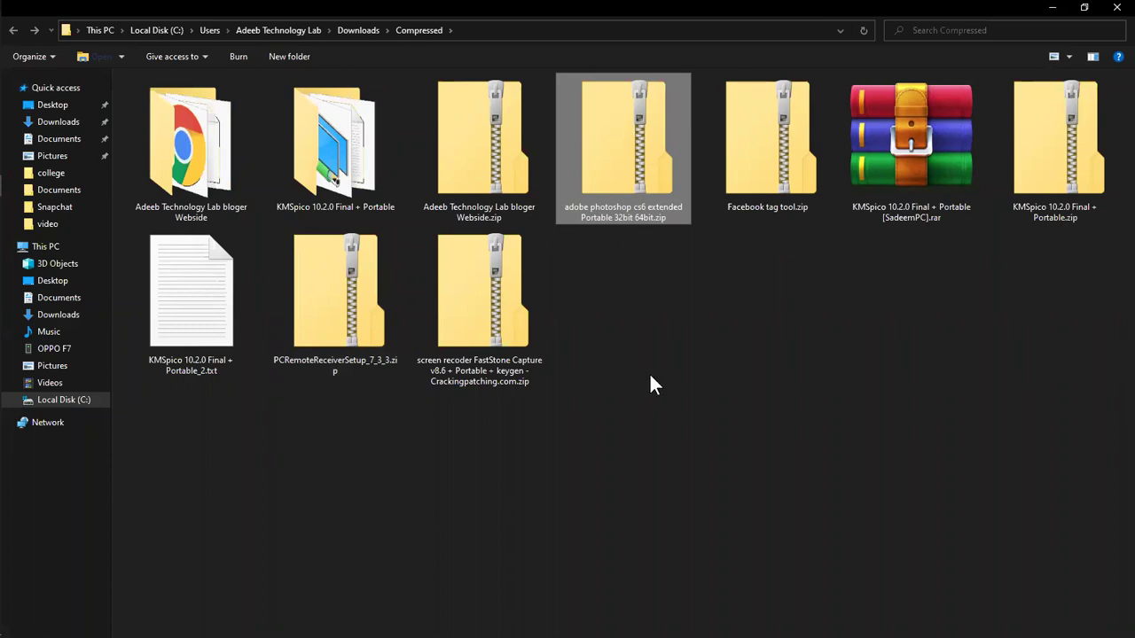
pyautogui.click(680, 332)
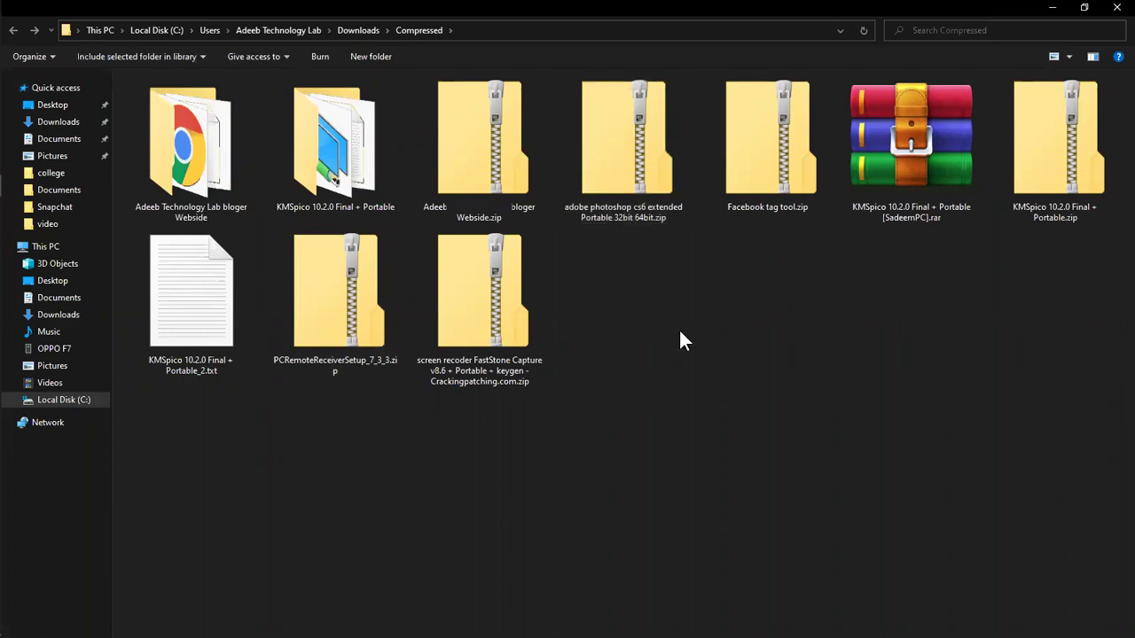
pyautogui.hotkey('ctrl', 'shift', 'n')
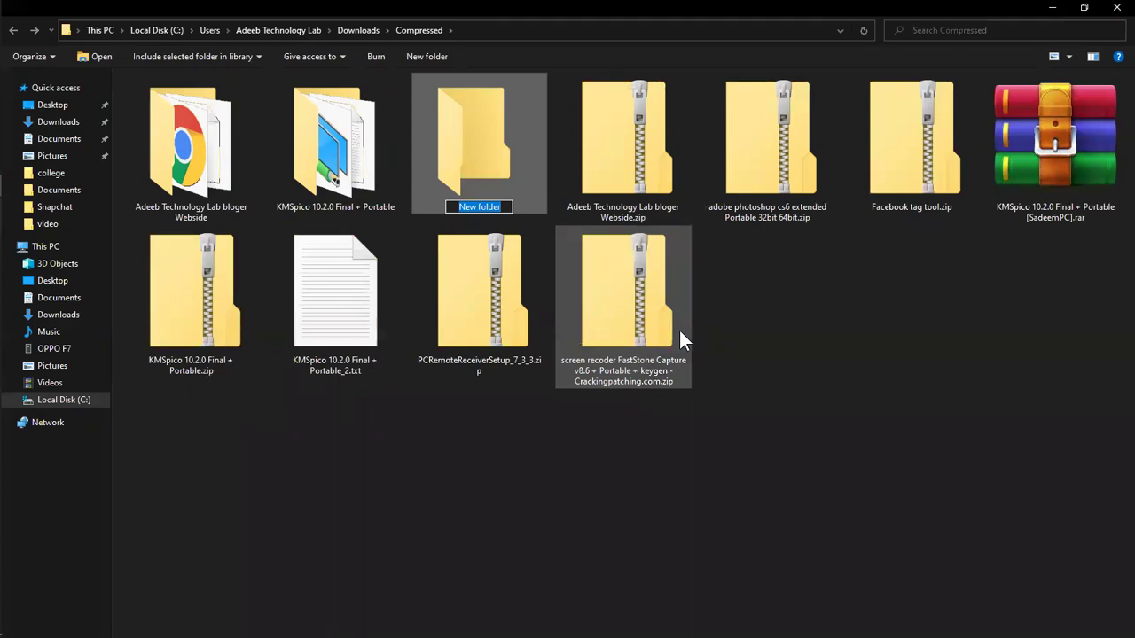
pyautogui.press('Return')
pyautogui.click(774, 143)
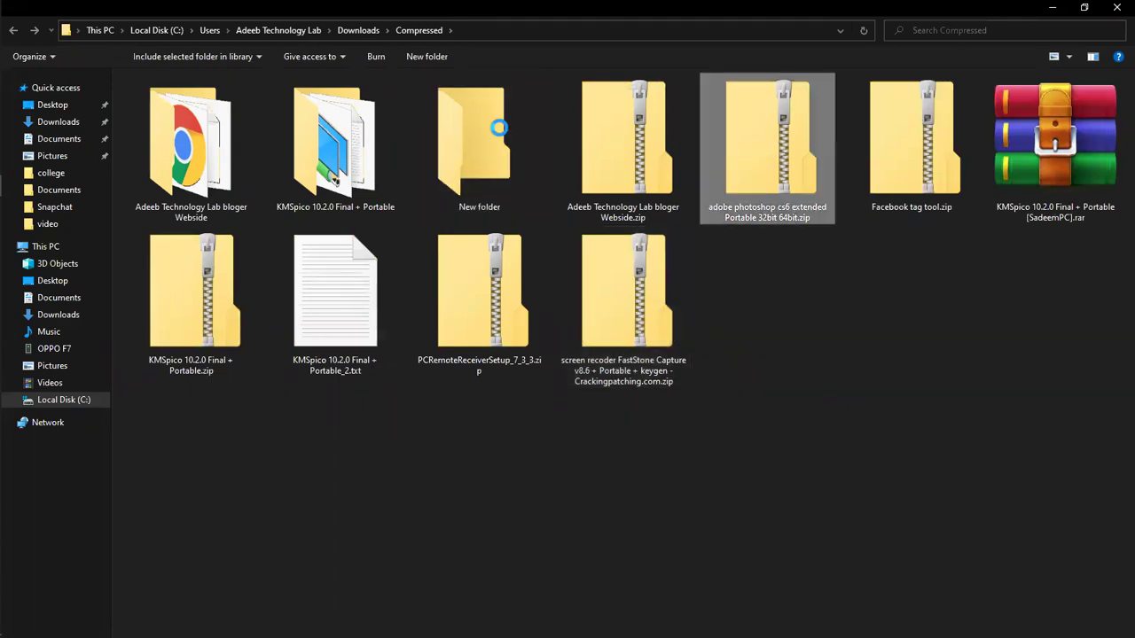
pyautogui.moveTo(499, 128); pyautogui.dragTo(477, 136)
pyautogui.doubleClick(477, 137)
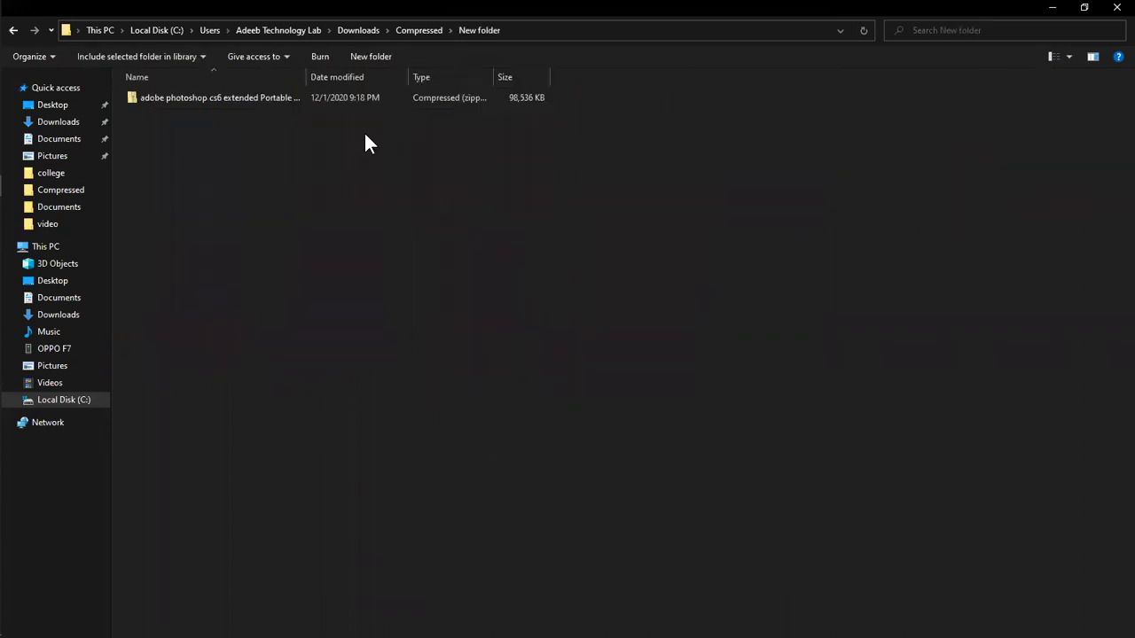
# Step: Extract the zip here and launch Setup.exe from Photoshop_Portable_CS6_x86_Mulit
pyautogui.rightClick(231, 99)
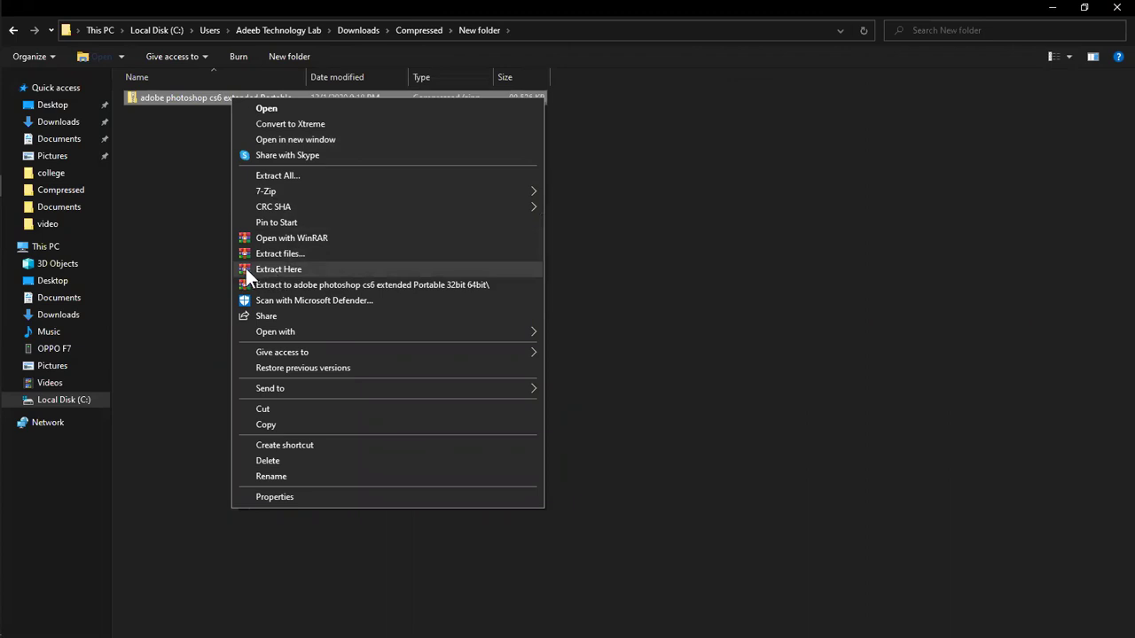
pyautogui.click(280, 271)
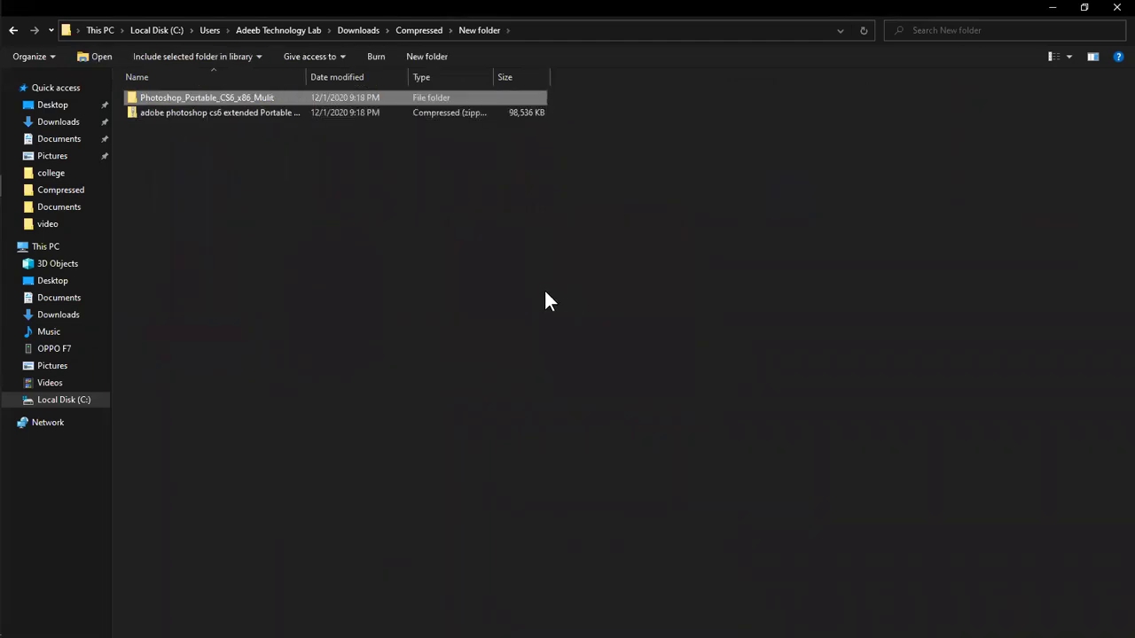
pyautogui.press('Return')
pyautogui.press('Down')
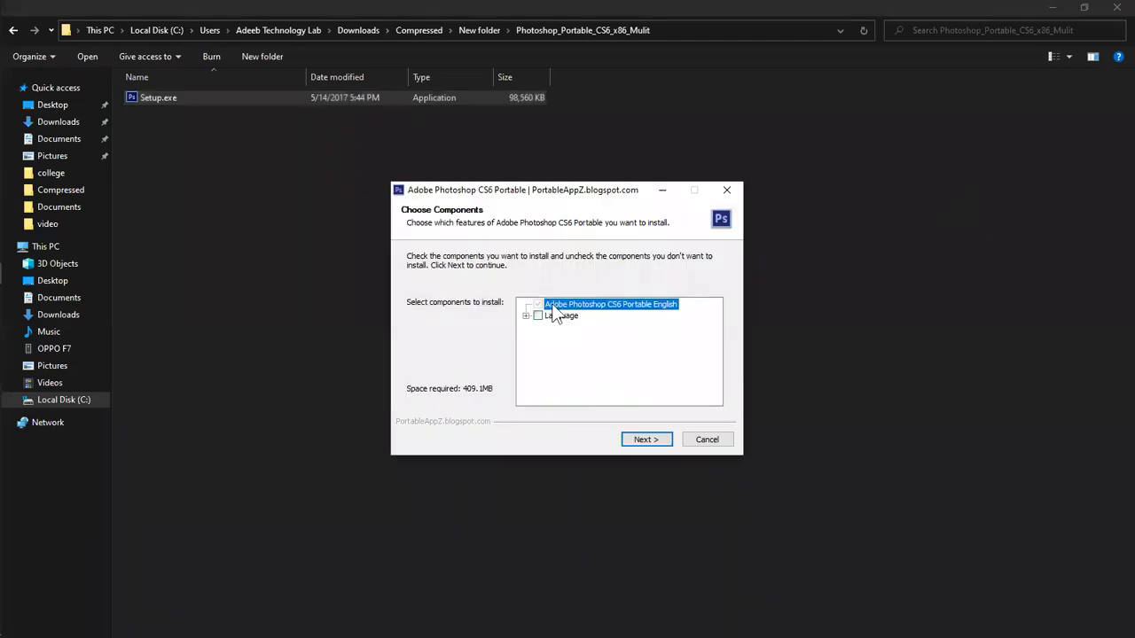
# Step: Install Photoshop CS6 Portable with default components into a new Documents\Photoshop folder
pyautogui.click(648, 440)
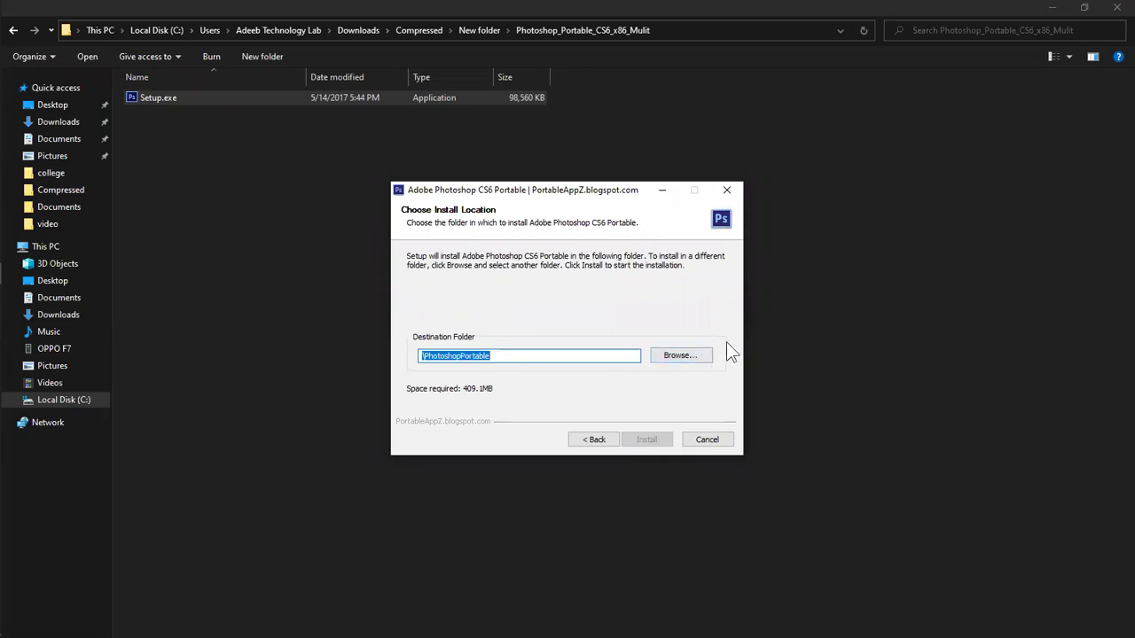
pyautogui.click(681, 353)
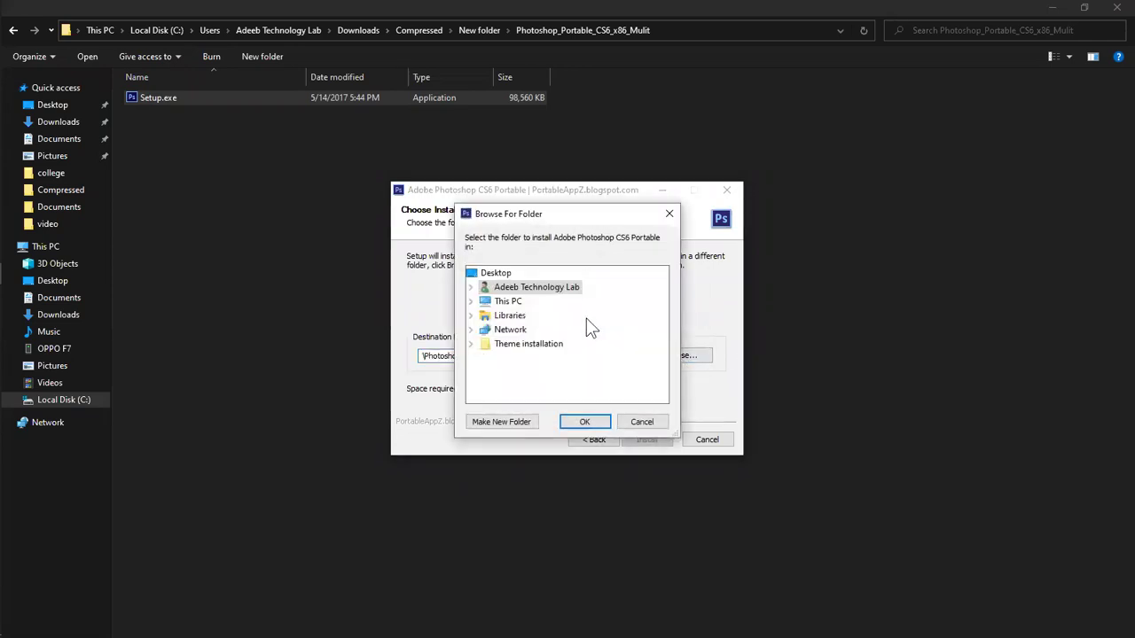
pyautogui.click(471, 302)
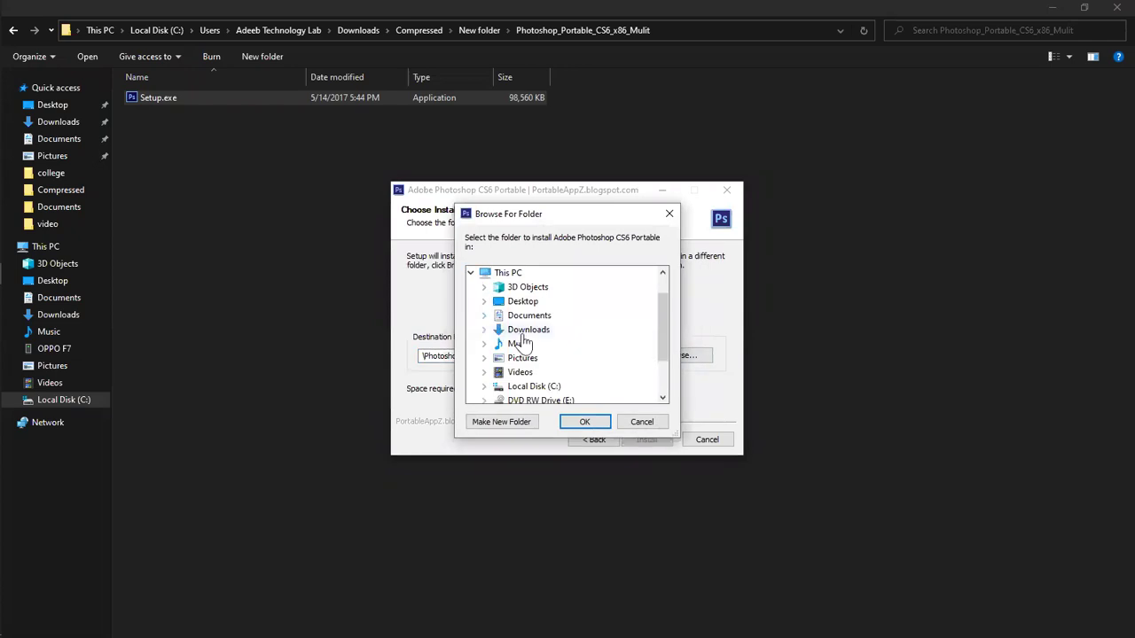
pyautogui.doubleClick(526, 317)
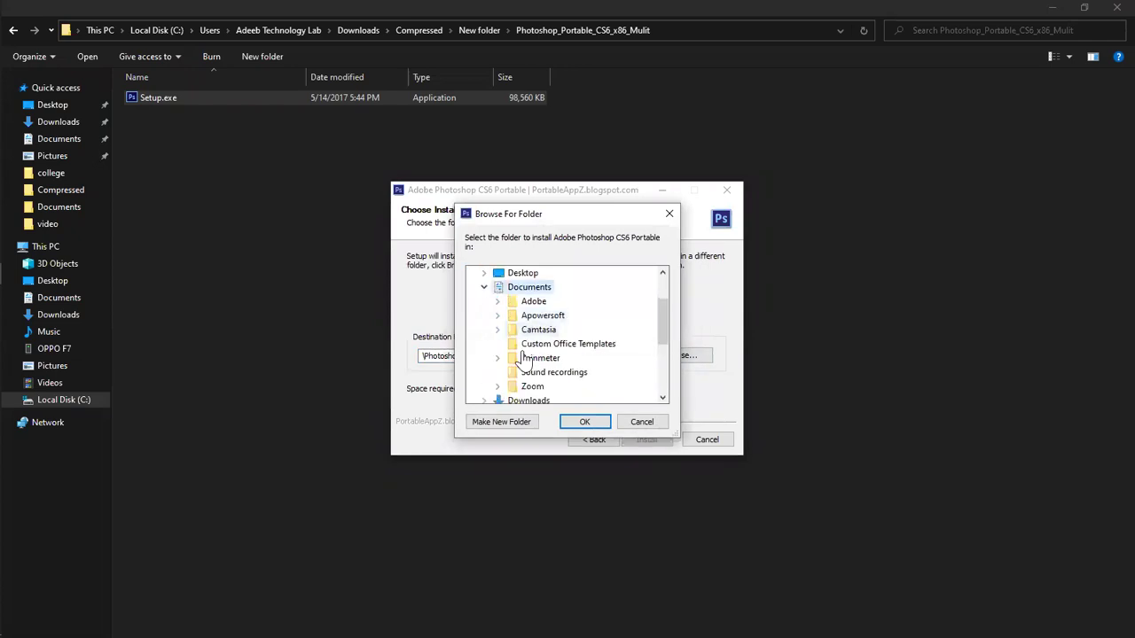
pyautogui.click(509, 423)
pyautogui.write('Photoshop')
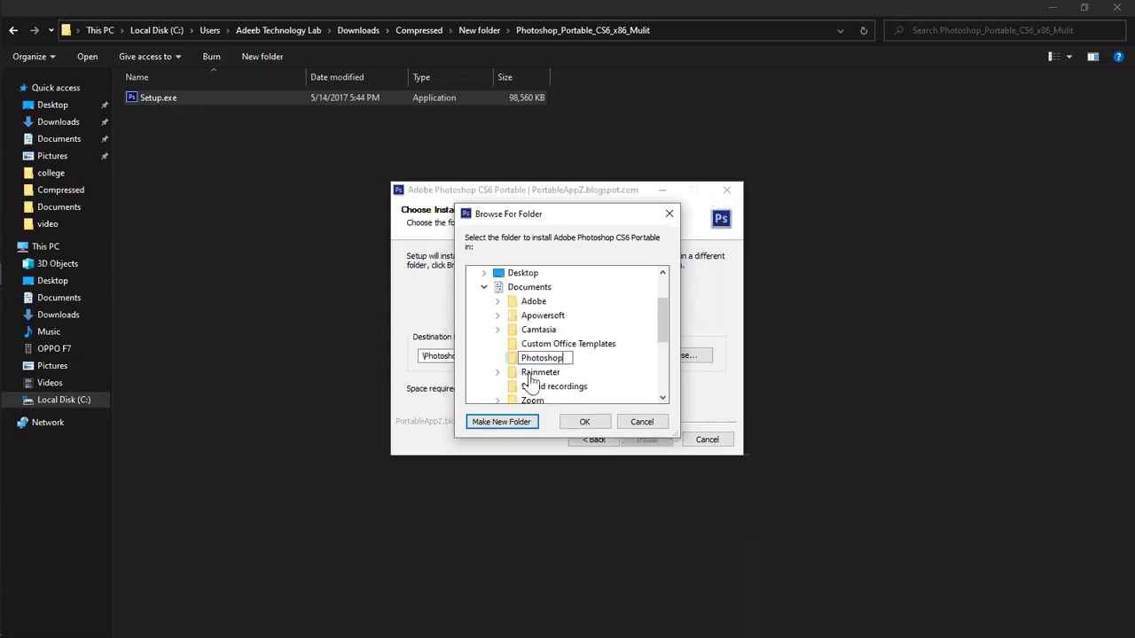
pyautogui.press('Return')
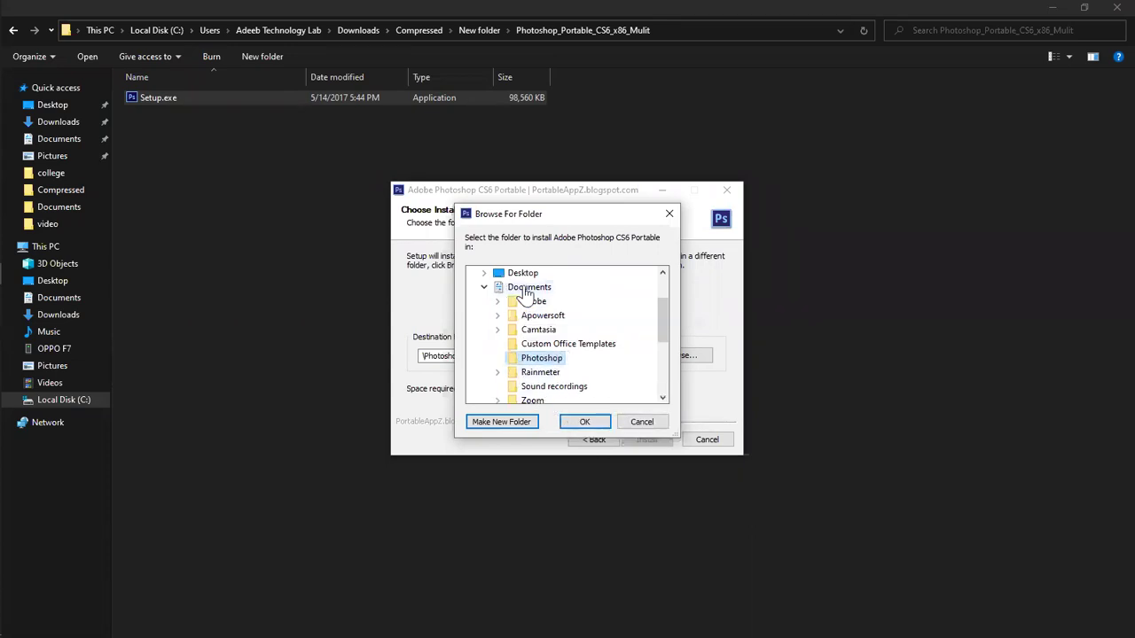
pyautogui.click(591, 422)
pyautogui.click(650, 443)
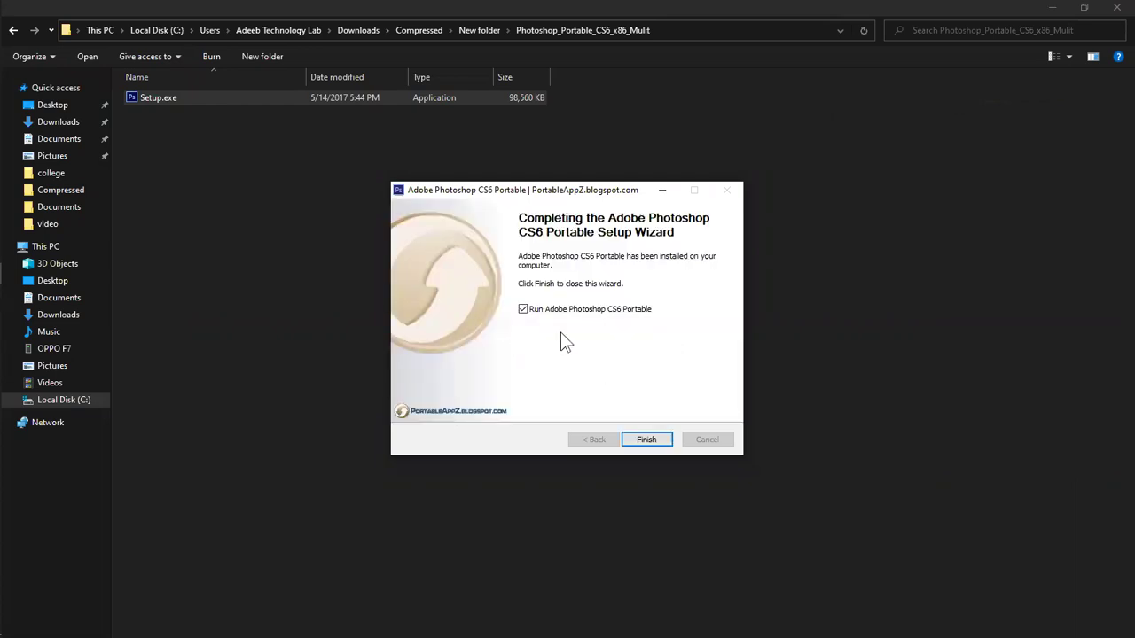
# Step: Finish the setup wizard and go to the Documents folder
pyautogui.click(648, 440)
pyautogui.click(645, 439)
pyautogui.click(645, 441)
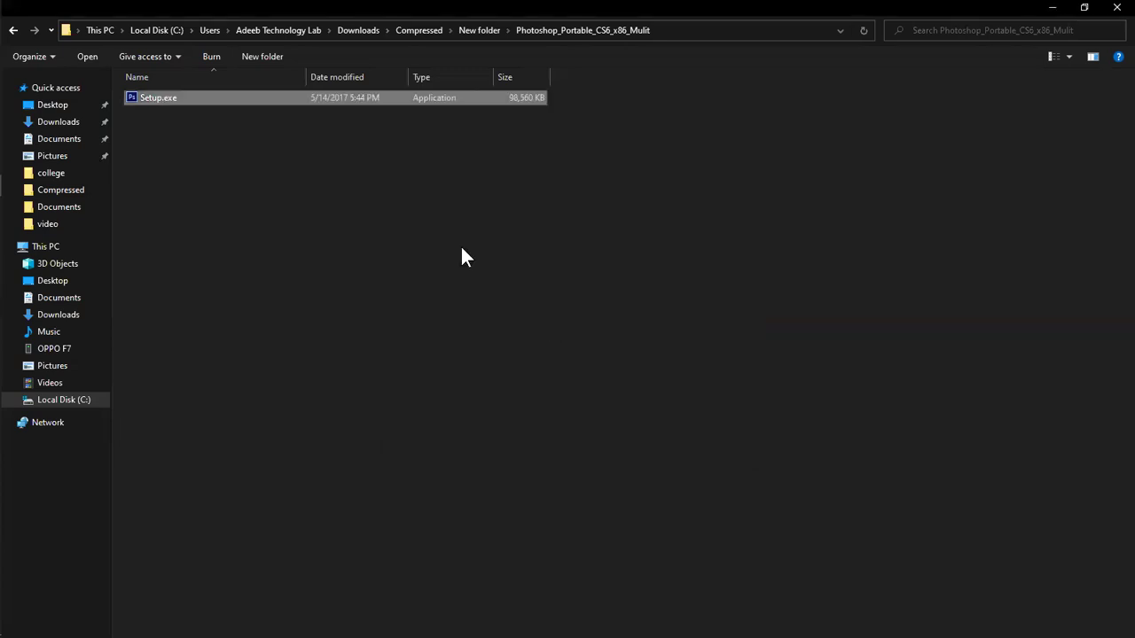
pyautogui.click(62, 140)
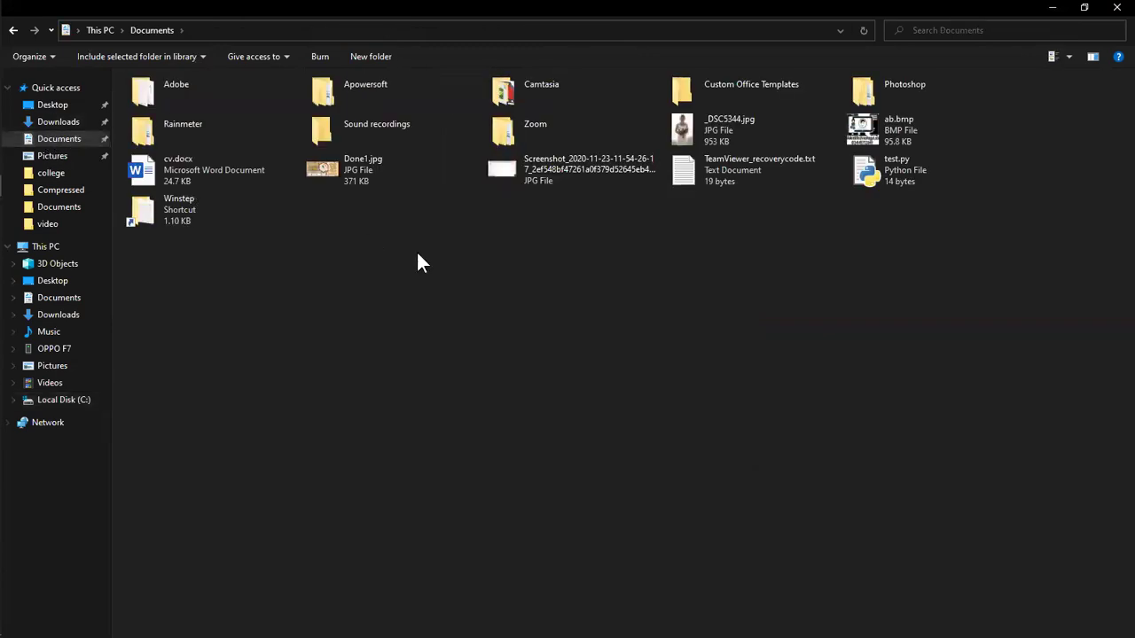
# Step: Open Photoshop\PhotoshopPortable and launch PhotoshopCS6Portable.exe
pyautogui.press('p')
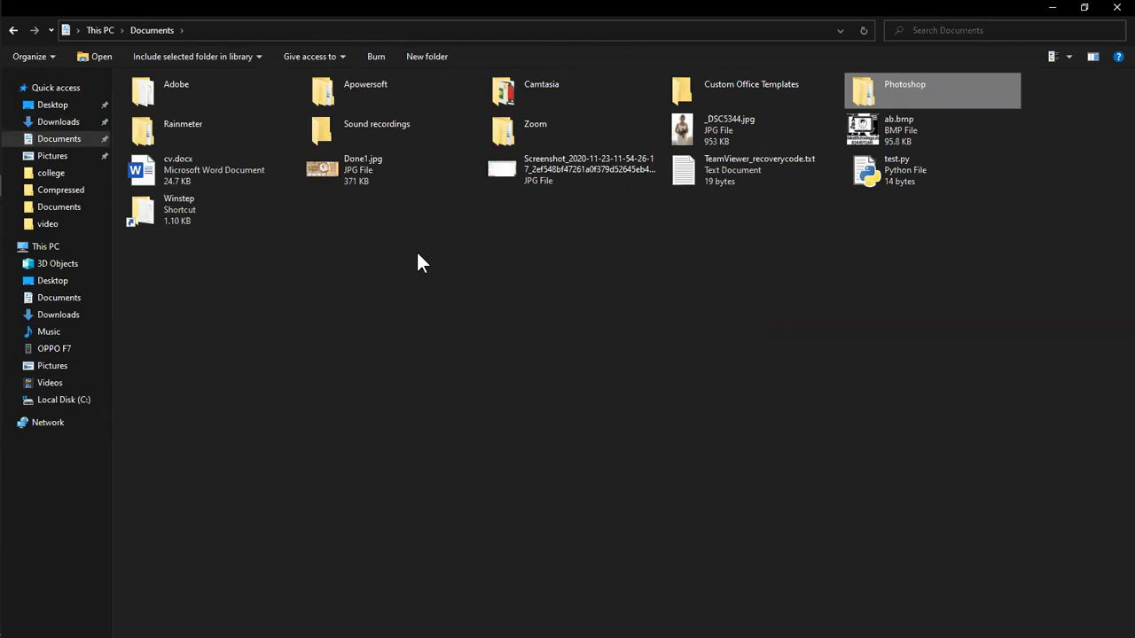
pyautogui.press('Return')
pyautogui.press('p')
pyautogui.press('Return')
pyautogui.press('Down')
pyautogui.press('Down')
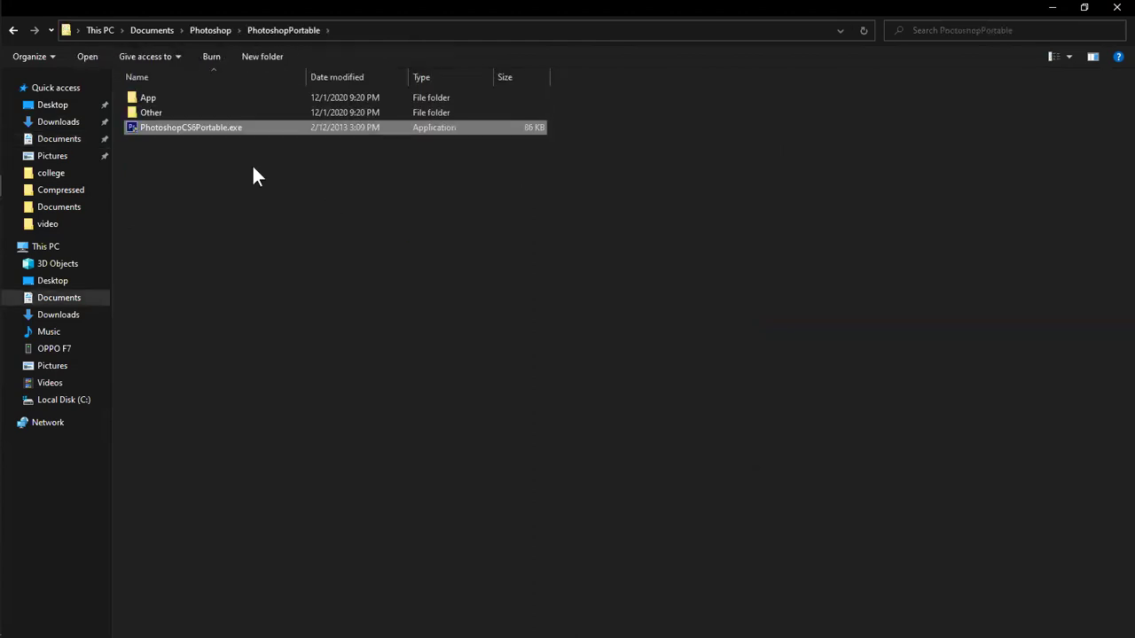
pyautogui.moveTo(59, 139)
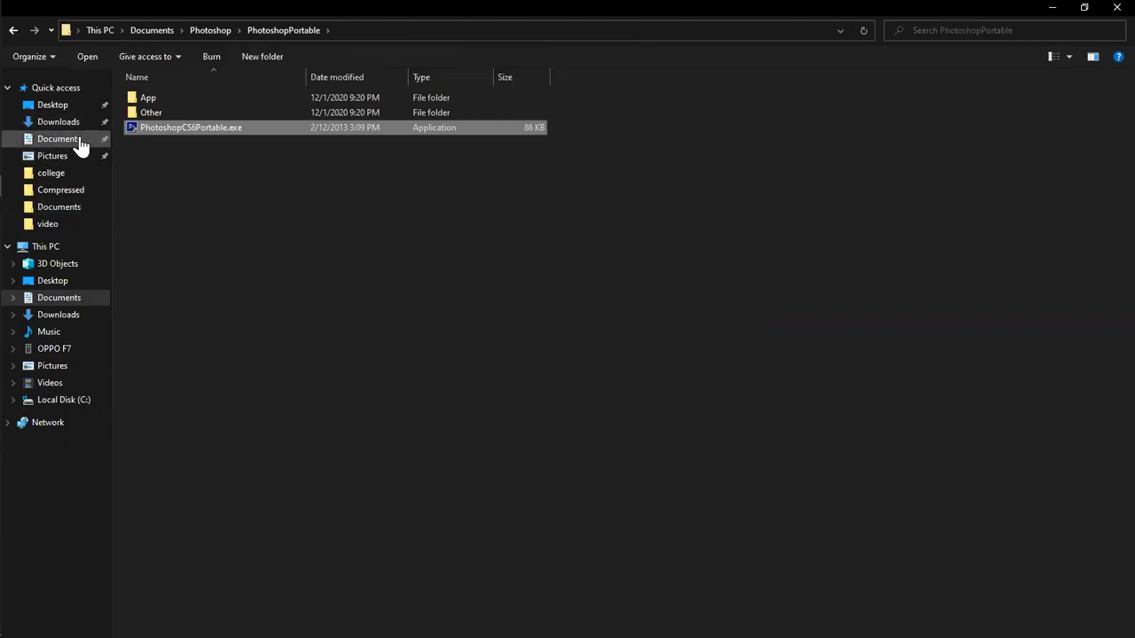
pyautogui.doubleClick(202, 127)
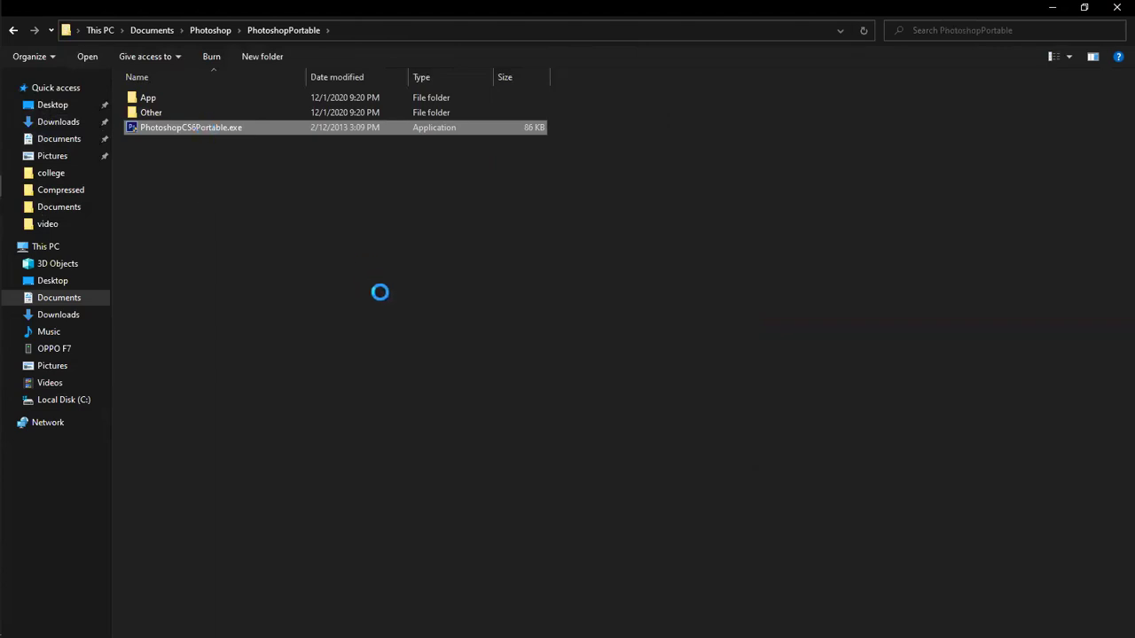
pyautogui.click(480, 347)
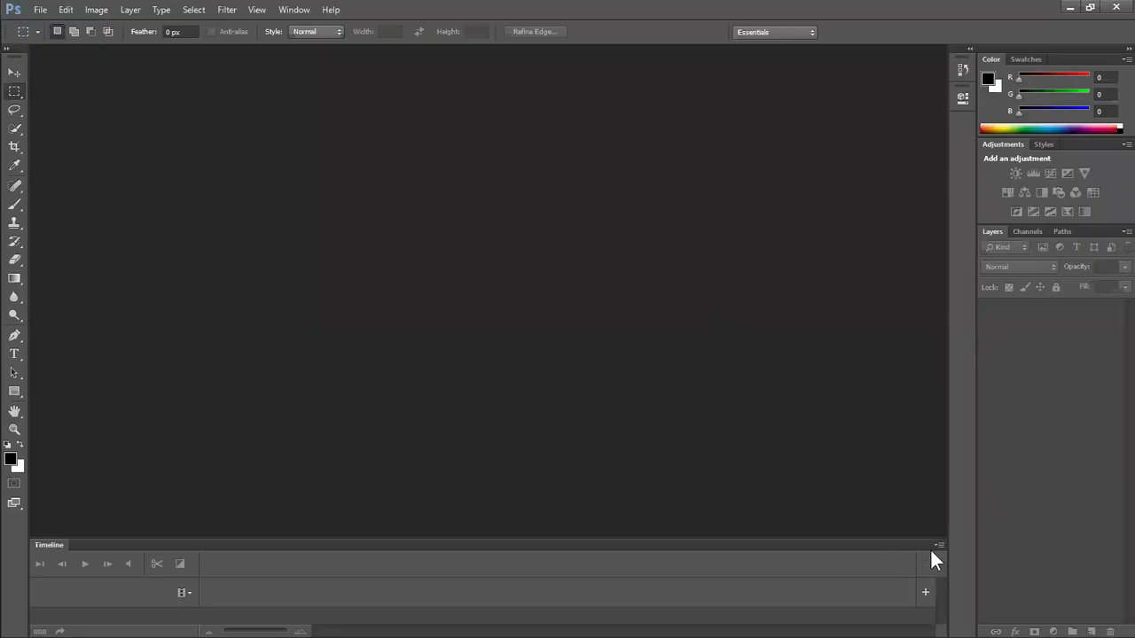
# Step: Open and dismiss the Timeline panel menu, then minimize Photoshop to the desktop
pyautogui.click(939, 544)
pyautogui.click(1057, 7)
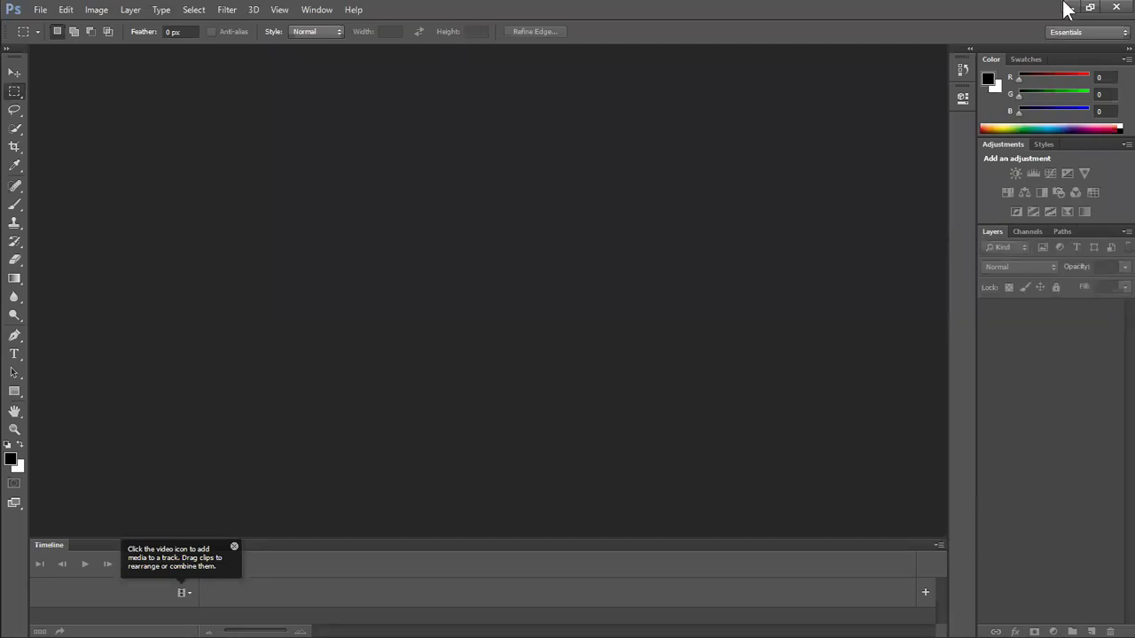
pyautogui.click(1072, 7)
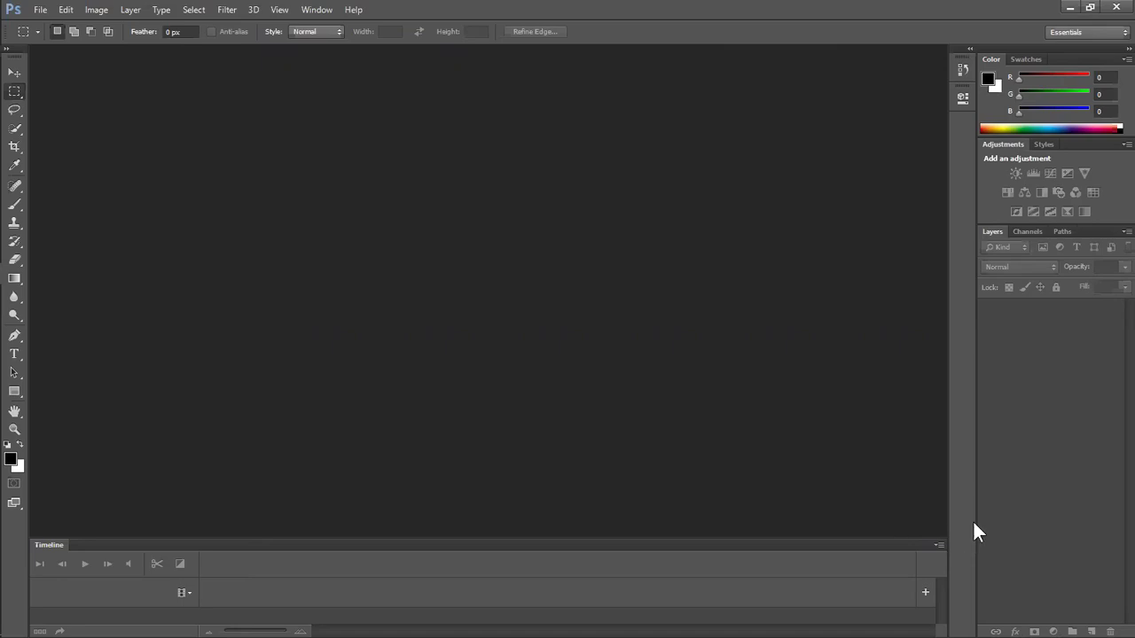
# Step: Close the Timeline, Color and Swatches panels through their flyout menus
pyautogui.click(939, 546)
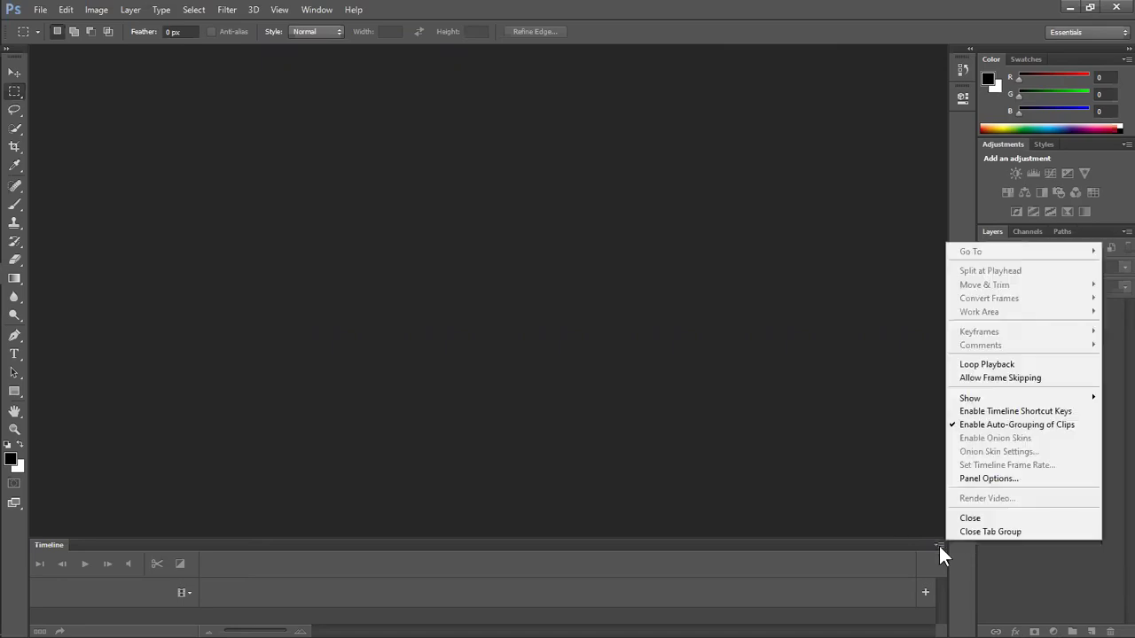
pyautogui.click(938, 545)
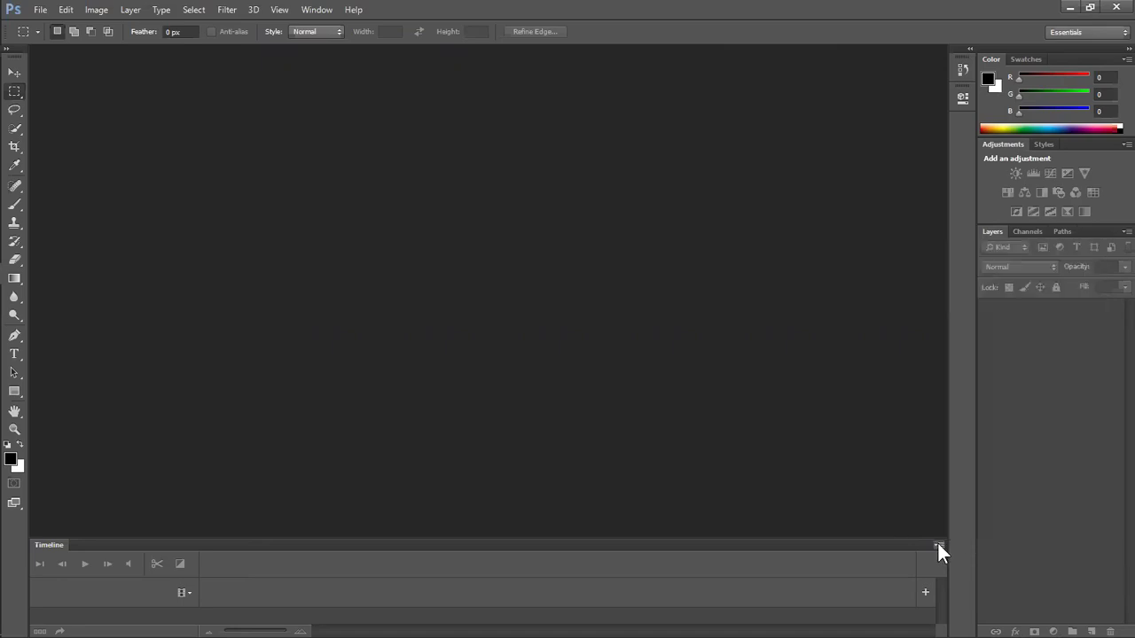
pyautogui.click(939, 546)
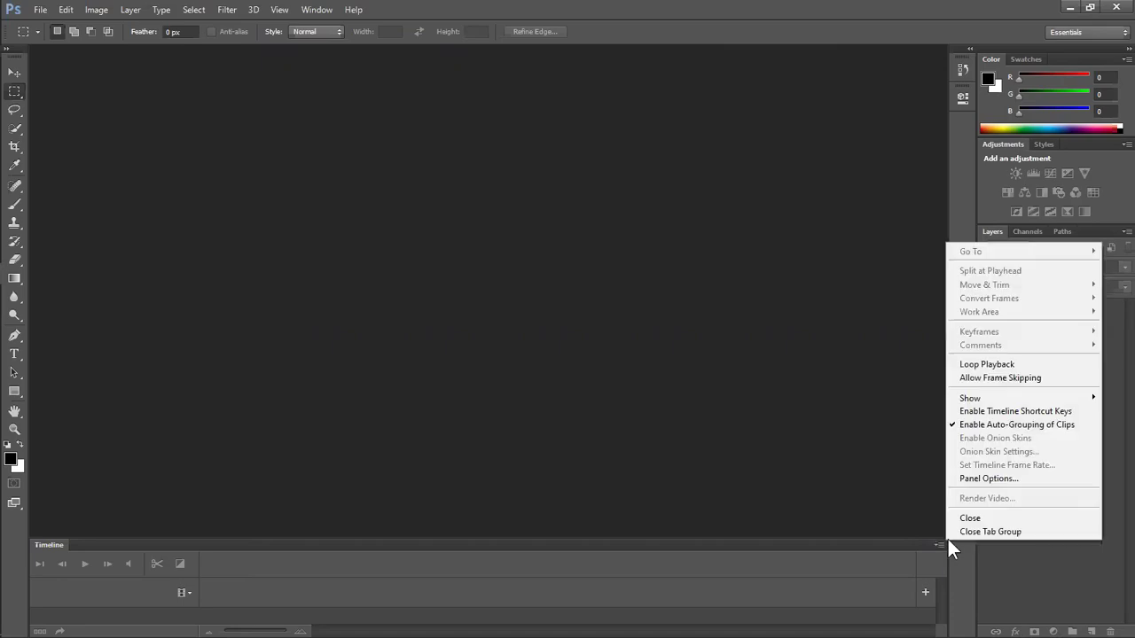
pyautogui.click(971, 519)
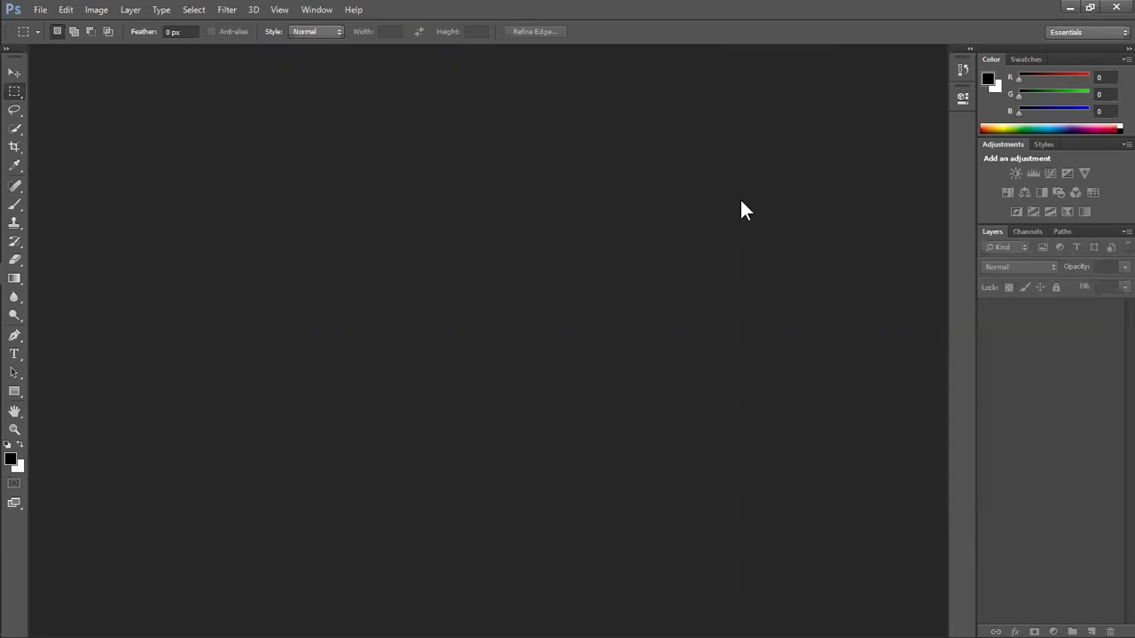
pyautogui.click(1125, 59)
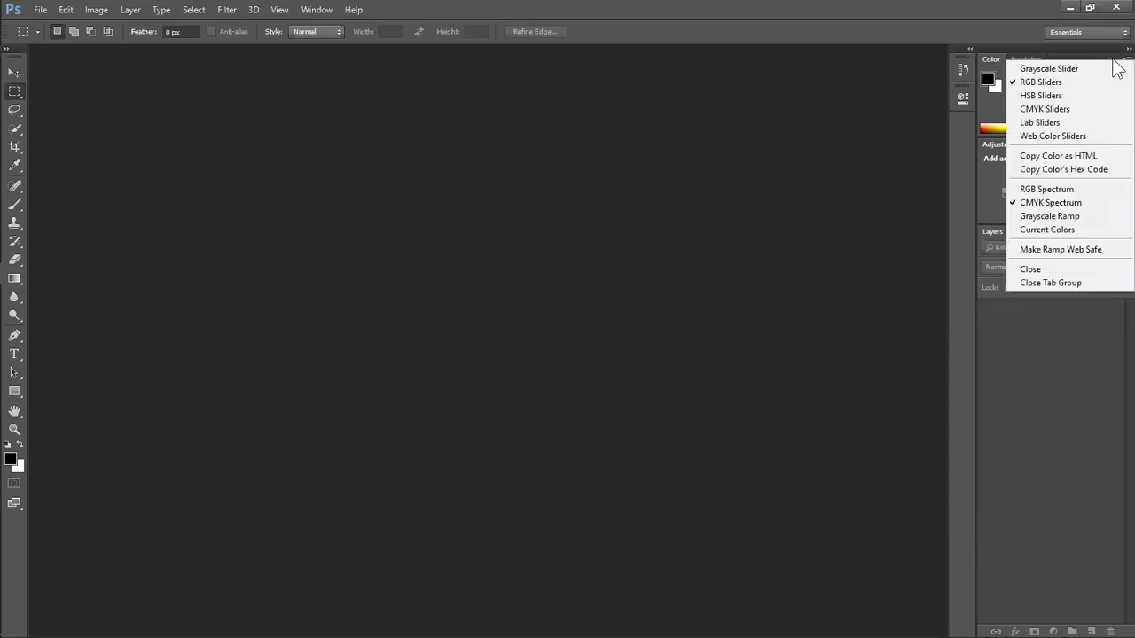
pyautogui.click(1045, 271)
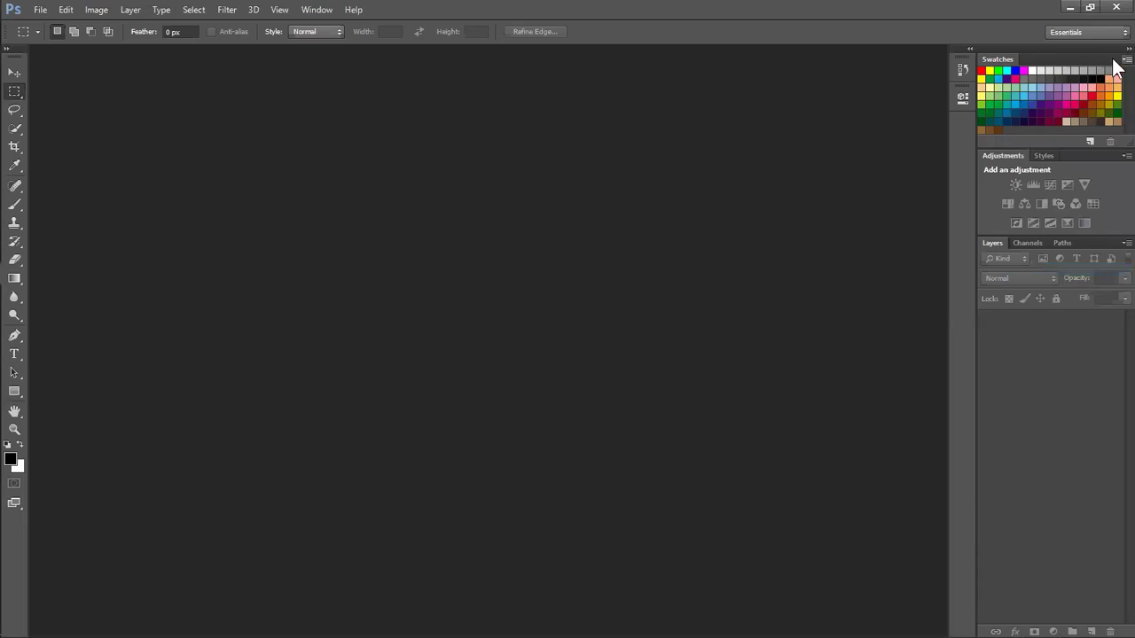
pyautogui.click(1121, 59)
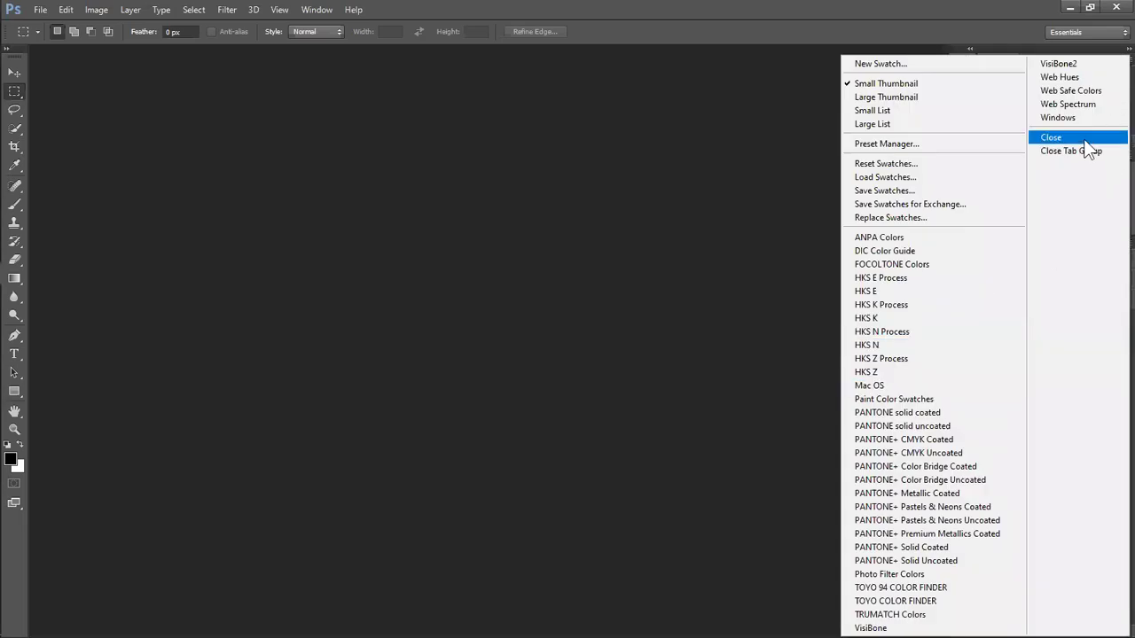
pyautogui.click(1098, 137)
# Step: Close the Layers, Channels and Paths panels through their flyout menus
pyautogui.click(1126, 146)
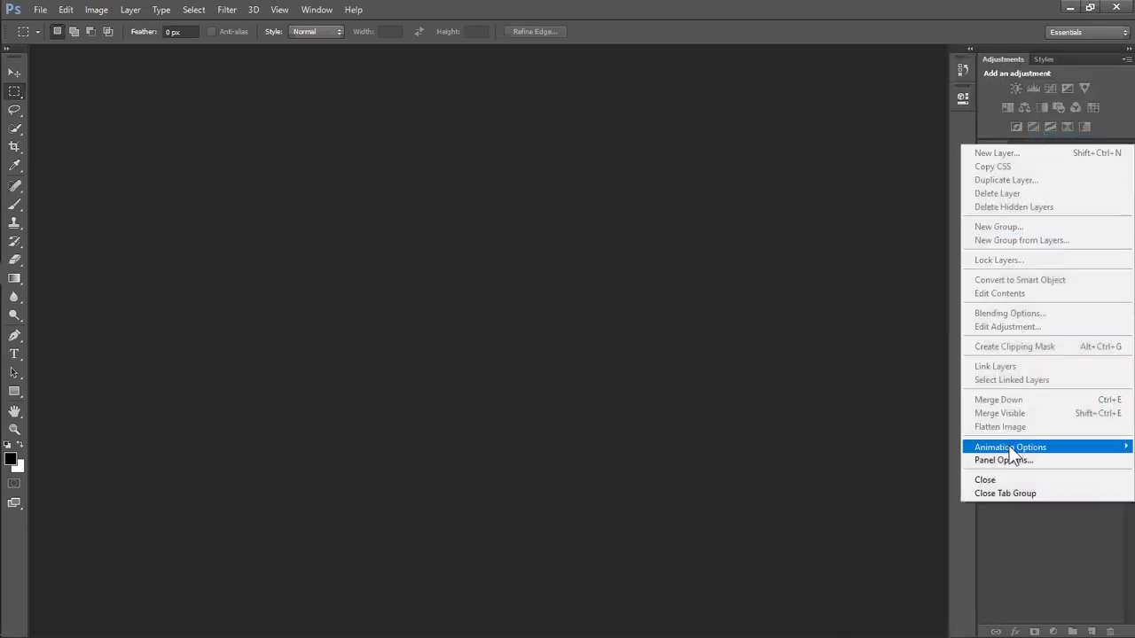
pyautogui.click(1007, 480)
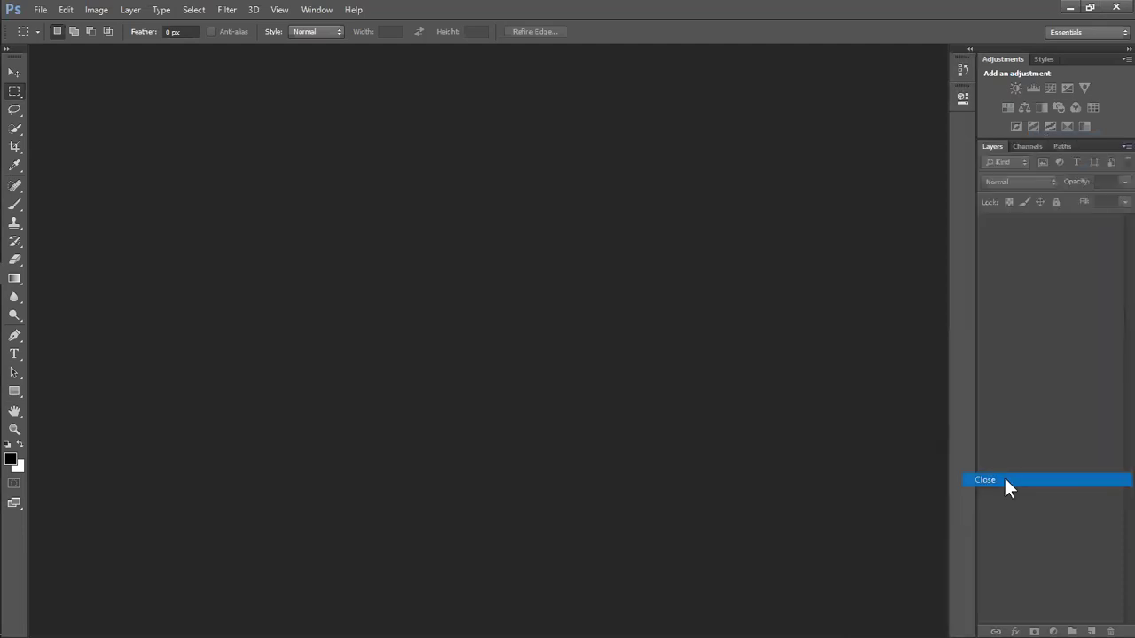
pyautogui.click(1114, 147)
pyautogui.click(1067, 308)
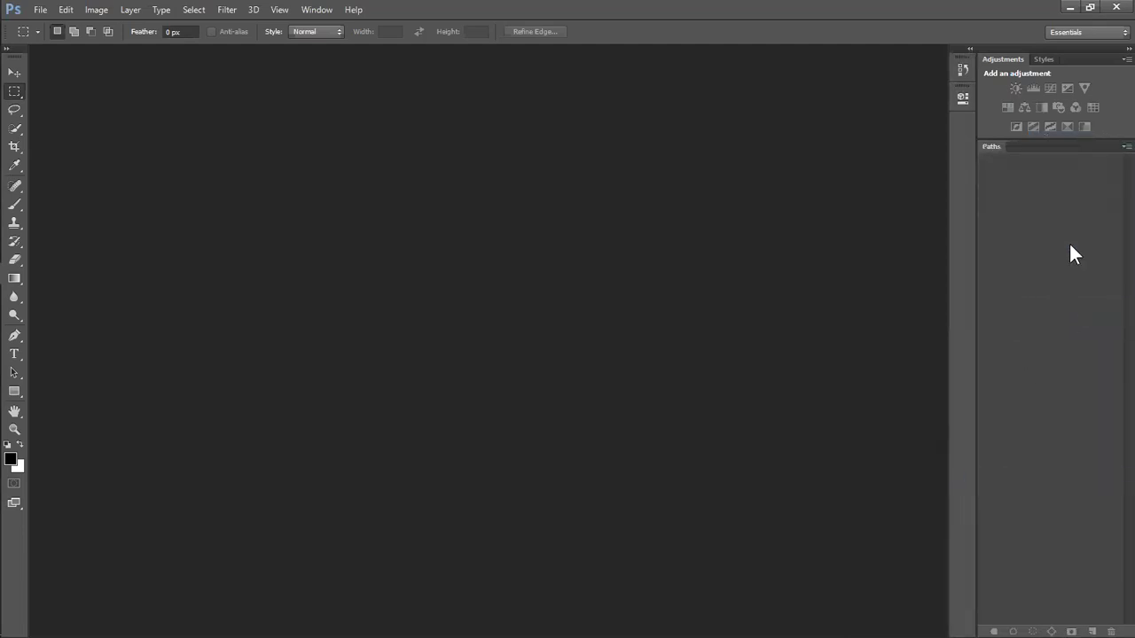
pyautogui.click(1126, 146)
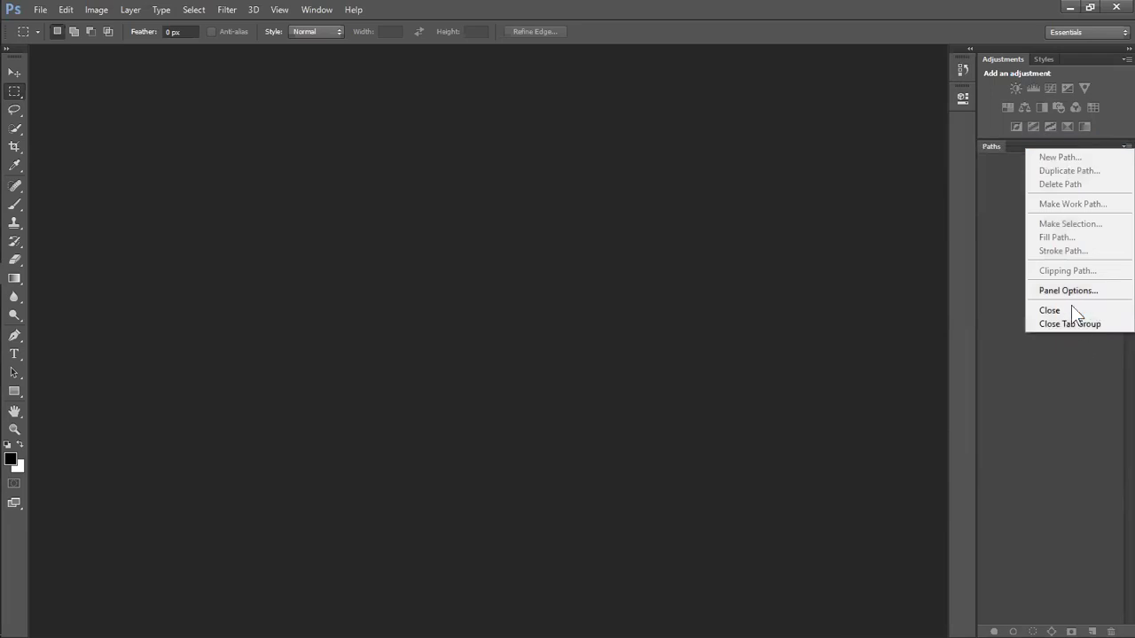
pyautogui.click(1072, 310)
# Step: Close the Adjustments panel, then float the Tools panel and close it
pyautogui.click(1126, 59)
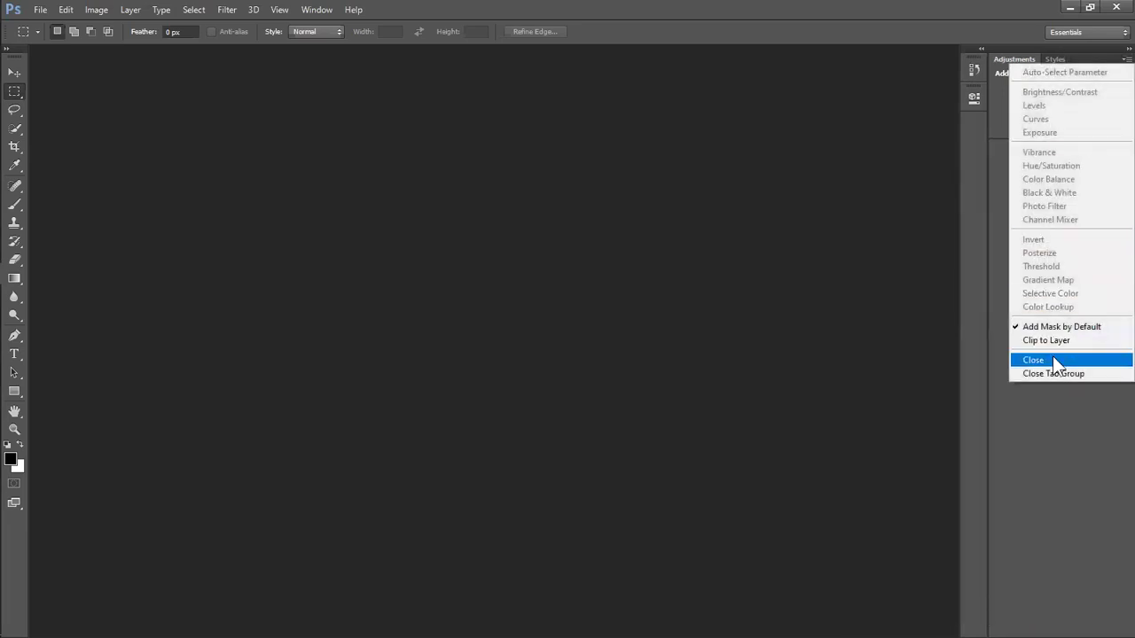
pyautogui.click(1055, 362)
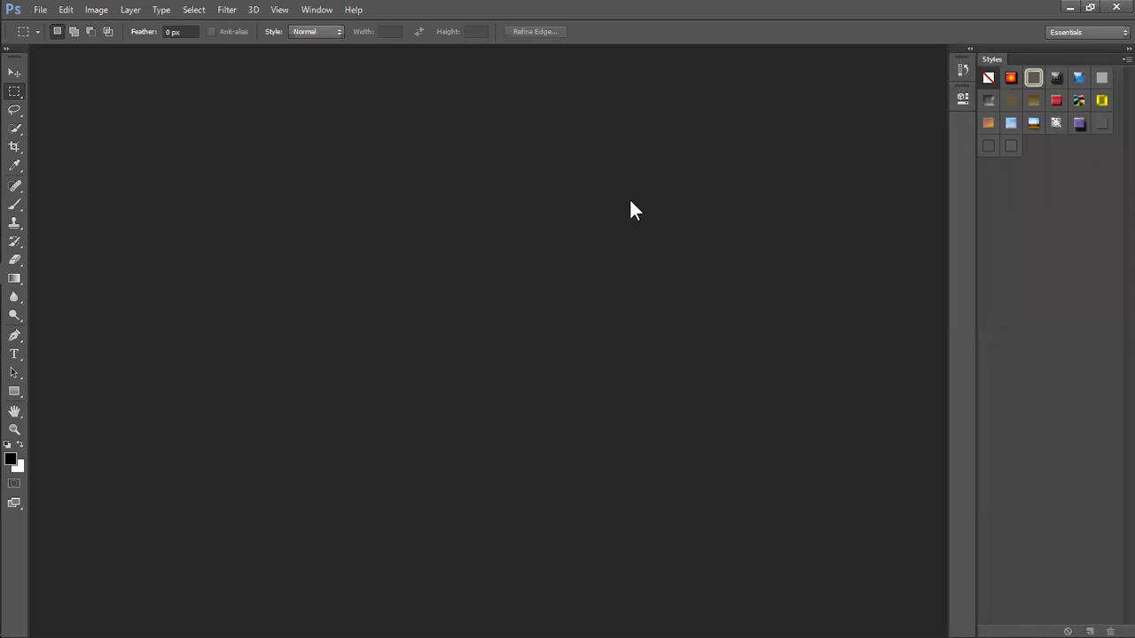
pyautogui.moveTo(20, 50); pyautogui.dragTo(306, 152)
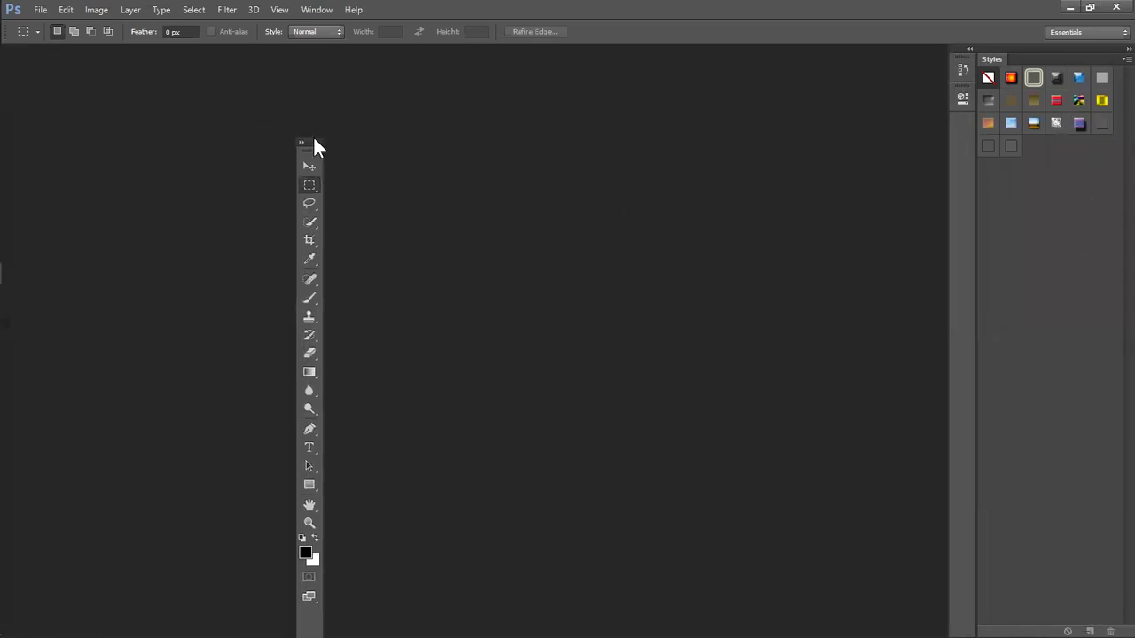
pyautogui.click(317, 143)
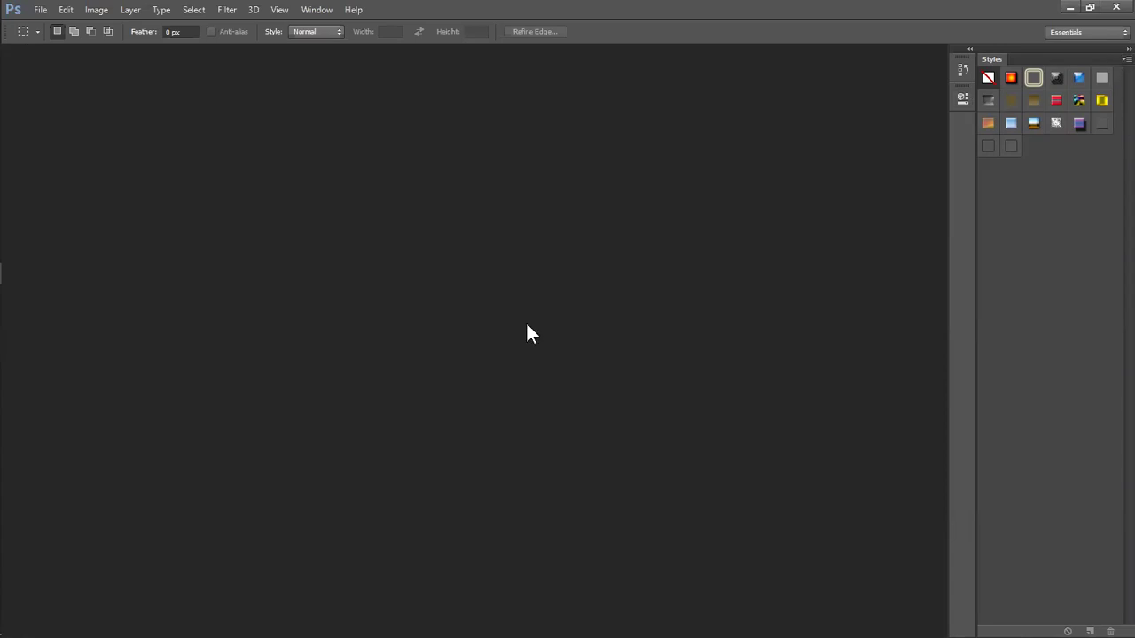
# Step: Apply Window > Workspace > Reset Essentials to bring back tools, colour, adjustments, layers and timeline panels
pyautogui.click(319, 11)
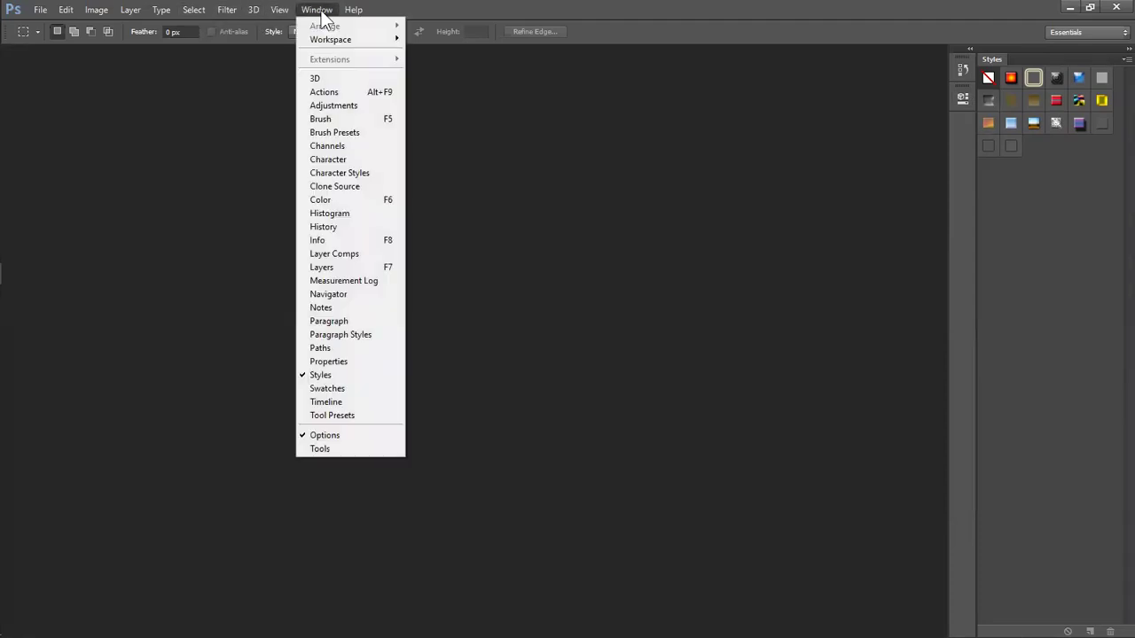
pyautogui.press('Left')
pyautogui.press('Right')
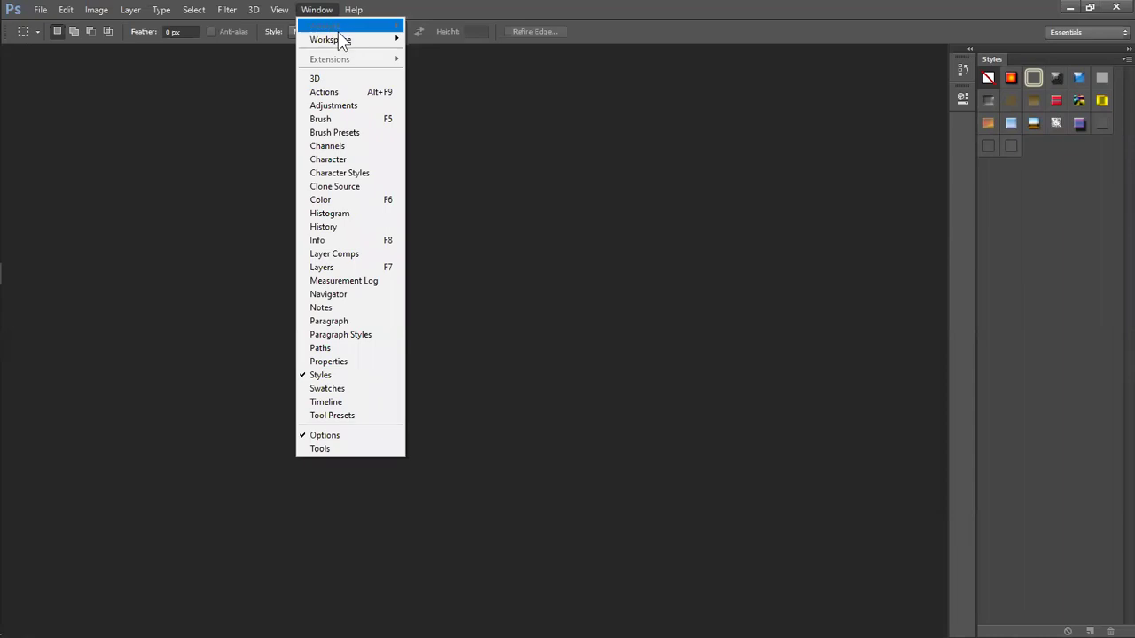
pyautogui.press('Escape')
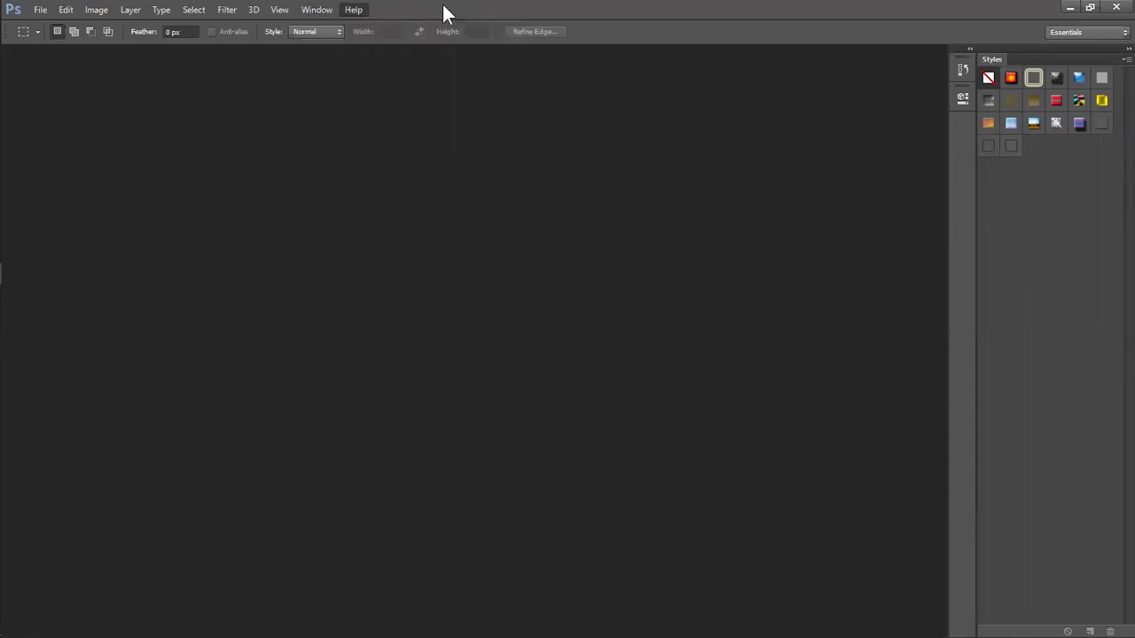
pyautogui.click(317, 9)
pyautogui.moveTo(331, 39)
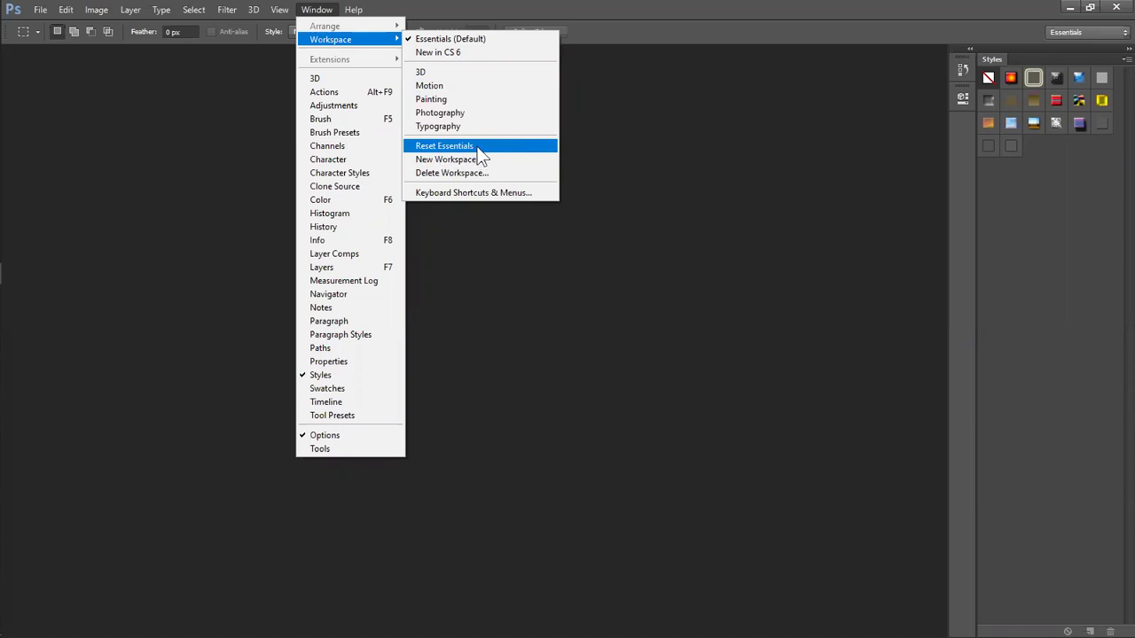
pyautogui.click(486, 147)
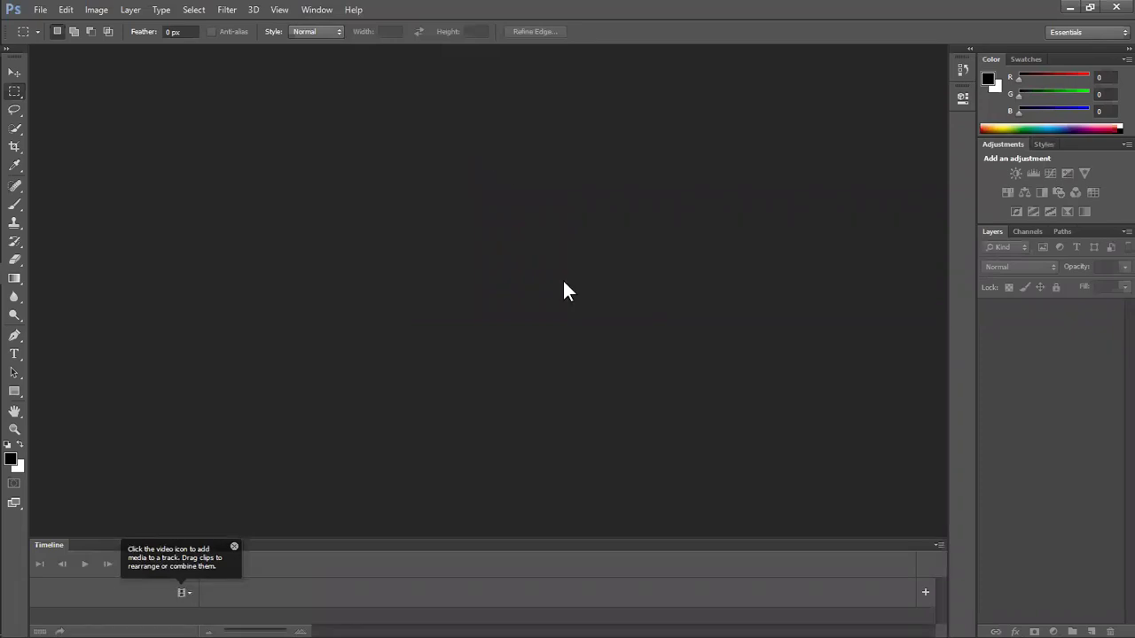
# Step: Close the Timeline panel via its flyout menu
pyautogui.click(939, 547)
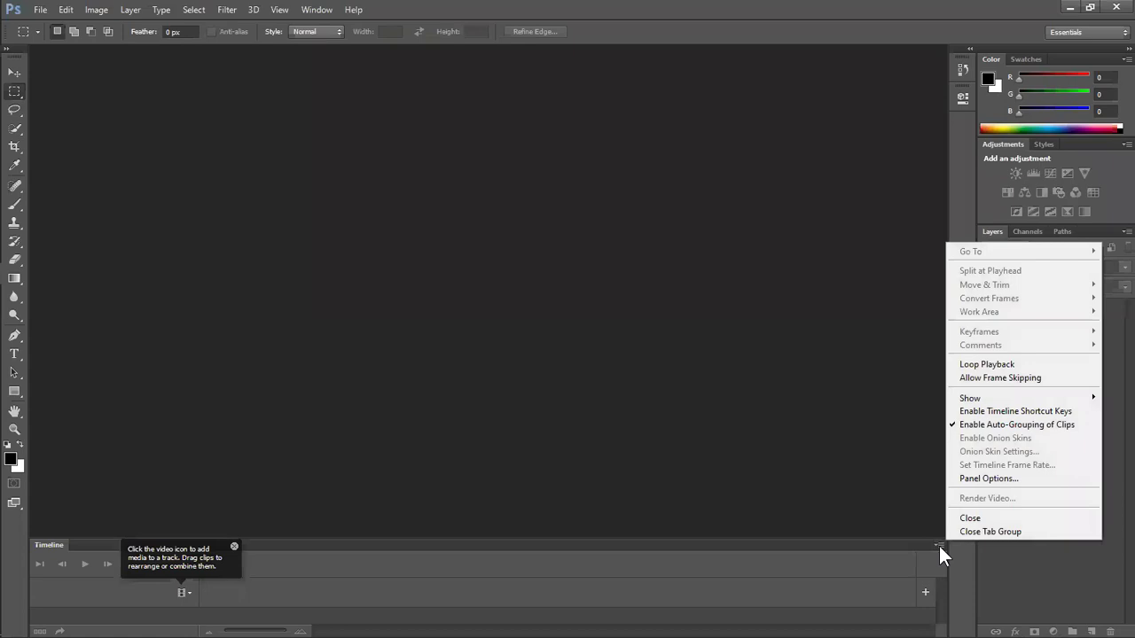
pyautogui.click(970, 518)
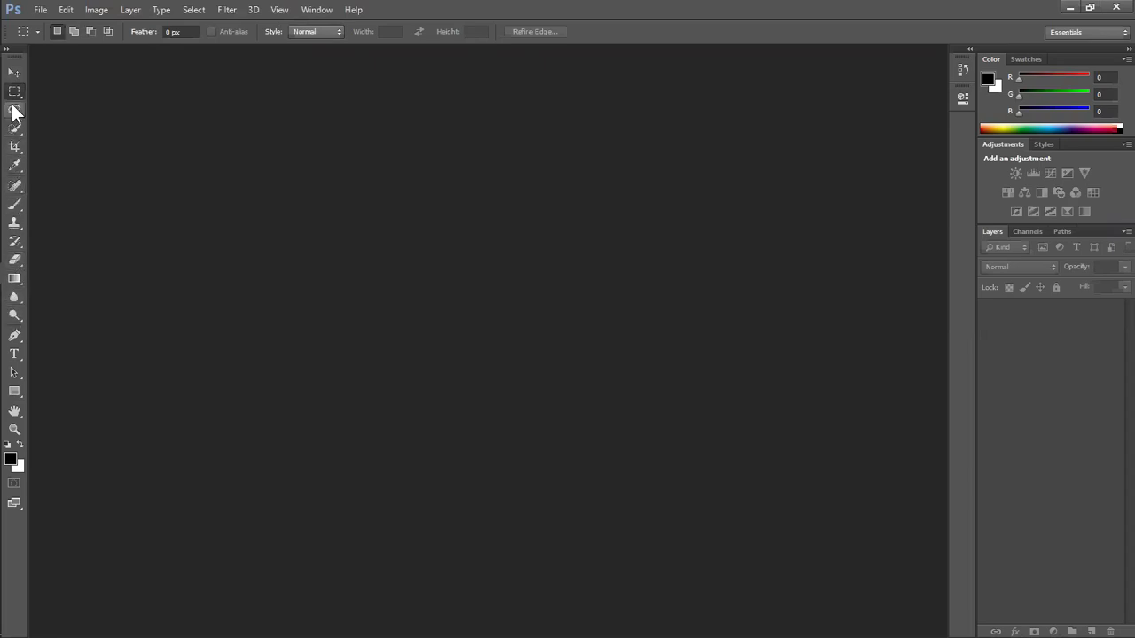
pyautogui.click(14, 74)
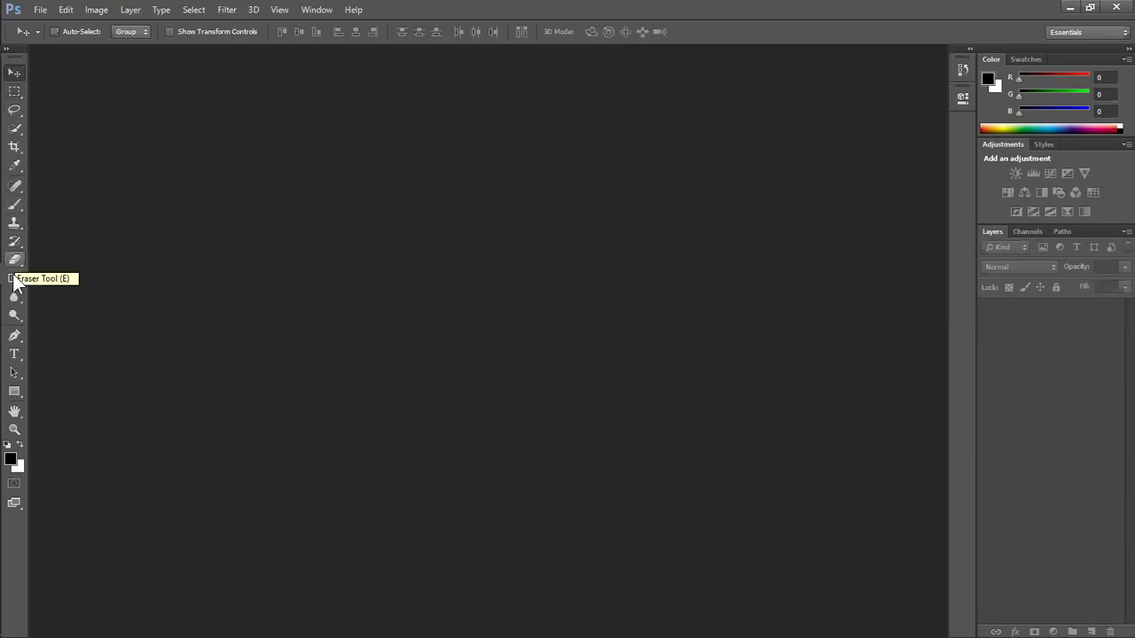
pyautogui.click(15, 109)
pyautogui.click(15, 72)
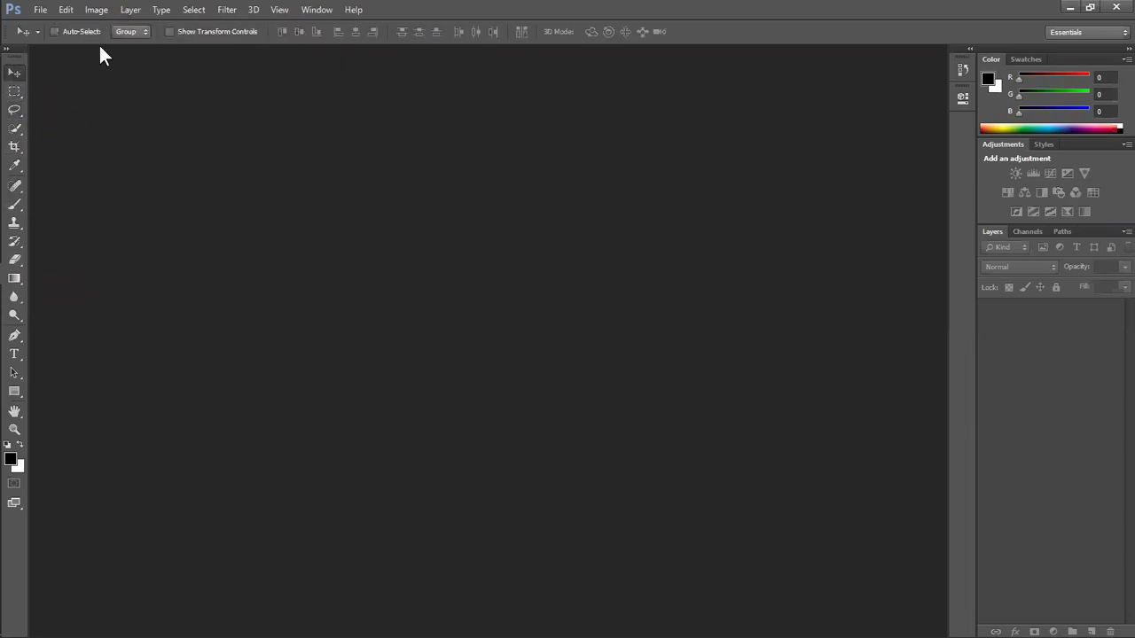
pyautogui.click(15, 148)
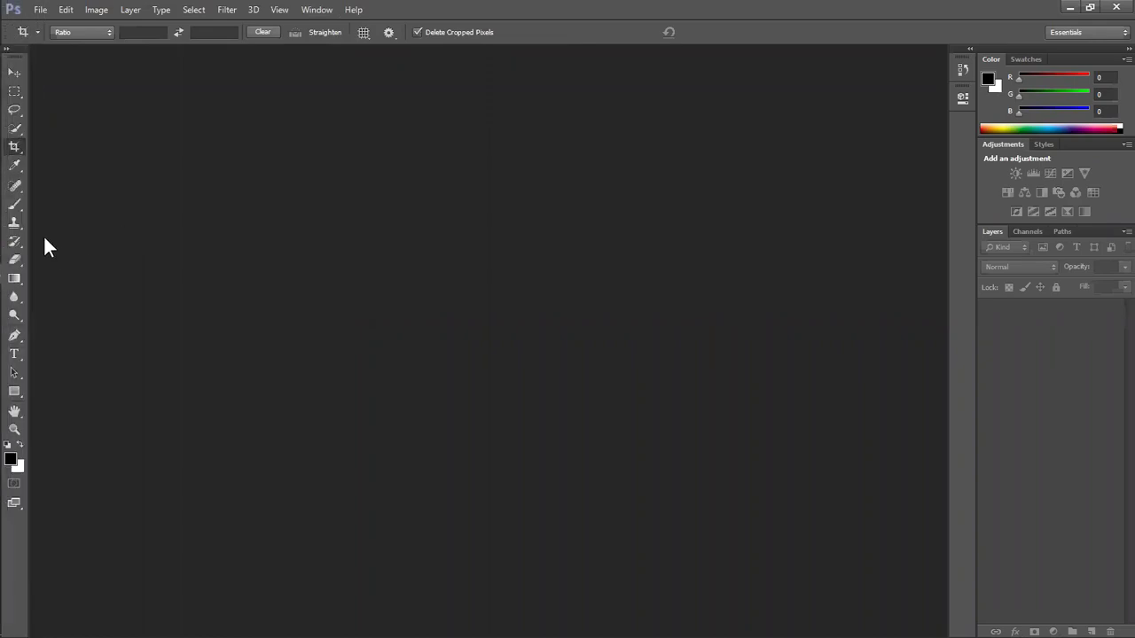
pyautogui.click(16, 225)
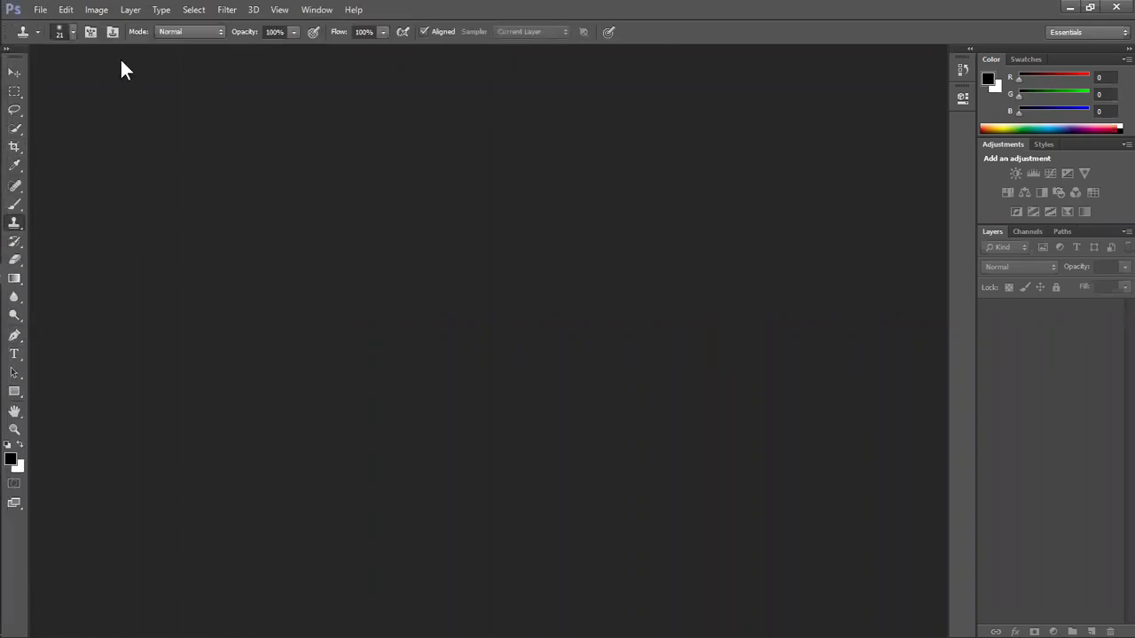
pyautogui.click(14, 129)
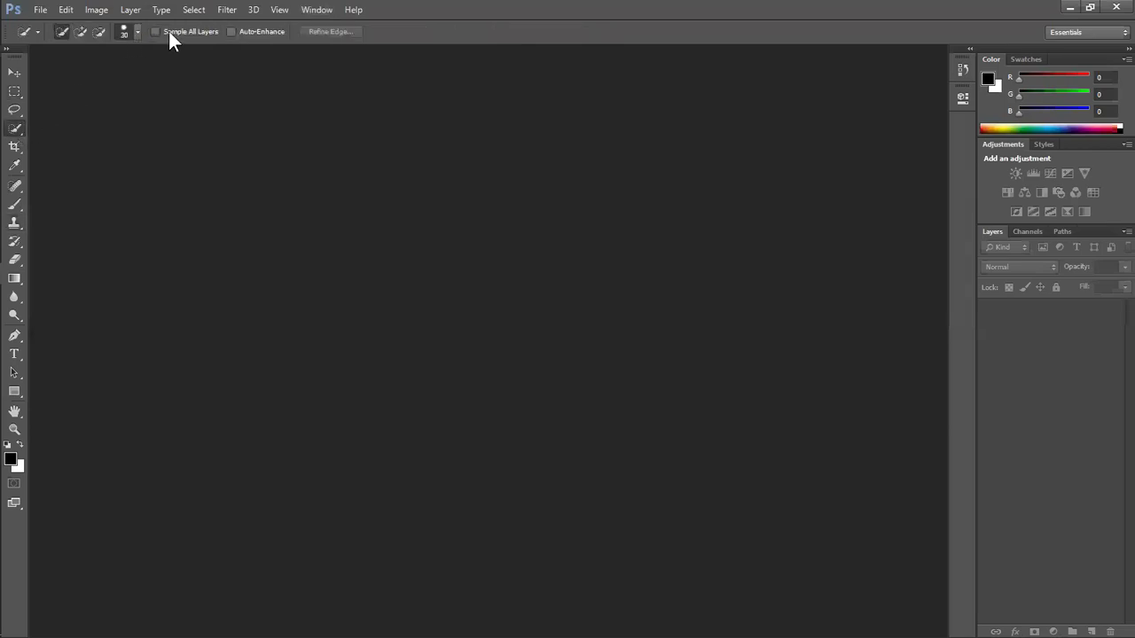
pyautogui.click(14, 111)
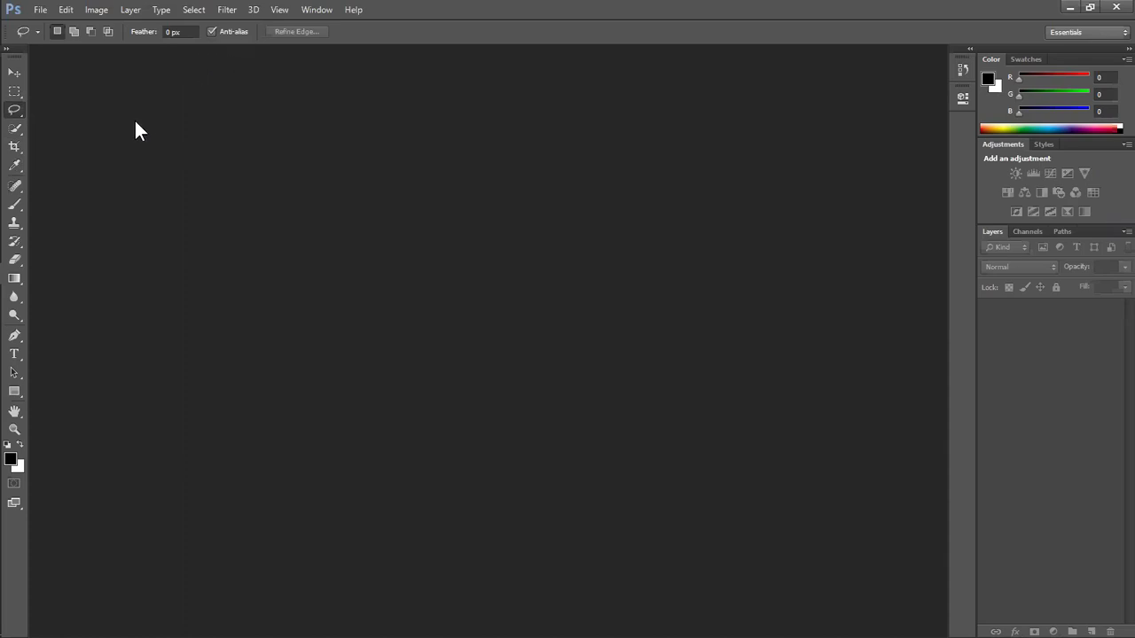
pyautogui.click(15, 91)
pyautogui.click(14, 72)
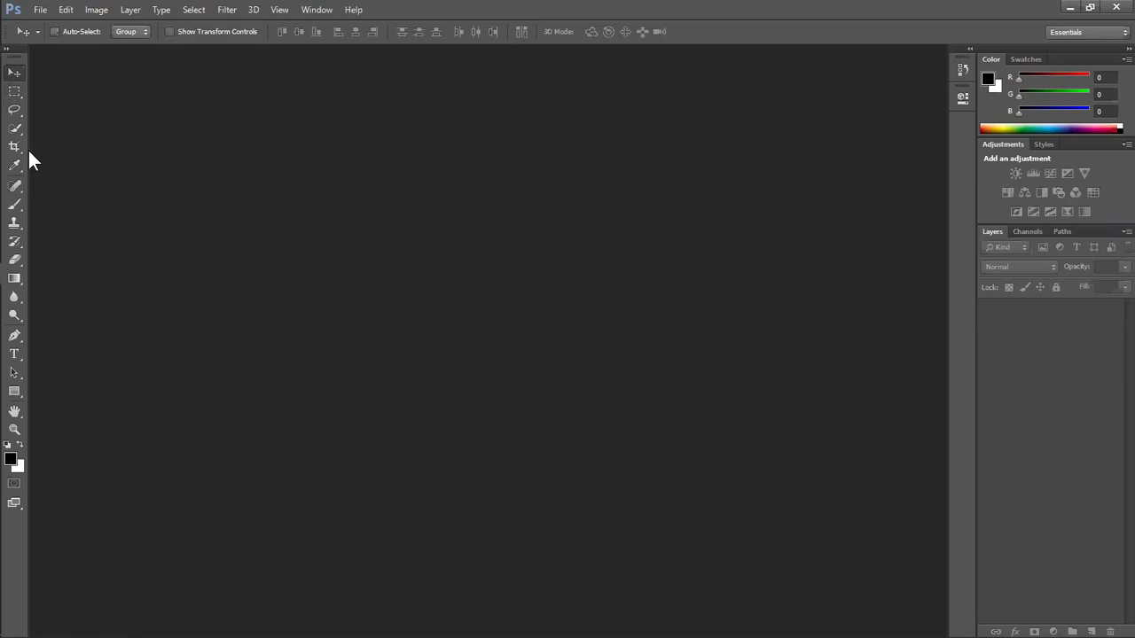
pyautogui.click(16, 168)
pyautogui.click(18, 221)
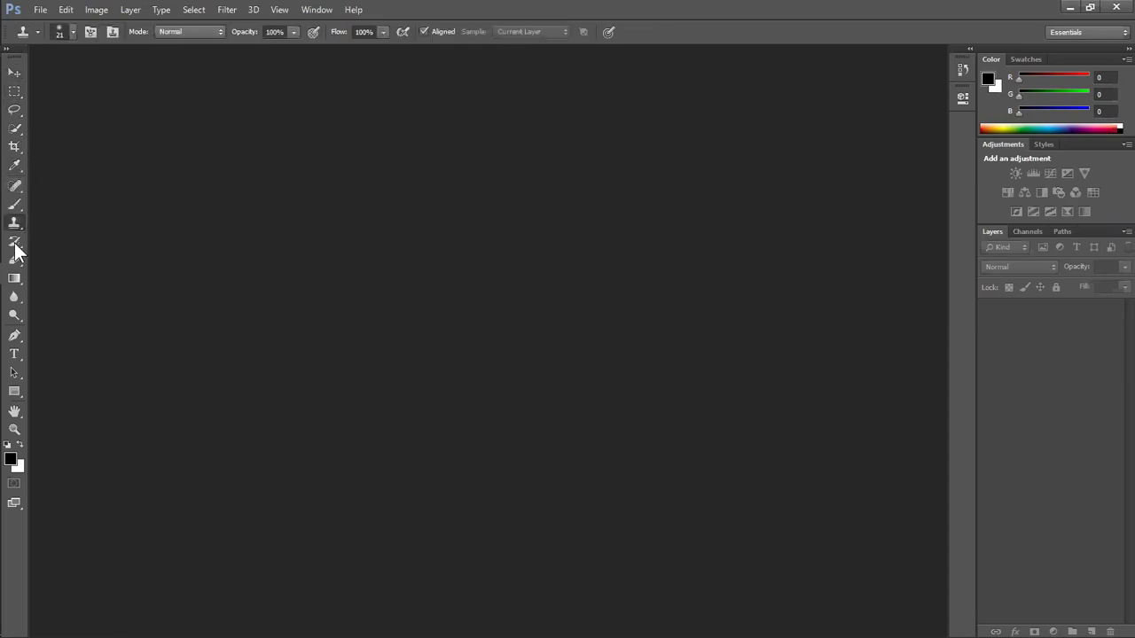
pyautogui.click(16, 258)
pyautogui.click(13, 277)
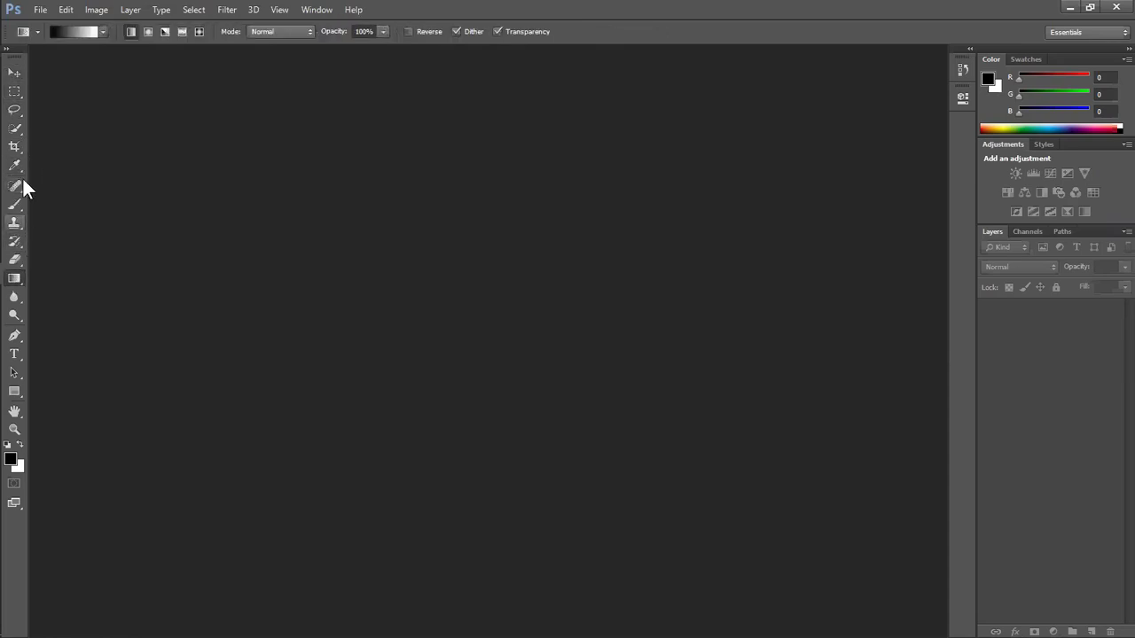
pyautogui.click(14, 72)
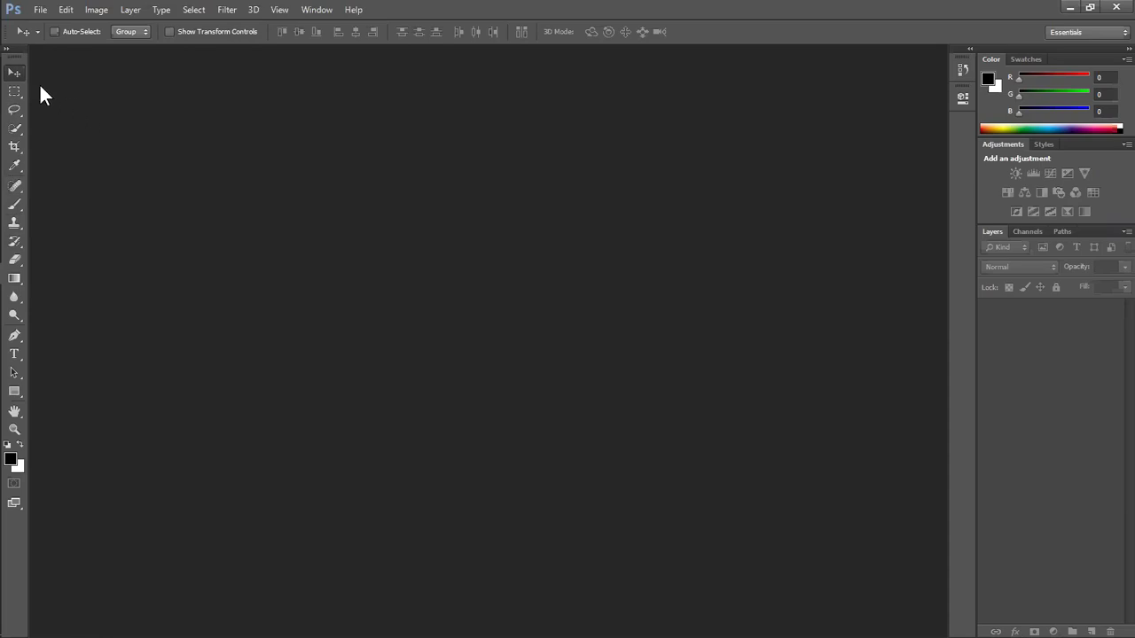
pyautogui.click(15, 92)
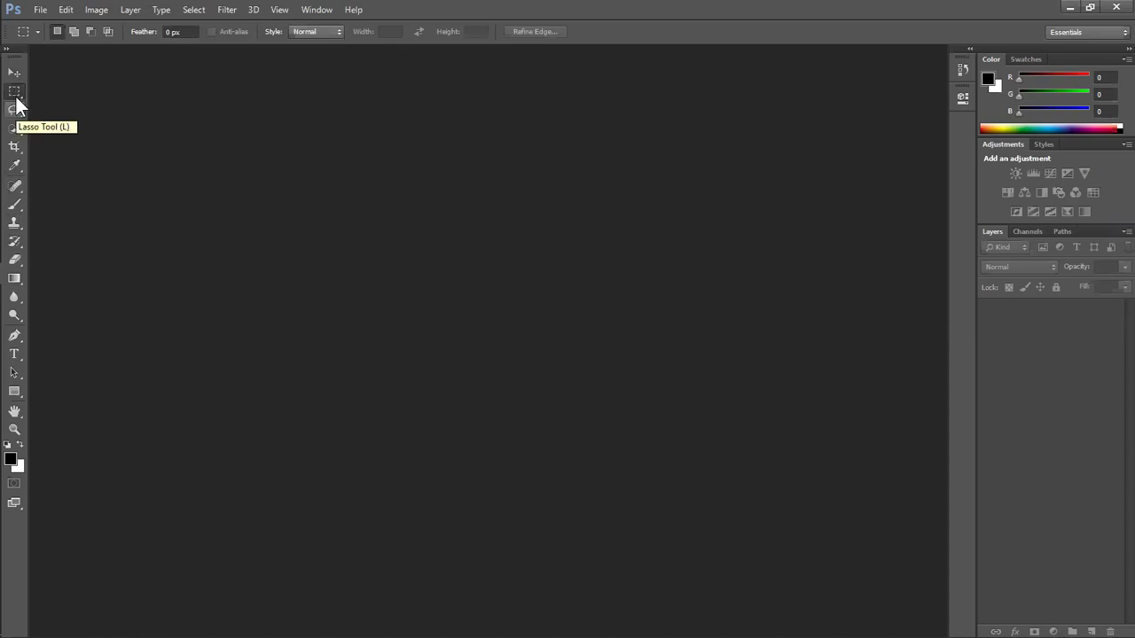
pyautogui.click(16, 129)
pyautogui.click(15, 111)
pyautogui.click(14, 91)
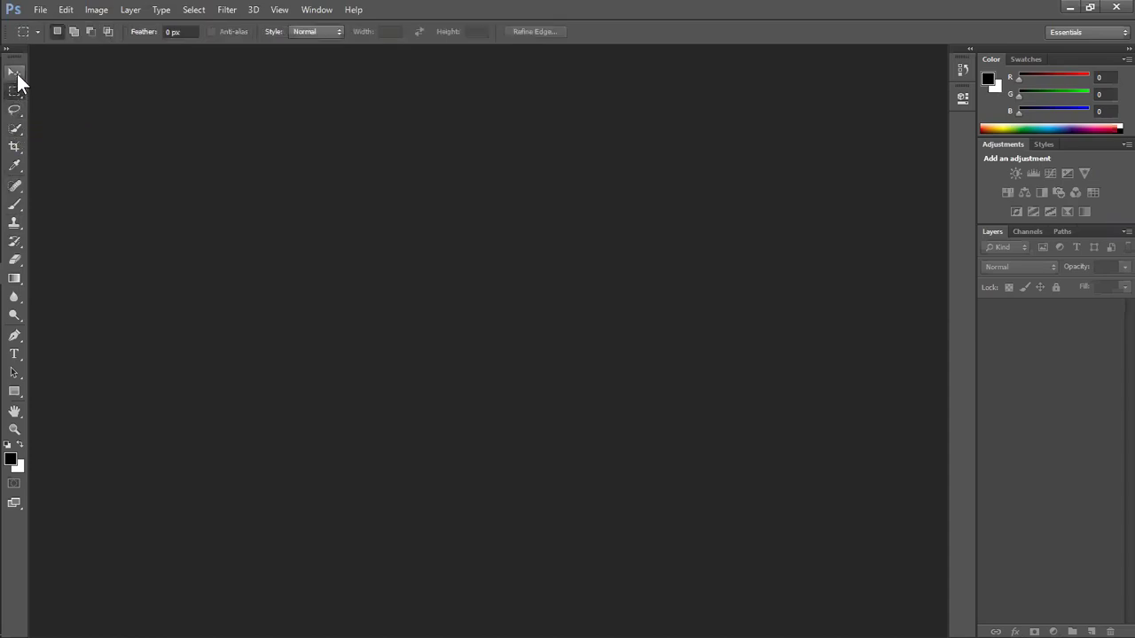
pyautogui.click(17, 73)
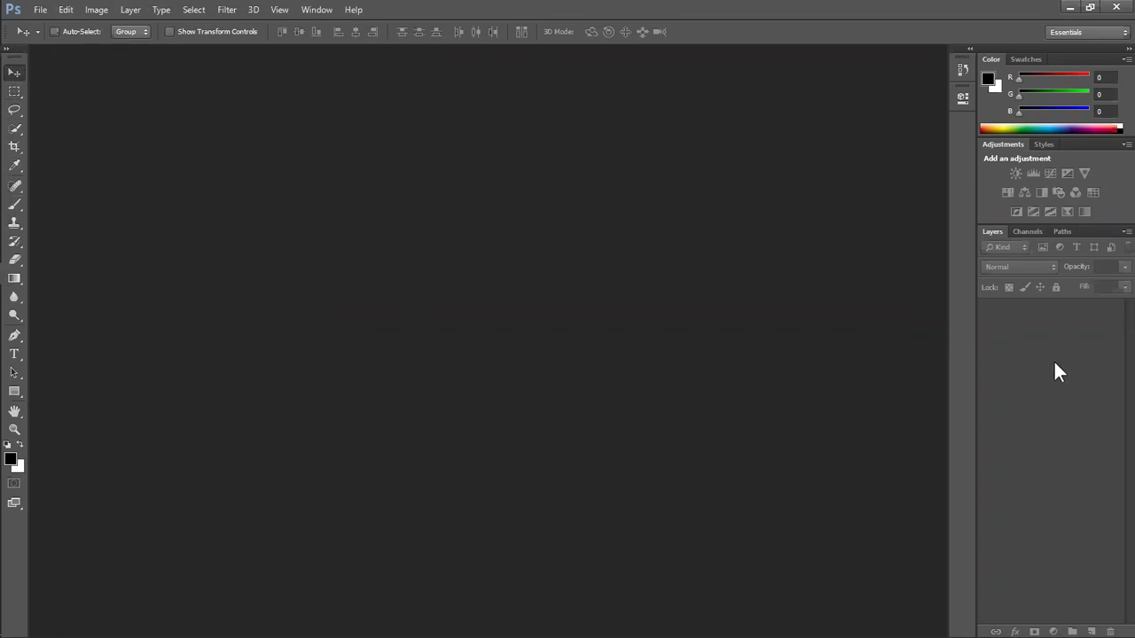
pyautogui.click(1027, 233)
pyautogui.click(993, 232)
# Step: Minimize Photoshop, bring Chrome to the front and open a new tab
pyautogui.click(1070, 7)
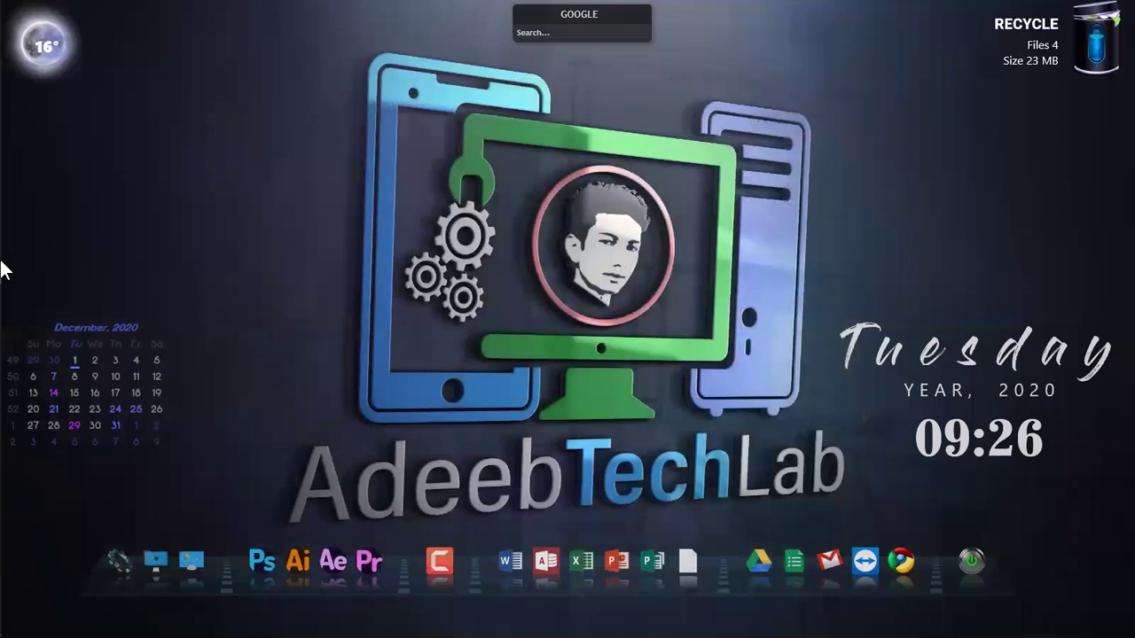
pyautogui.moveTo(21, 164)
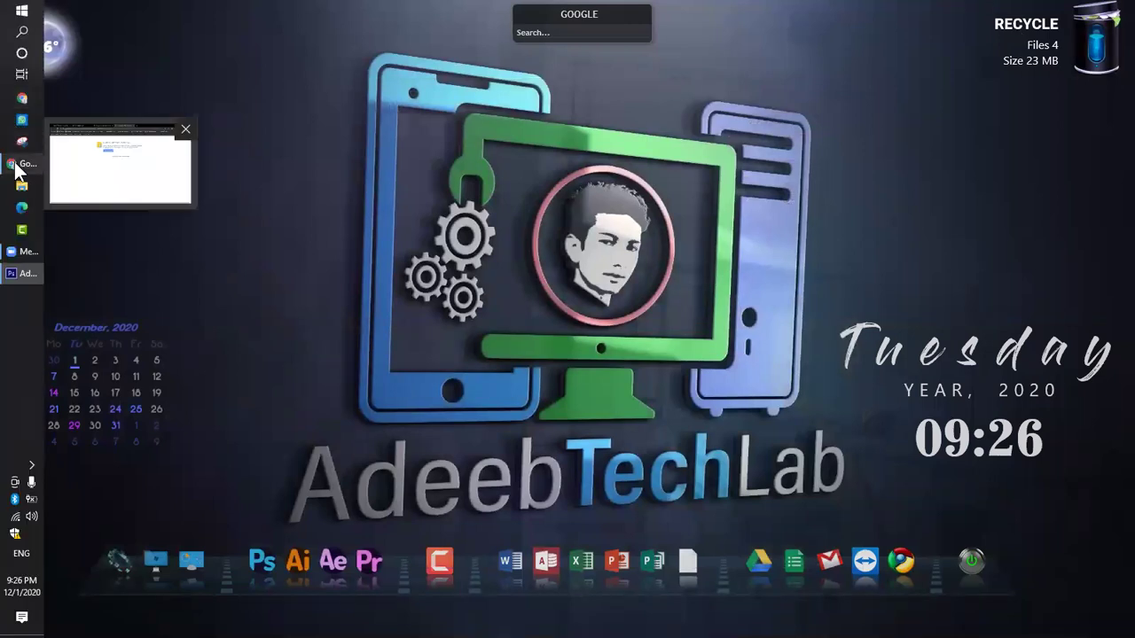
pyautogui.click(22, 163)
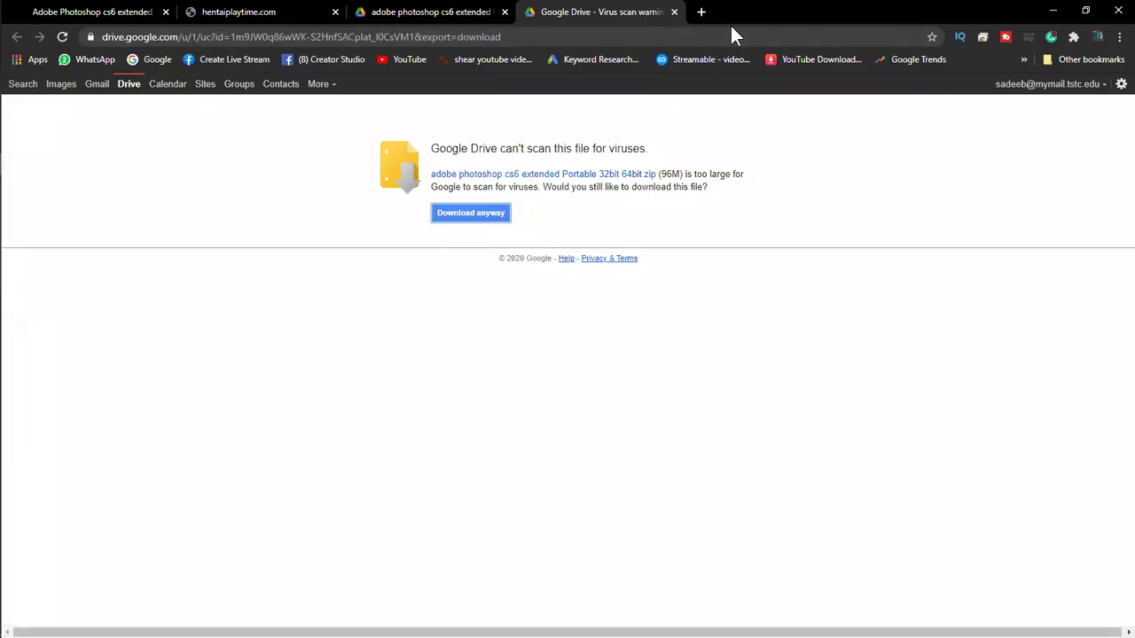
pyautogui.hotkey('ctrl', 't')
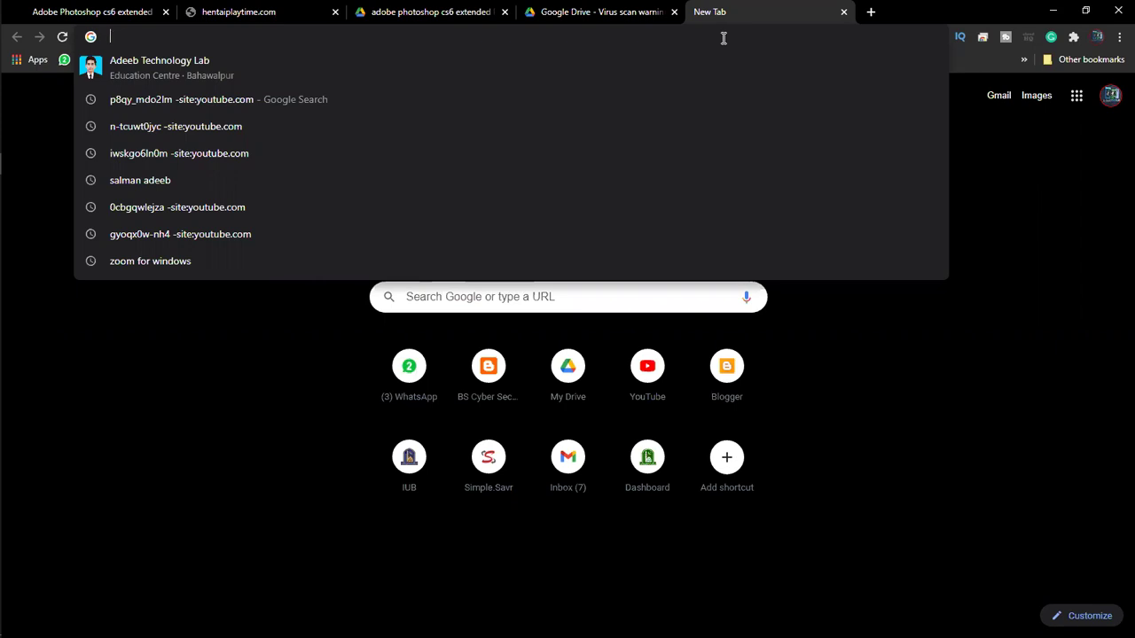
# Step: Enter the autocompleted wixsite.com/photoshop address in the omnibox and load the page
pyautogui.write('sew')
pyautogui.press('BackSpace')
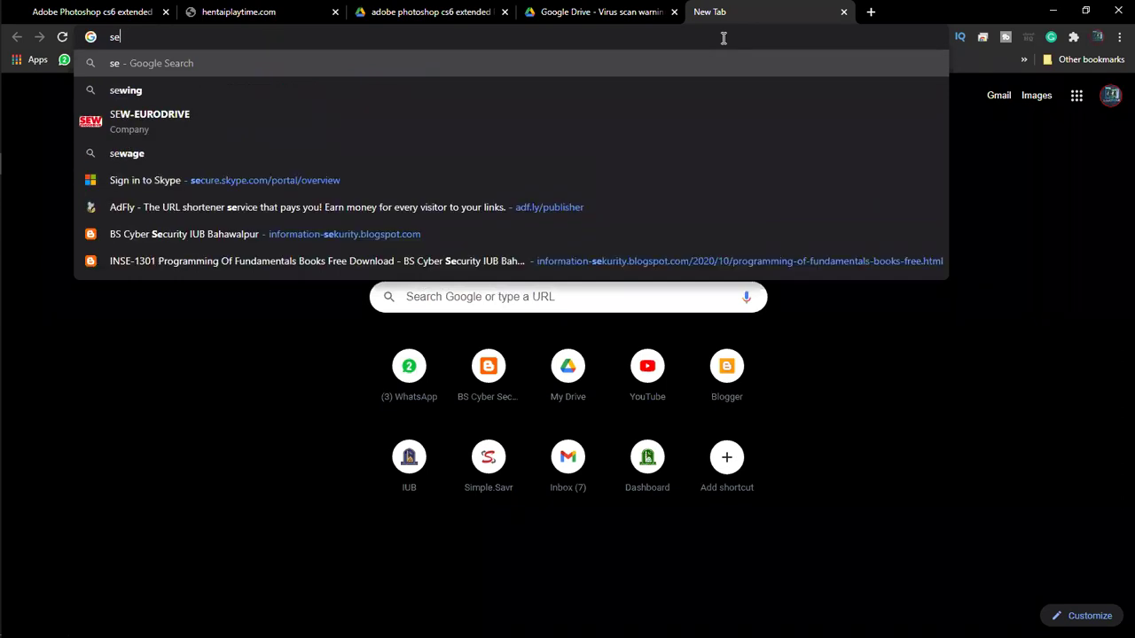
pyautogui.press('BackSpace')
pyautogui.press('BackSpace')
pyautogui.write('salmanadeeb')
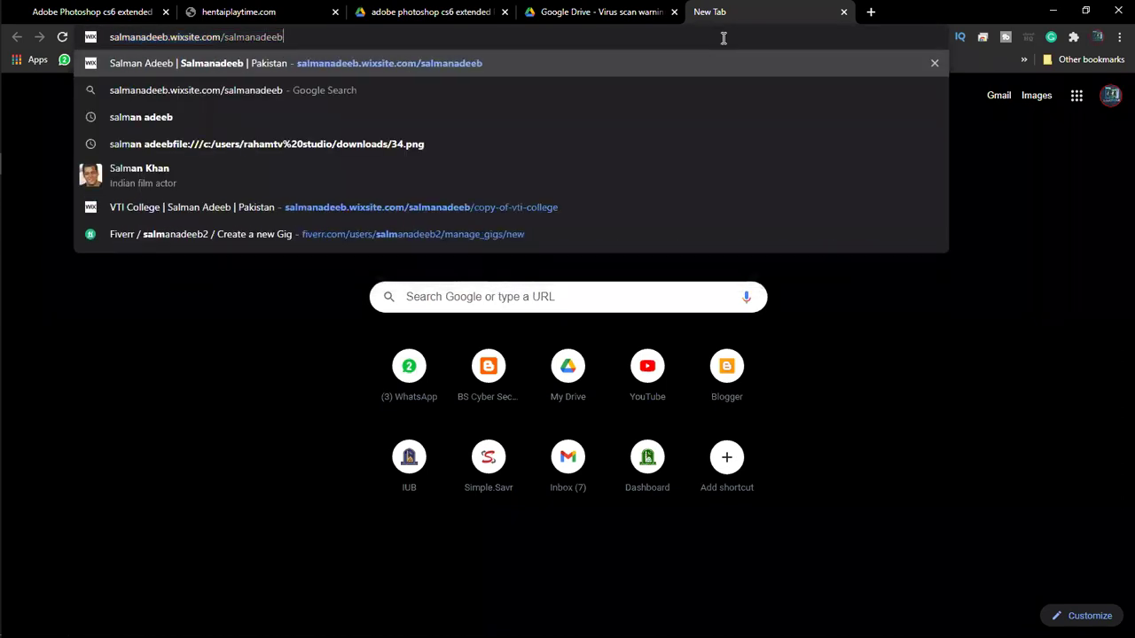
pyautogui.press('Right')
pyautogui.press('Down')
pyautogui.press('Up')
pyautogui.press('Up')
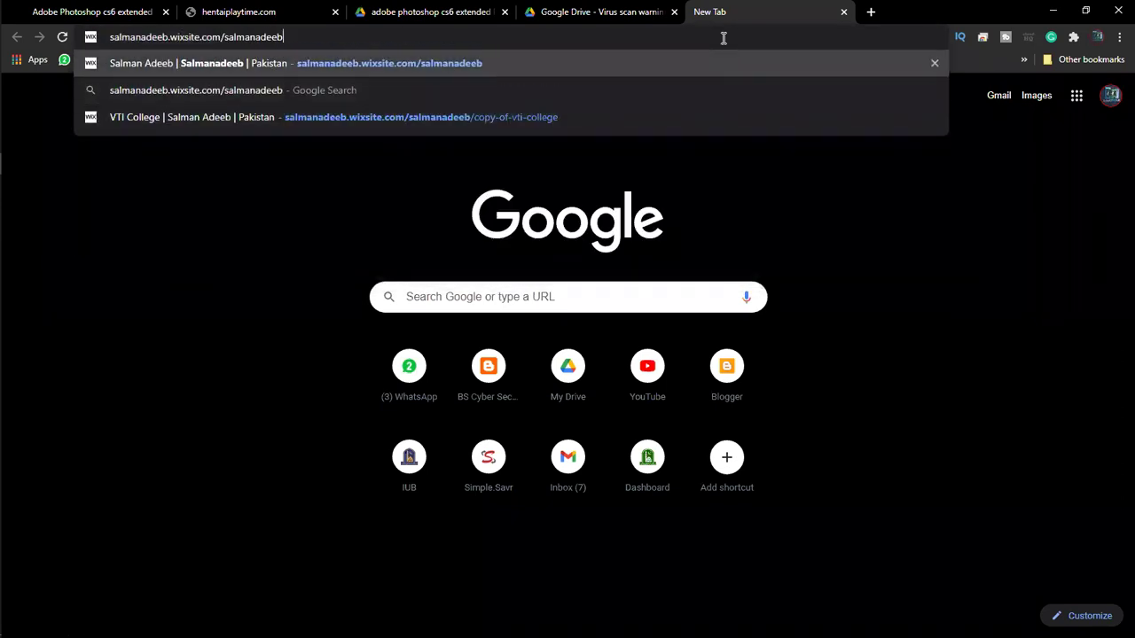
pyautogui.press('BackSpace')
pyautogui.press('BackSpace')
pyautogui.press('BackSpace')
pyautogui.press('BackSpace')
pyautogui.press('BackSpace')
pyautogui.press('BackSpace')
pyautogui.press('BackSpace')
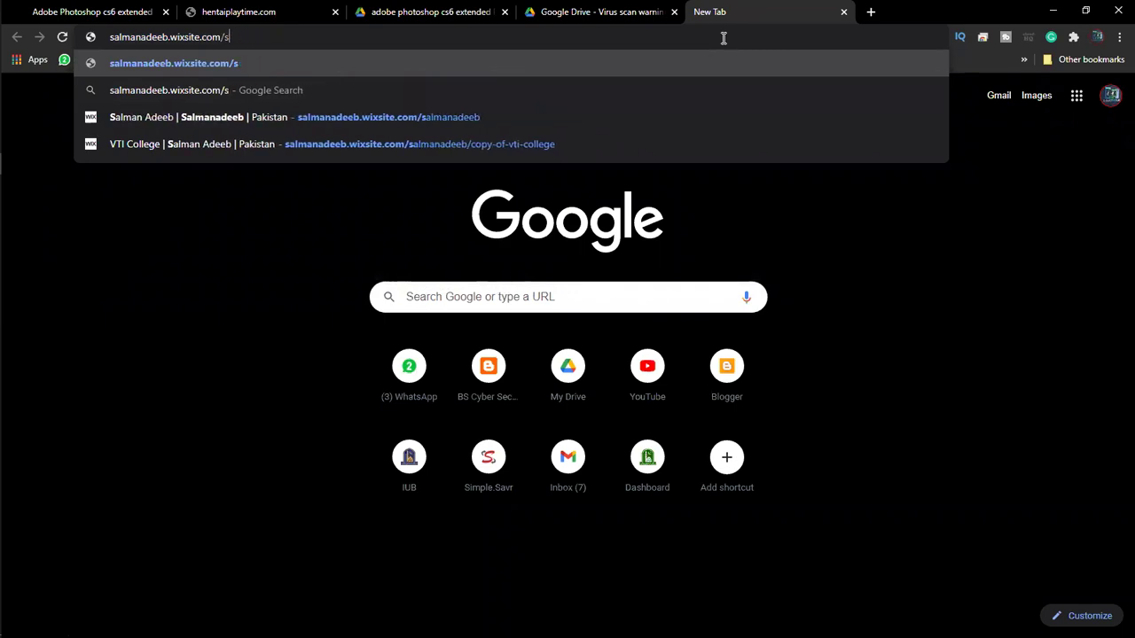
pyautogui.press('BackSpace')
pyautogui.write('p')
pyautogui.press('Right')
pyautogui.press('Return')
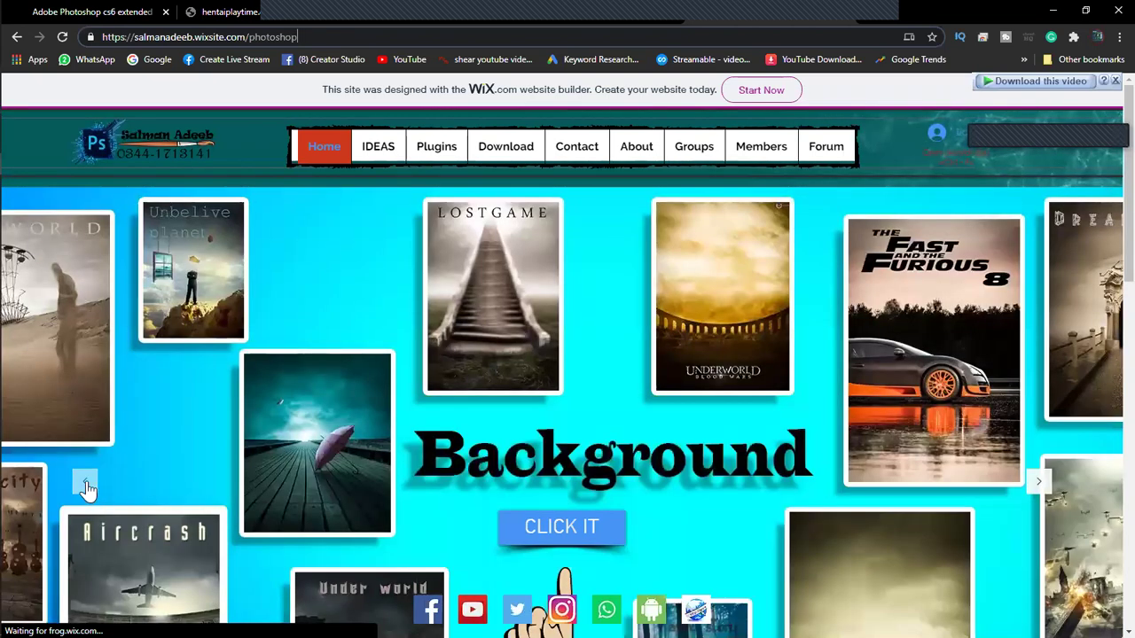
# Step: Step the slideshow back one slide and scroll down and back up the page
pyautogui.click(84, 482)
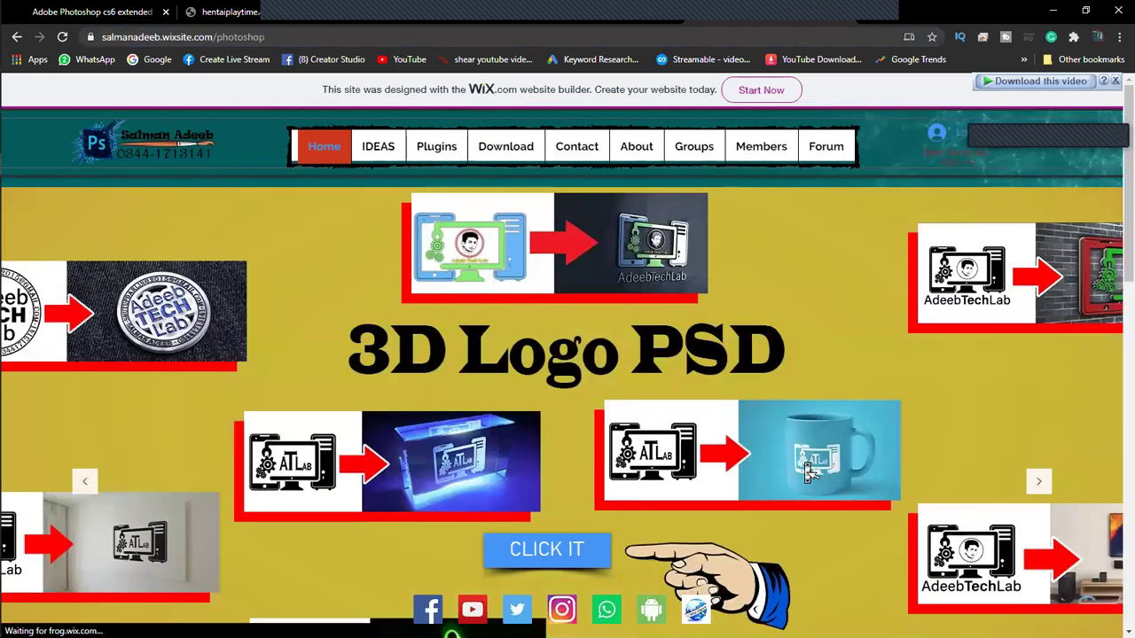
pyautogui.scroll(-1, 804, 463)
pyautogui.scroll(-3, 807, 472)
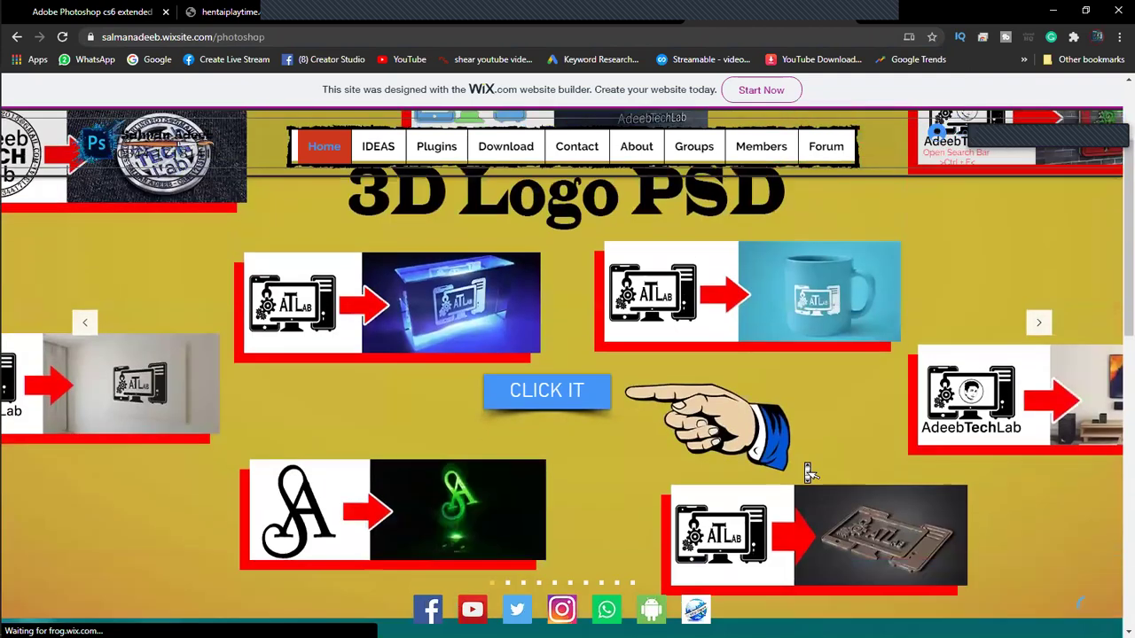
pyautogui.scroll(-5, 807, 470)
pyautogui.scroll(-1, 833, 467)
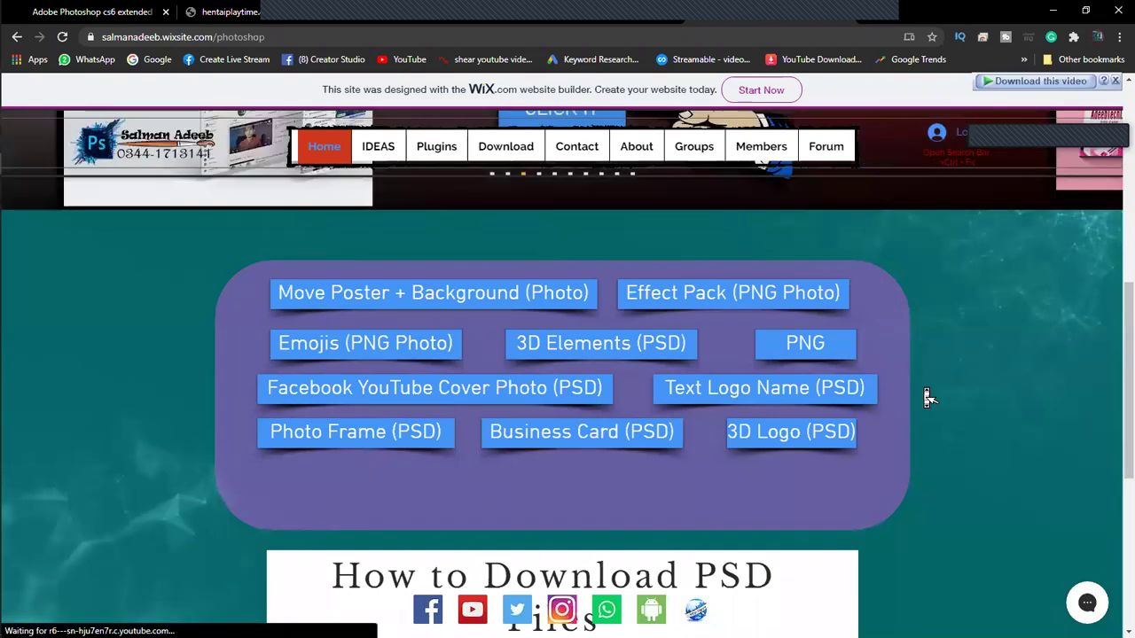
pyautogui.scroll(2, 927, 397)
pyautogui.scroll(1, 926, 397)
pyautogui.scroll(2, 925, 397)
pyautogui.scroll(2, 925, 397)
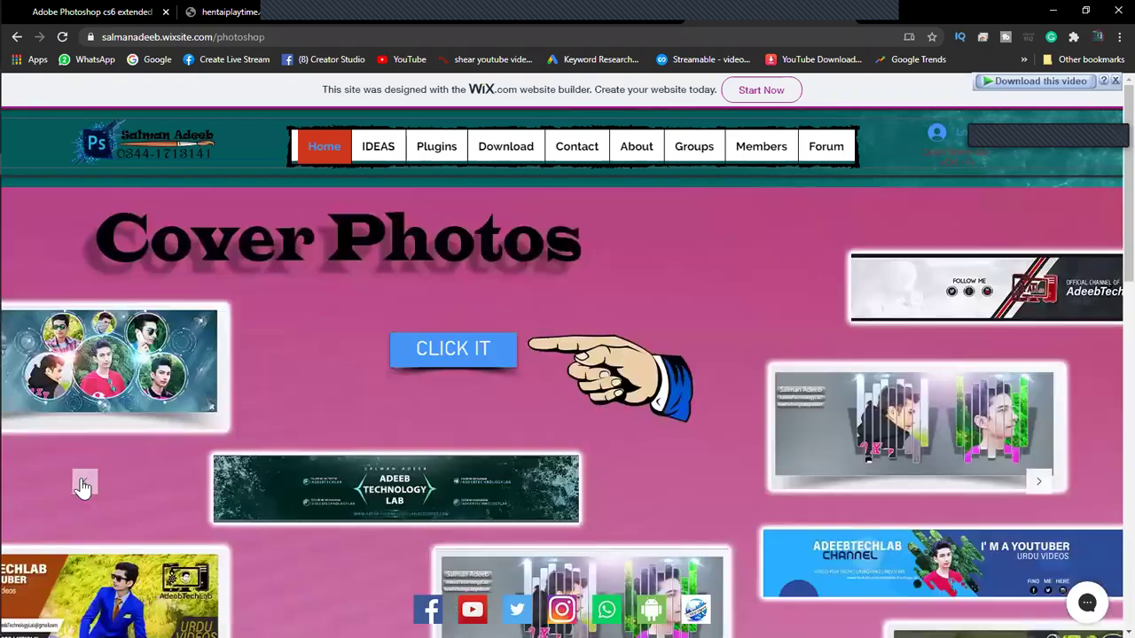
# Step: Step the slideshow from Frame to Cover Photos, then forward through PNG to Emoji
pyautogui.click(82, 486)
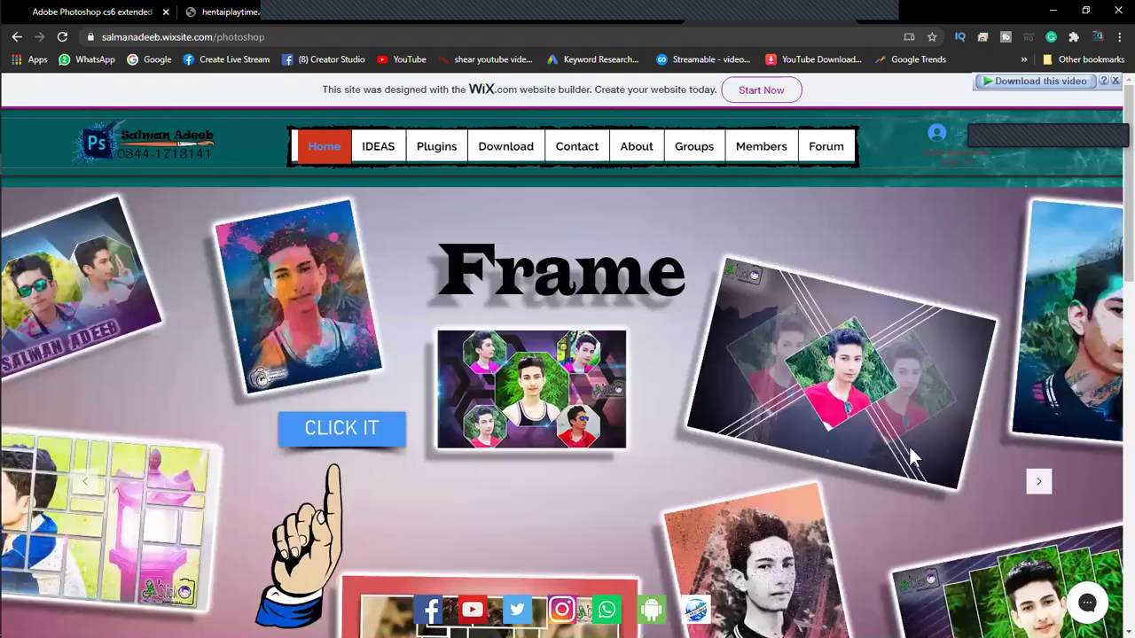
pyautogui.click(1040, 485)
pyautogui.scroll(-1, 898, 407)
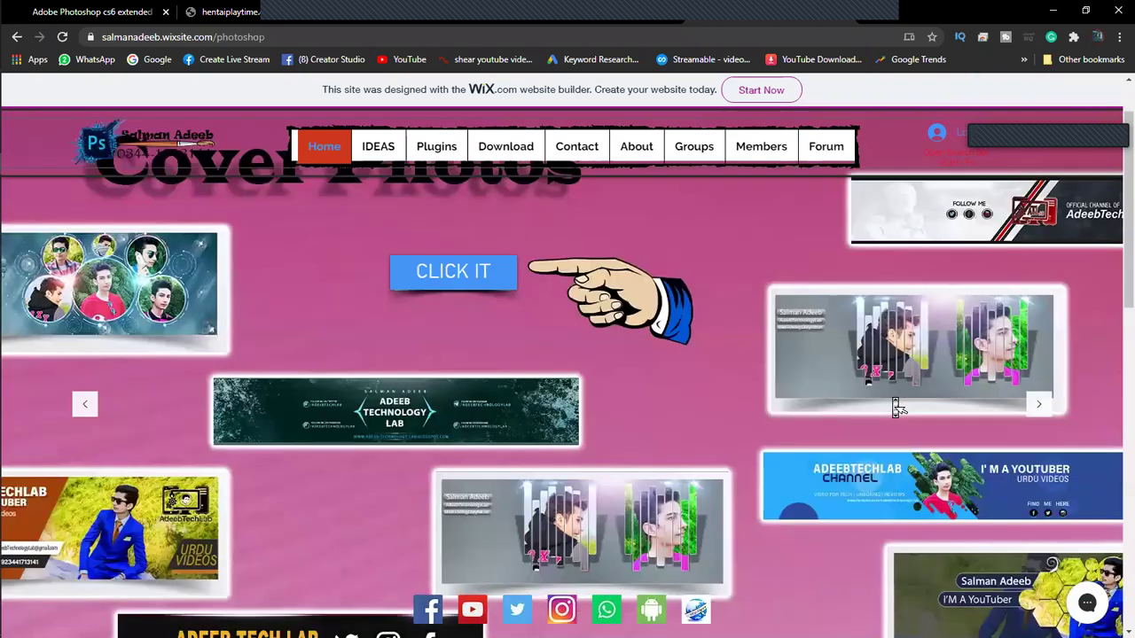
pyautogui.scroll(-1, 898, 407)
pyautogui.scroll(1, 881, 359)
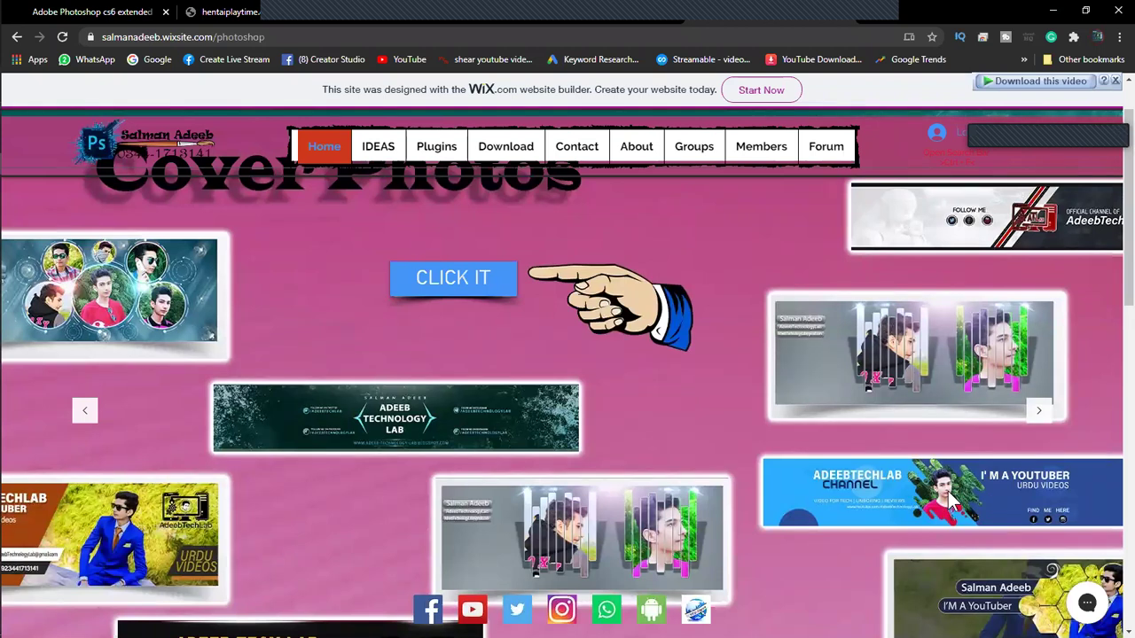
pyautogui.click(1039, 417)
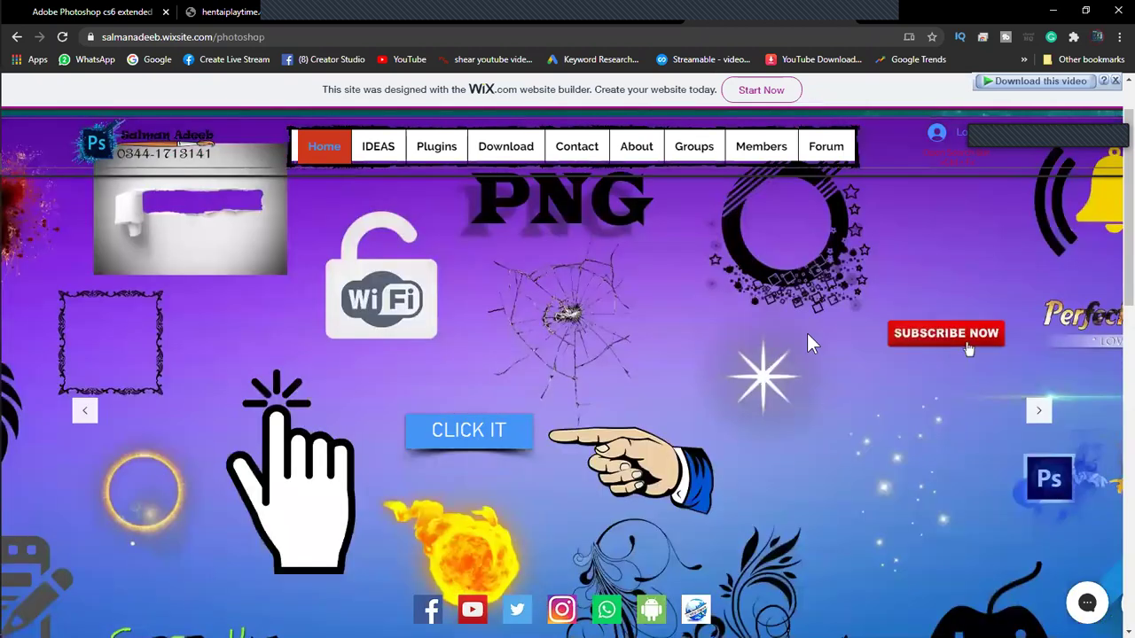
pyautogui.click(1039, 410)
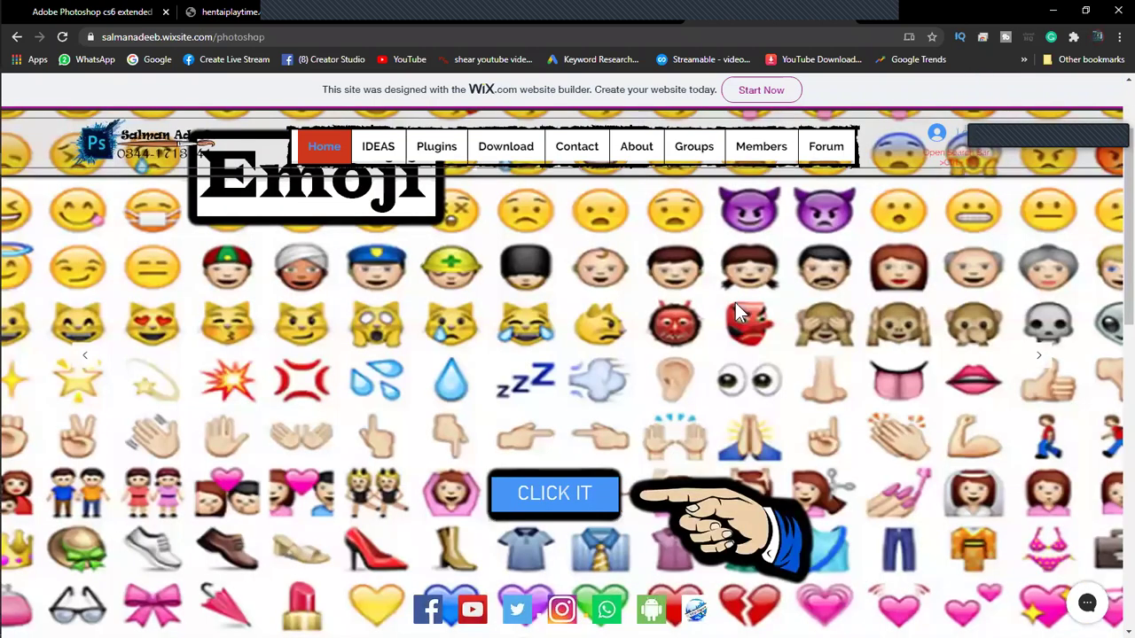
pyautogui.scroll(2, 533, 212)
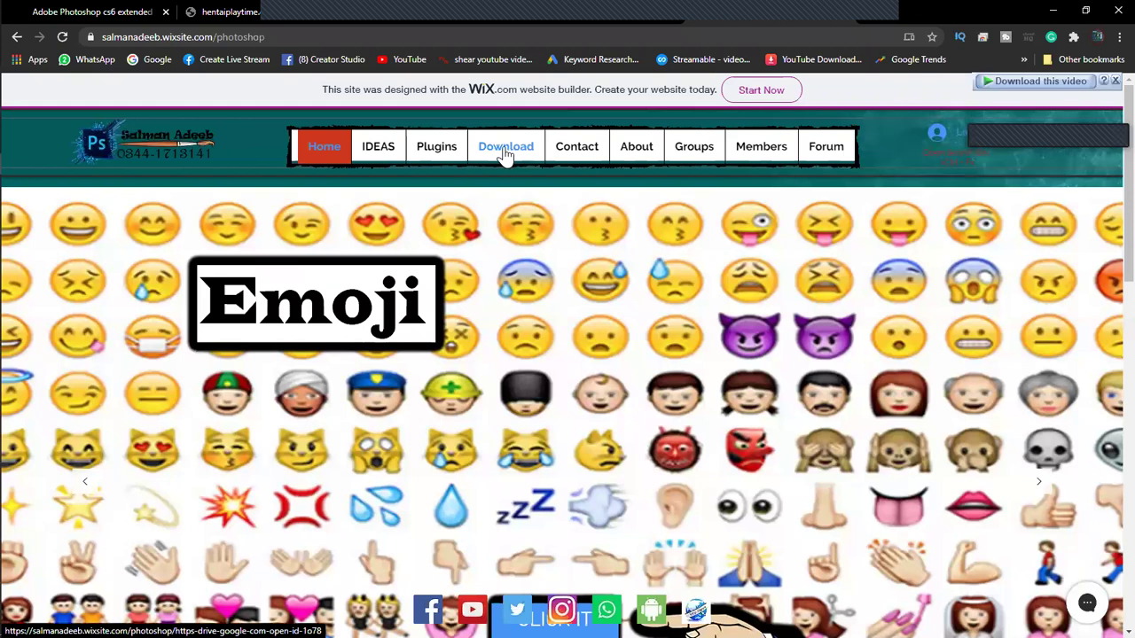
# Step: Go to the site's Download page and open the PhotoShop CC 2019 book PDF
pyautogui.click(503, 151)
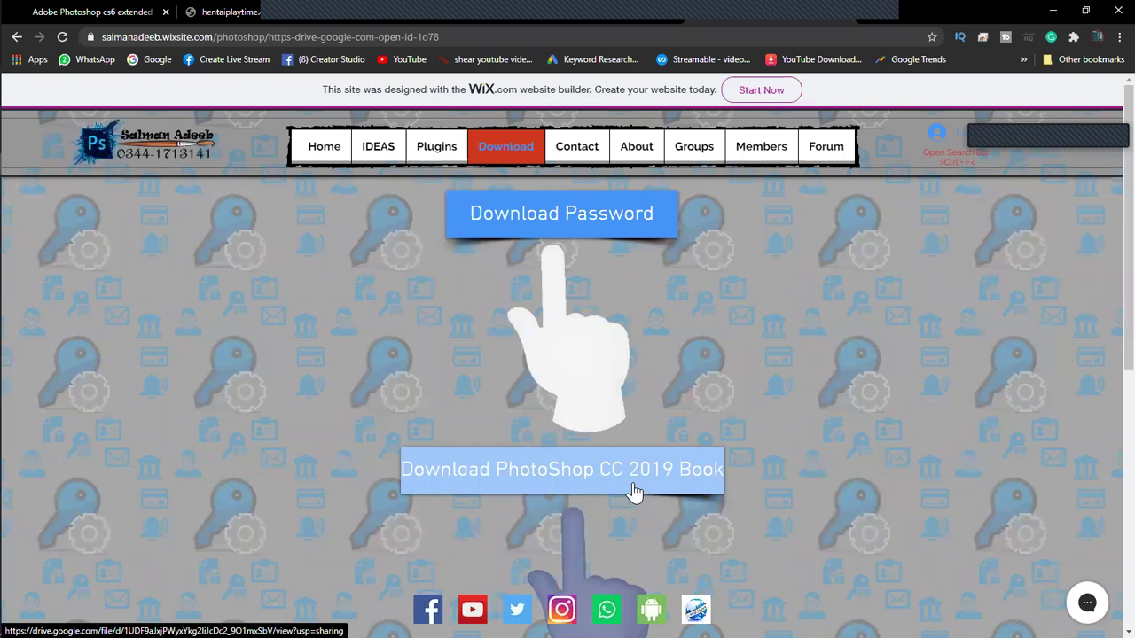
pyautogui.click(719, 465)
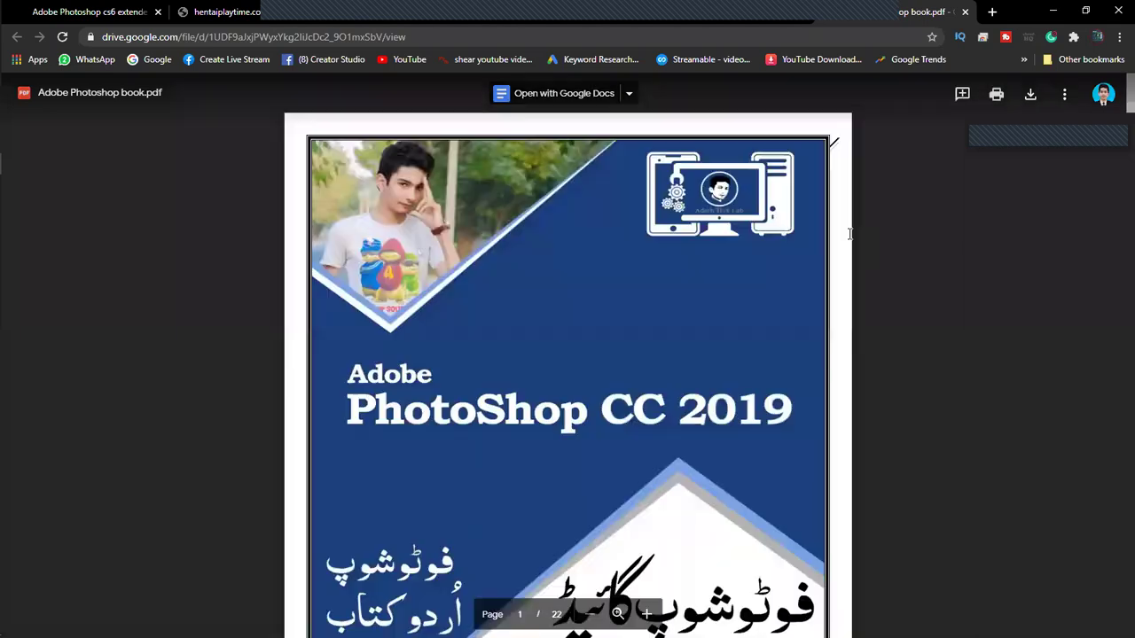
# Step: Scroll the book PDF's opening pages and briefly highlight 'What is adobe'
pyautogui.scroll(-2, 791, 257)
pyautogui.scroll(-10, 791, 257)
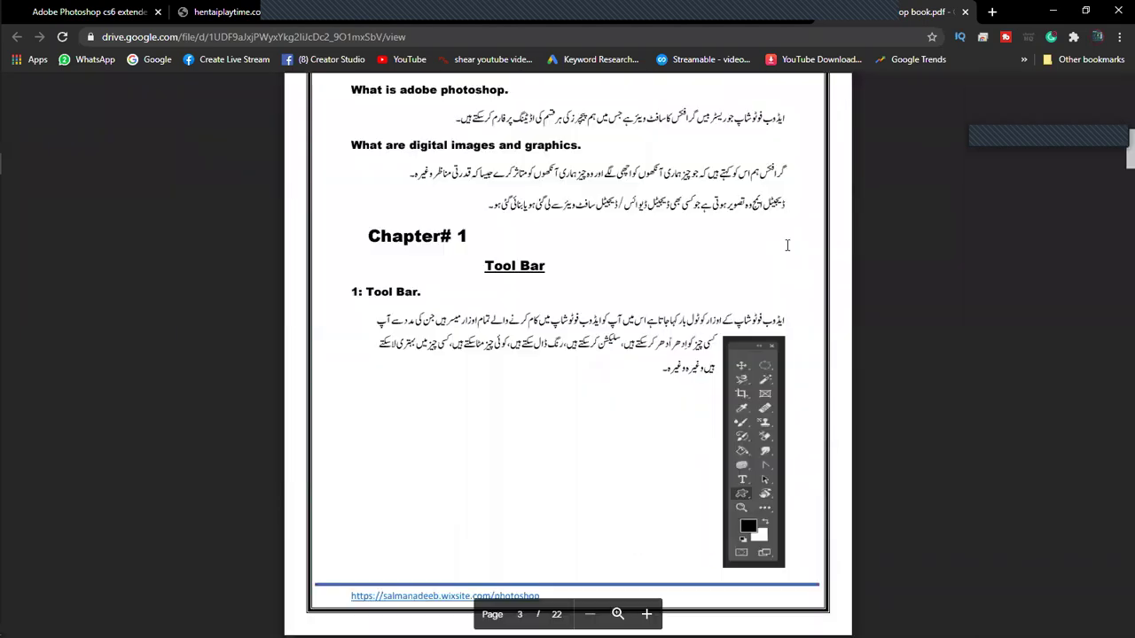
pyautogui.scroll(-6, 791, 257)
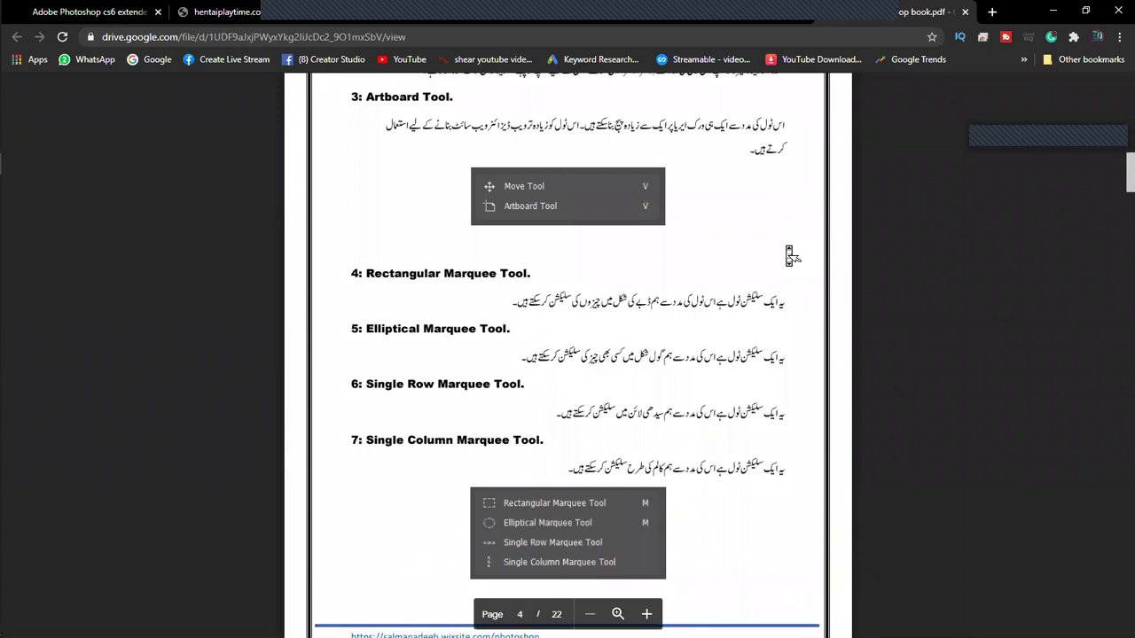
pyautogui.scroll(8, 791, 258)
pyautogui.scroll(3, 791, 257)
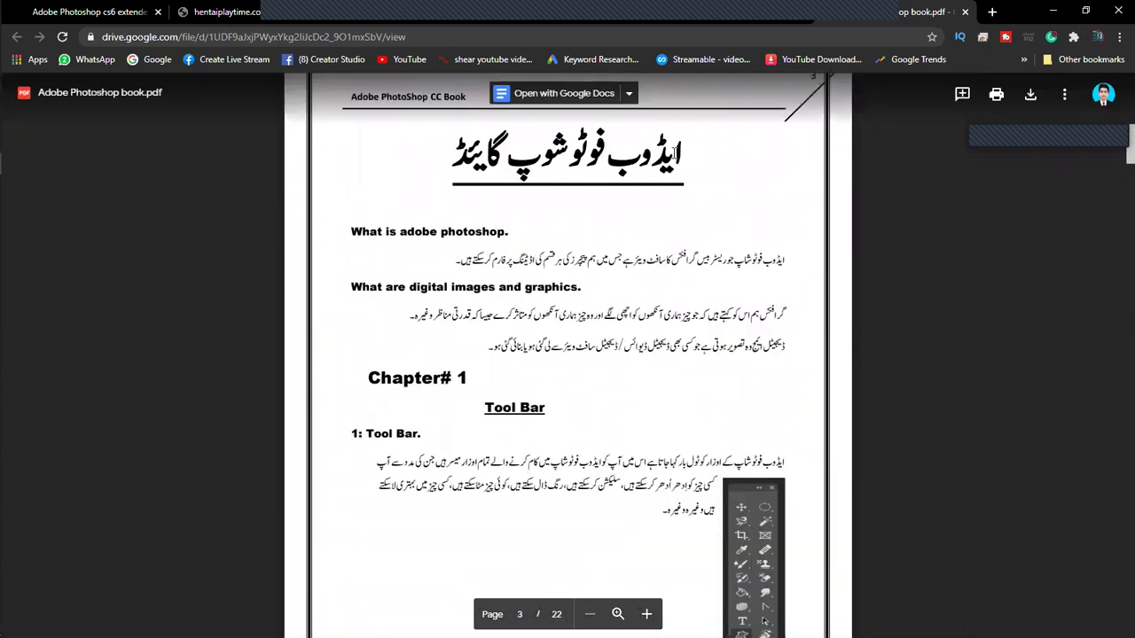
pyautogui.doubleClick(474, 142)
pyautogui.click(538, 185)
pyautogui.moveTo(352, 229); pyautogui.dragTo(439, 231)
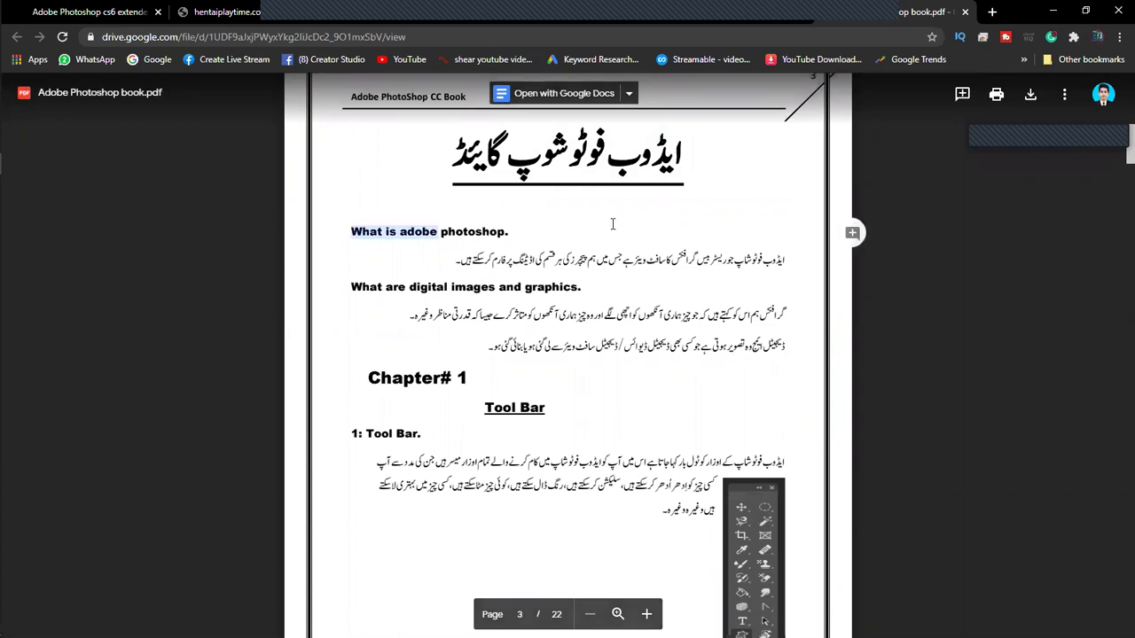
pyautogui.click(650, 259)
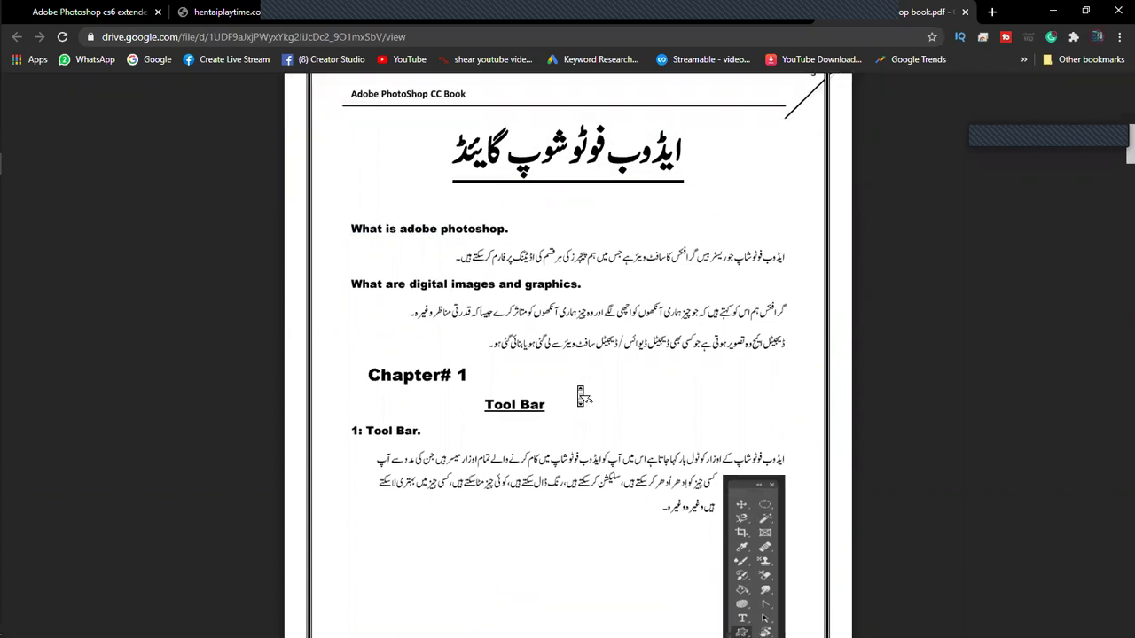
# Step: Highlight a word in the Urdu paragraph, scroll further, and glance at Photoshop
pyautogui.scroll(-2, 697, 310)
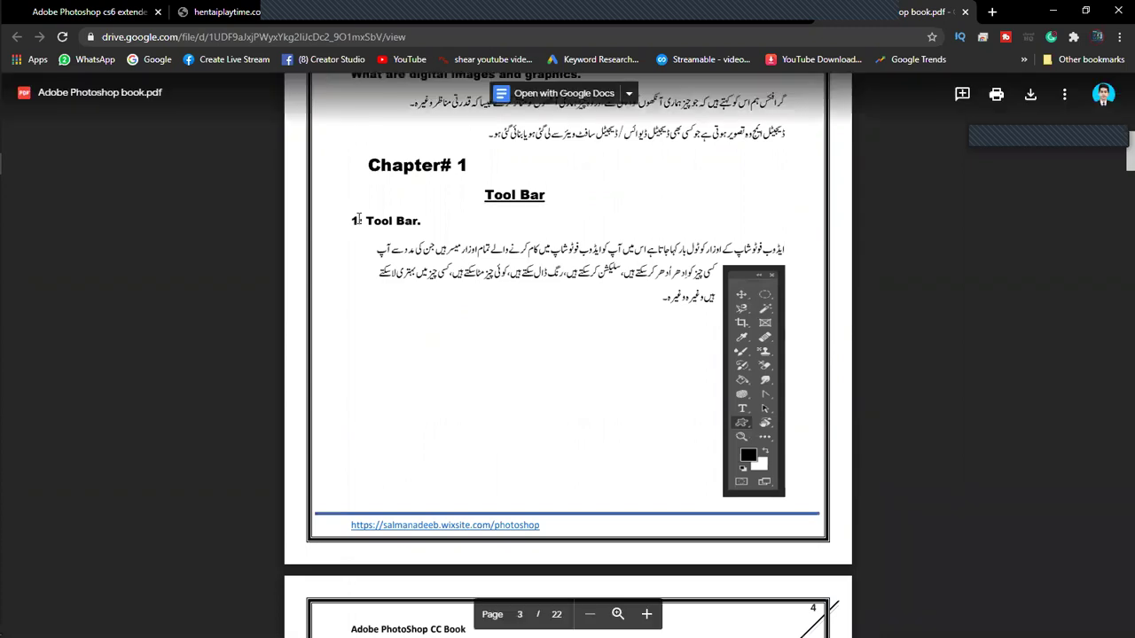
pyautogui.doubleClick(494, 249)
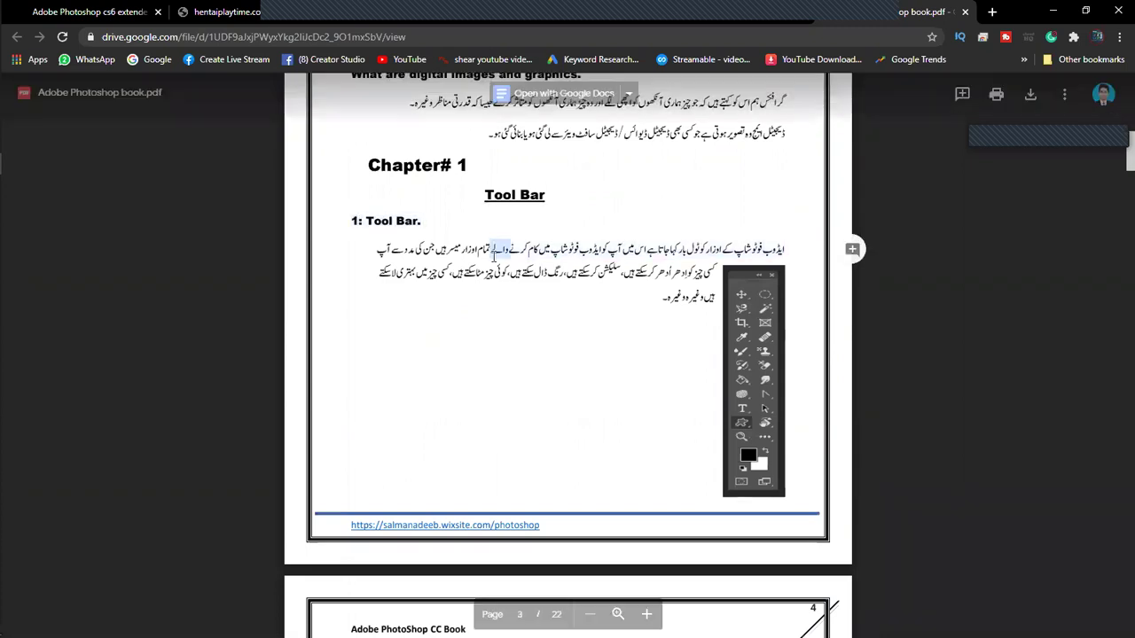
pyautogui.click(494, 251)
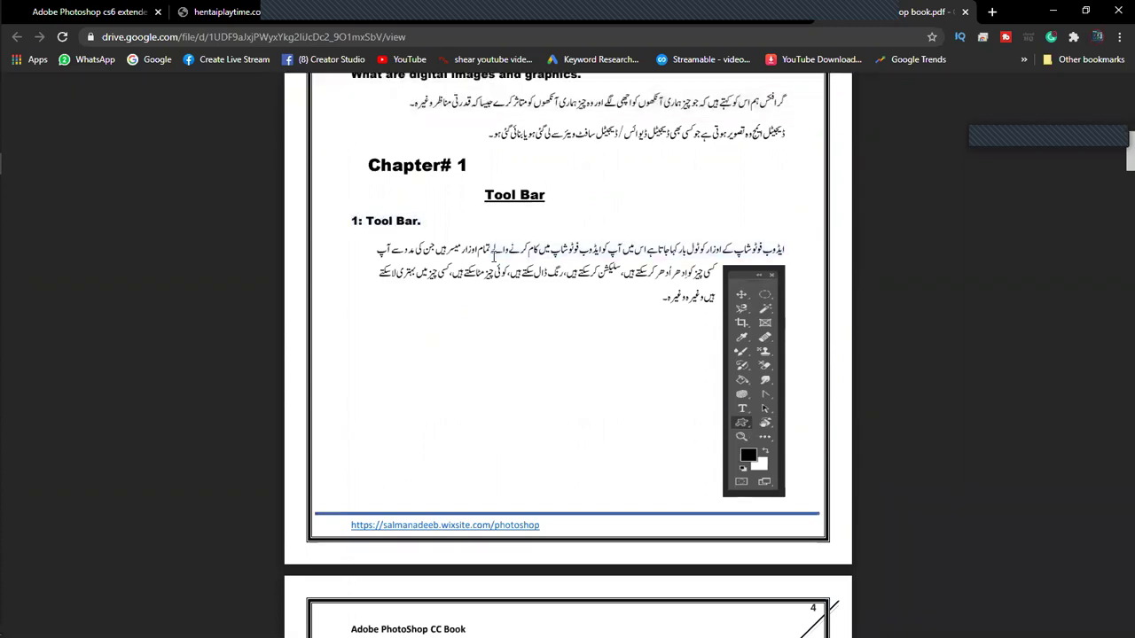
pyautogui.scroll(-2, 496, 266)
pyautogui.scroll(-2, 497, 264)
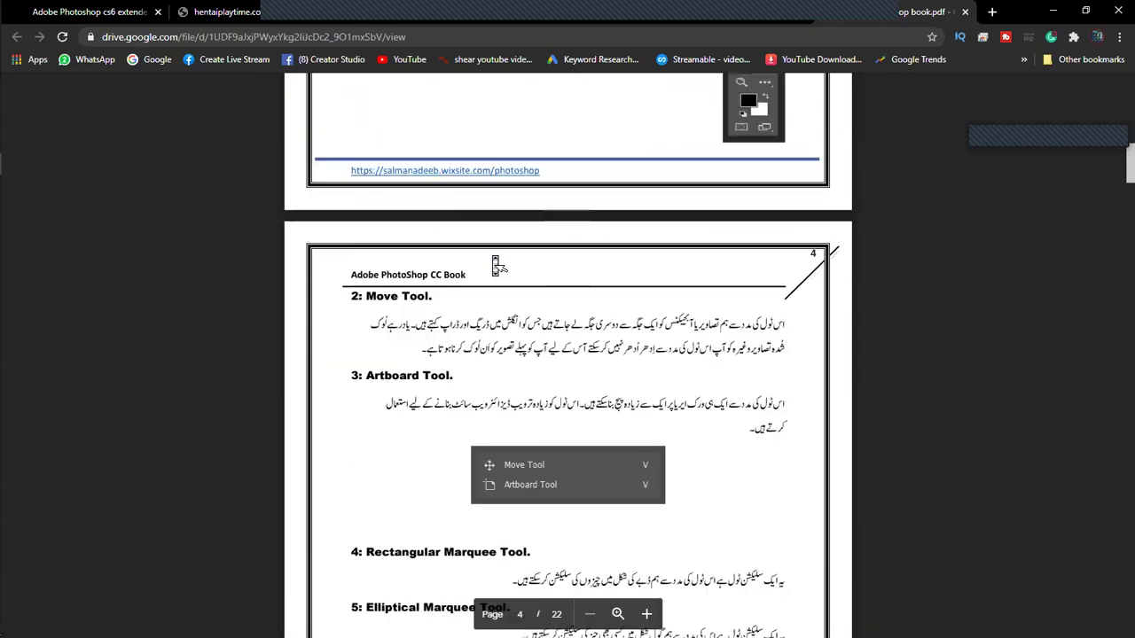
pyautogui.scroll(-2, 593, 271)
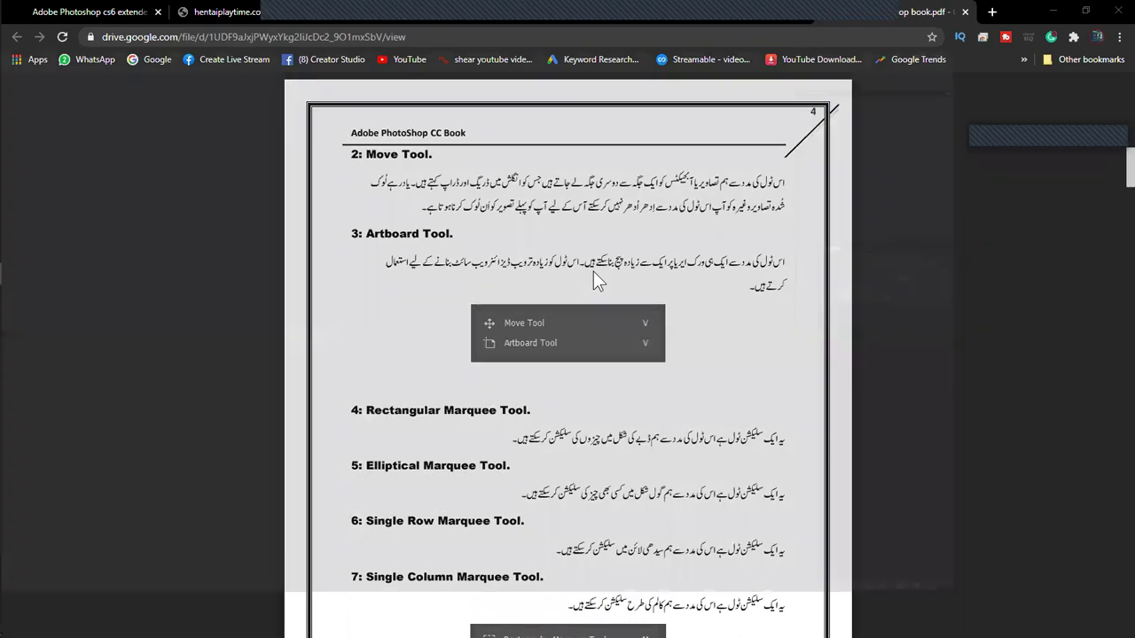
pyautogui.hotkey('alt', 'Tab')
pyautogui.hotkey('alt', 'Tab')
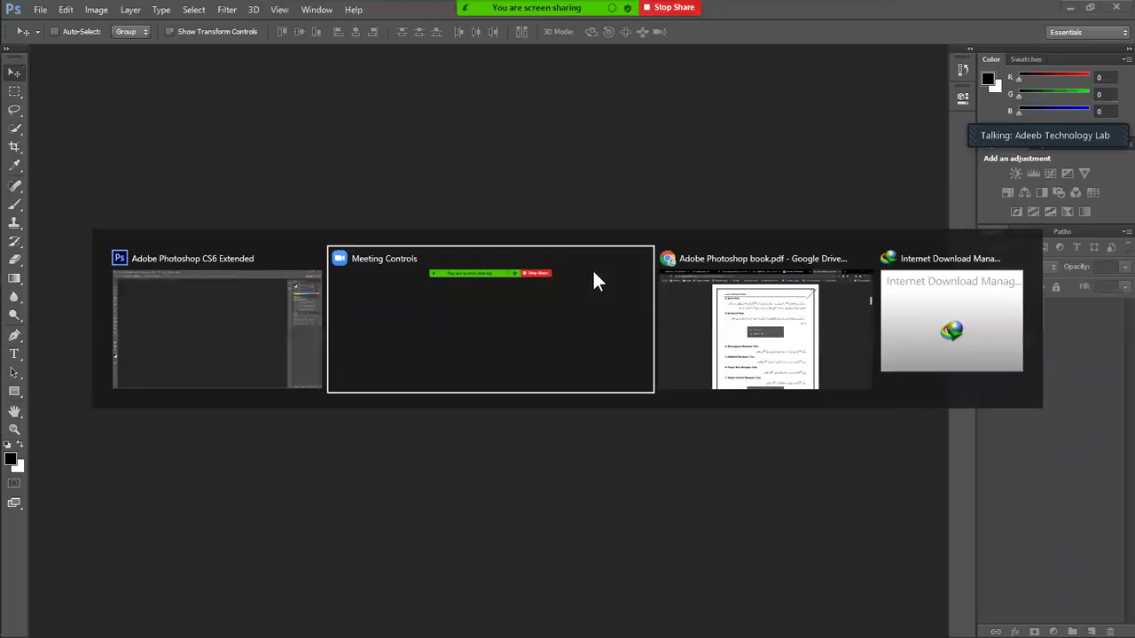
pyautogui.hotkey('alt', 'Tab')
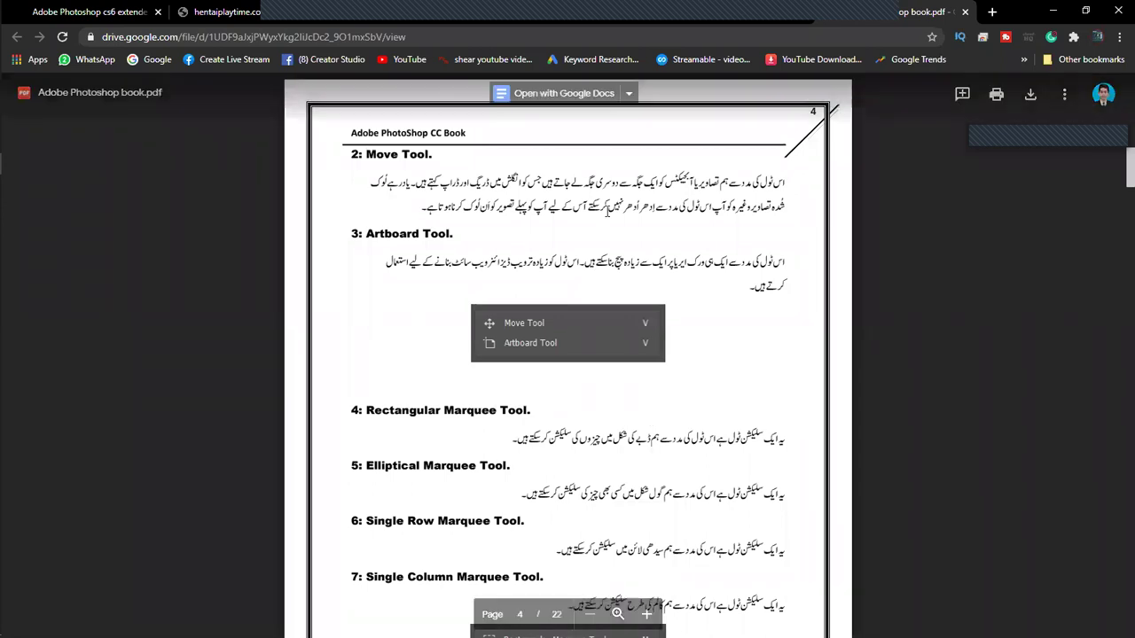
# Step: Scroll the tool pages once more, then switch to the Photoshop workspace
pyautogui.scroll(-8, 609, 220)
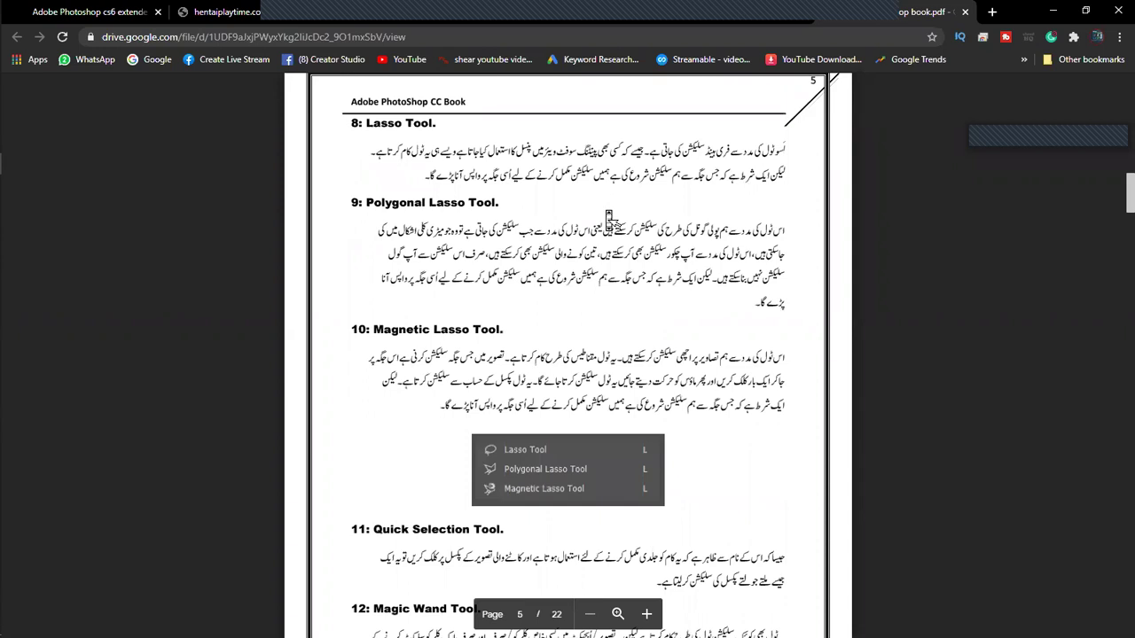
pyautogui.scroll(12, 609, 220)
pyautogui.scroll(10, 1011, 113)
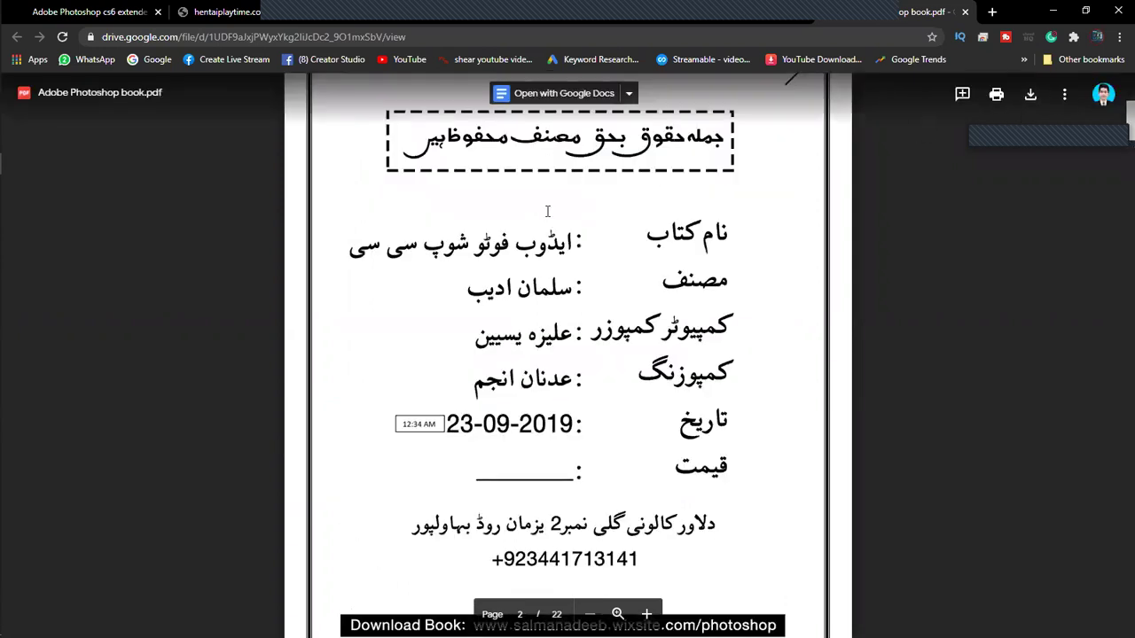
pyautogui.scroll(8, 550, 220)
pyautogui.scroll(-20, 550, 220)
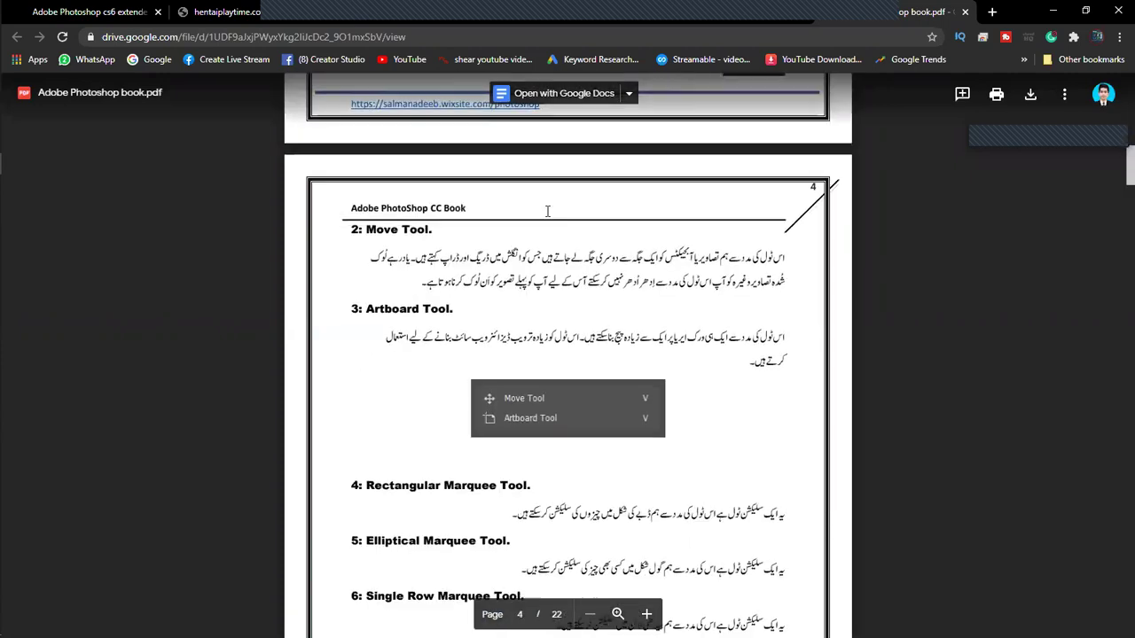
pyautogui.hotkey('alt', 'Tab')
pyautogui.hotkey('alt', 'Tab')
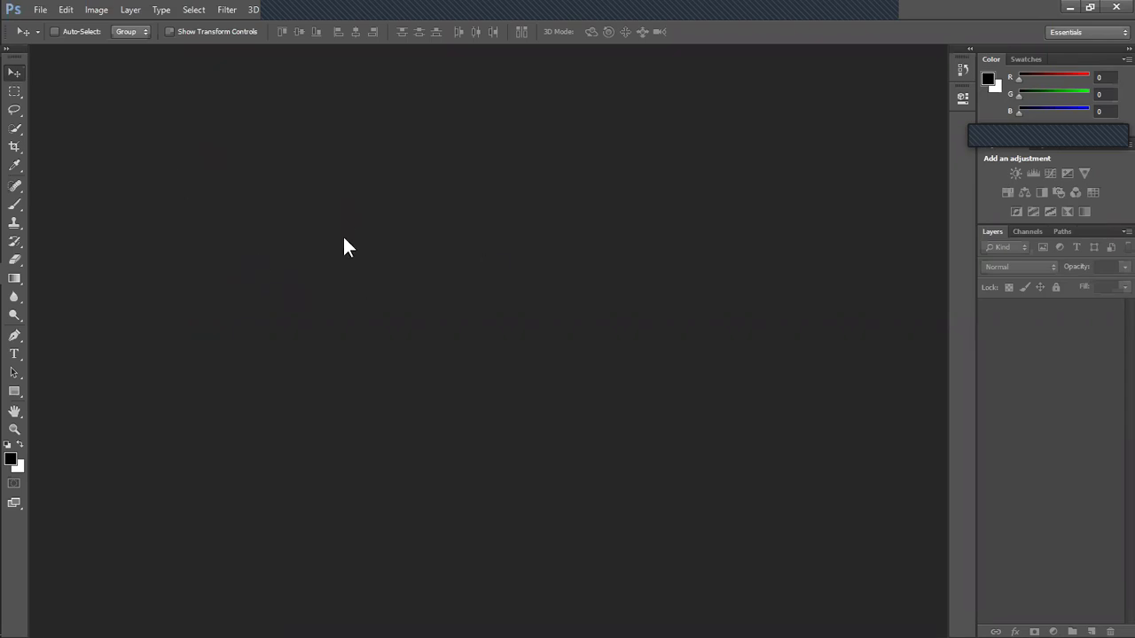
# Step: Open Photoshop's File menu to reach the New document command
pyautogui.click(43, 10)
pyautogui.click(40, 12)
pyautogui.click(40, 11)
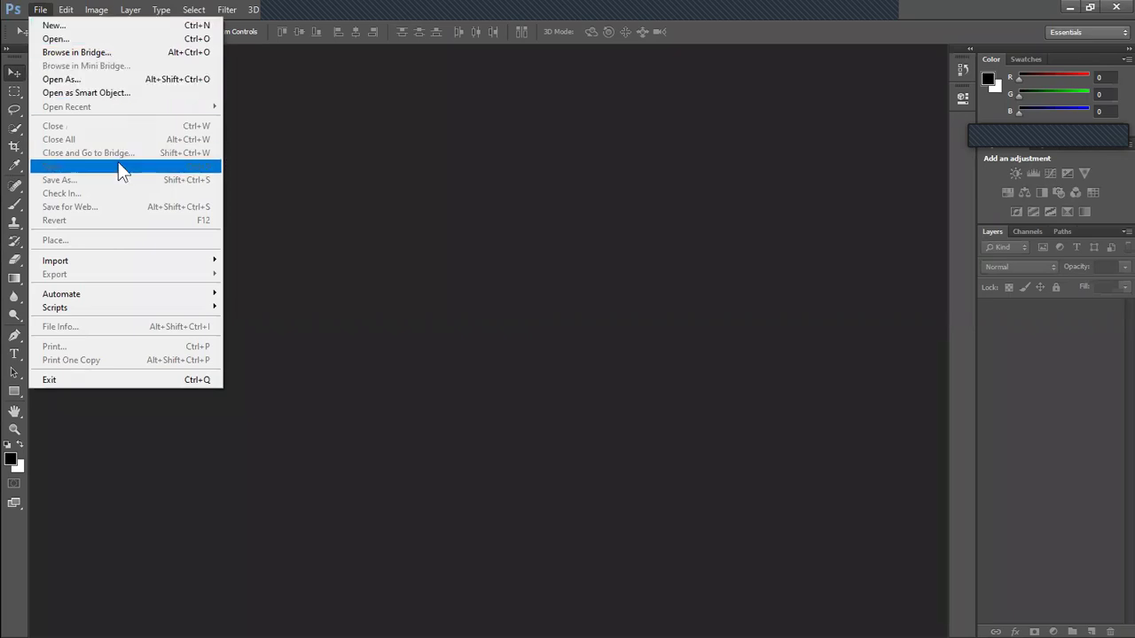
# Step: Start a new document and replace the default name Untitled-1 with 'test'
pyautogui.click(108, 26)
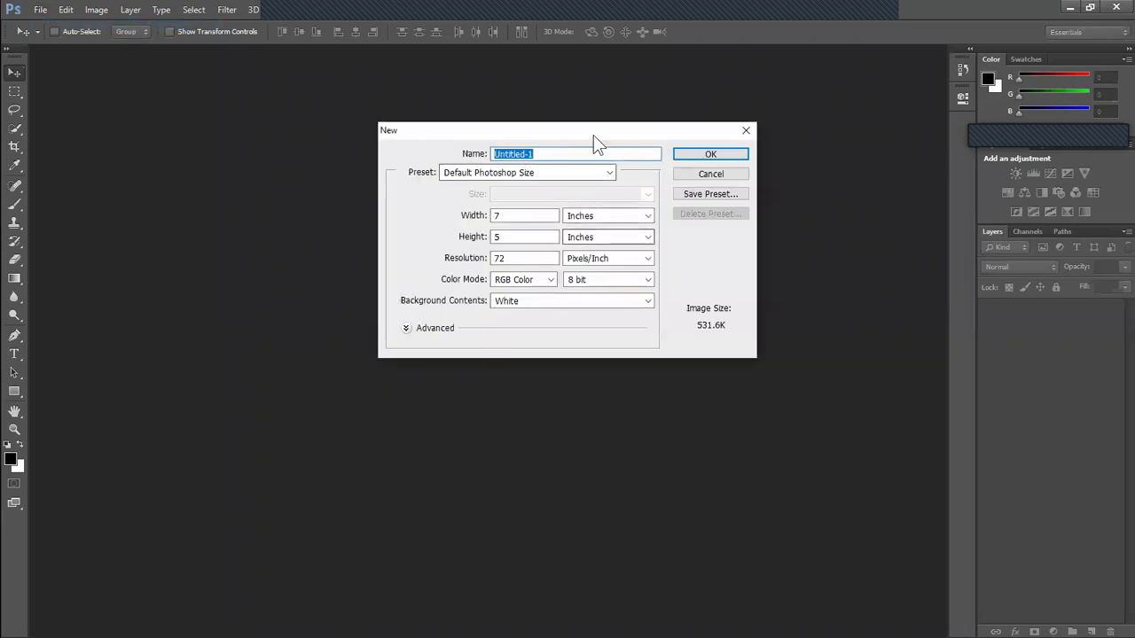
pyautogui.moveTo(593, 135); pyautogui.dragTo(504, 196)
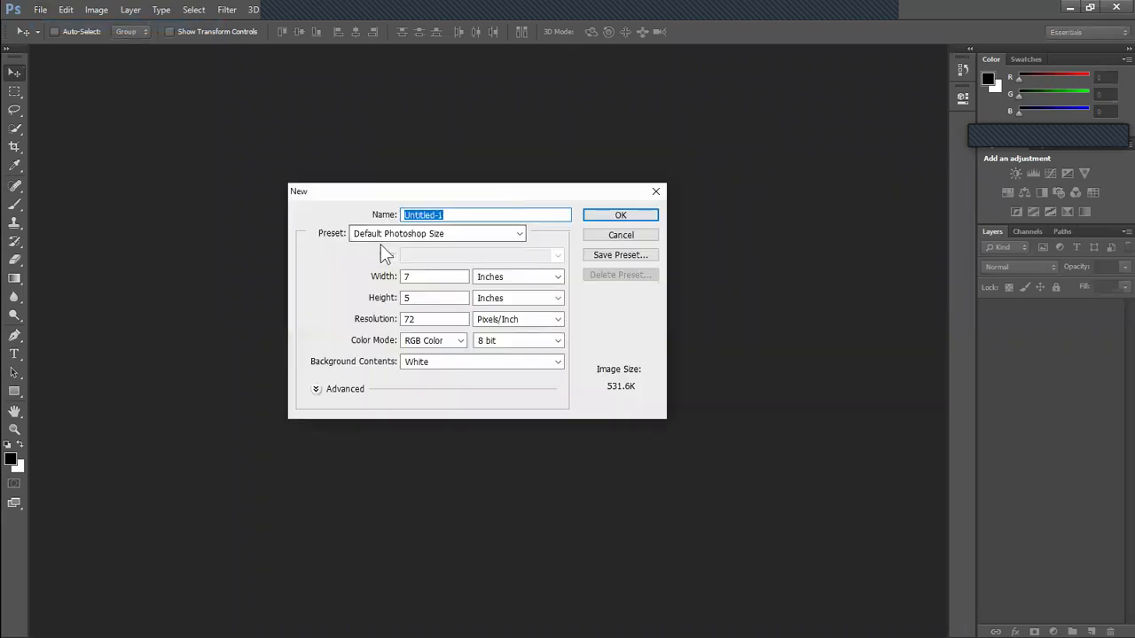
pyautogui.click(482, 213)
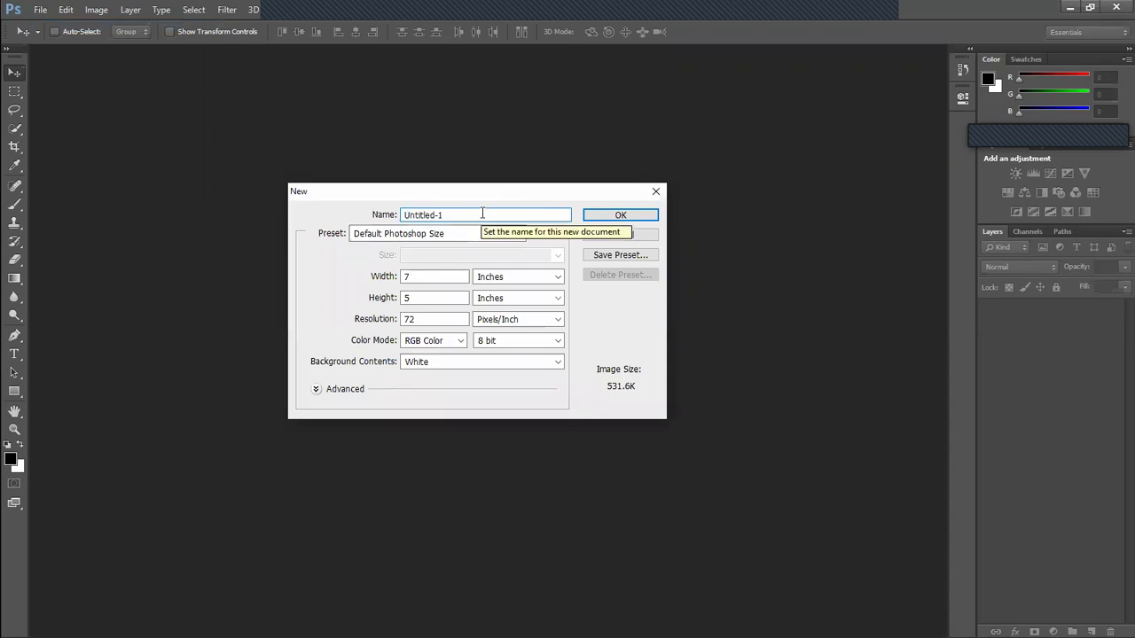
pyautogui.moveTo(467, 213); pyautogui.dragTo(386, 218)
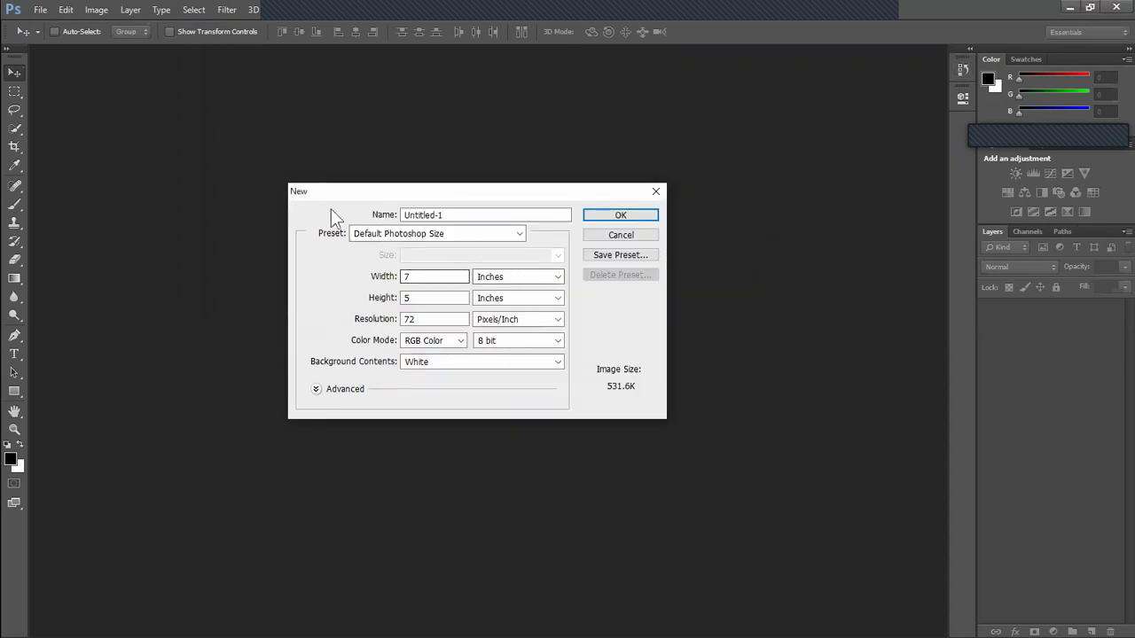
pyautogui.press('Tab')
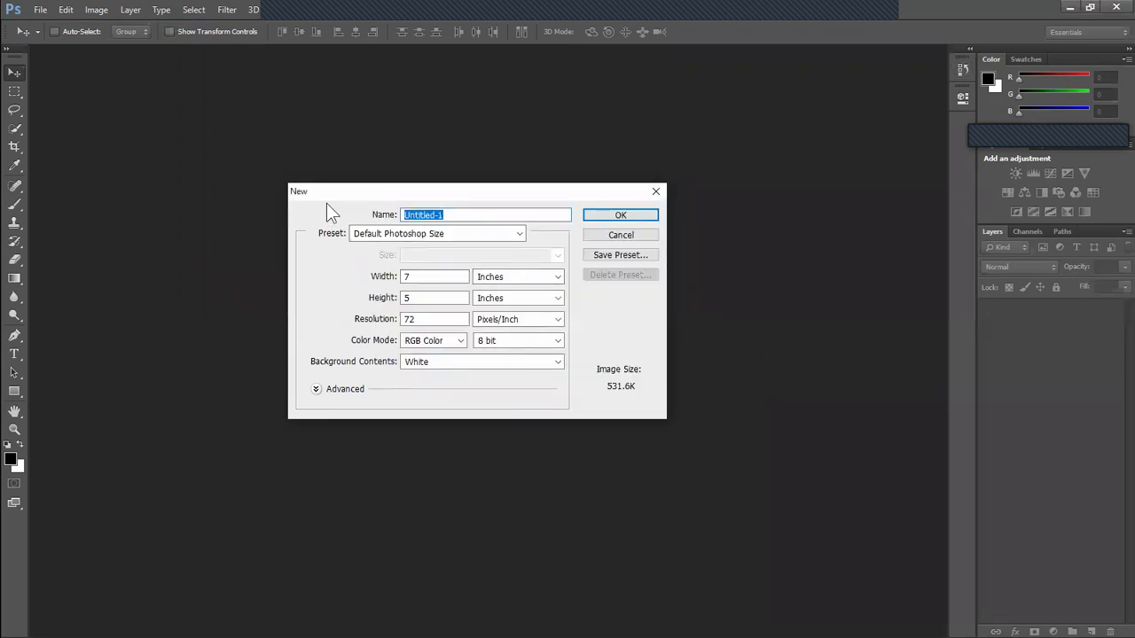
pyautogui.click(462, 213)
pyautogui.doubleClick(437, 214)
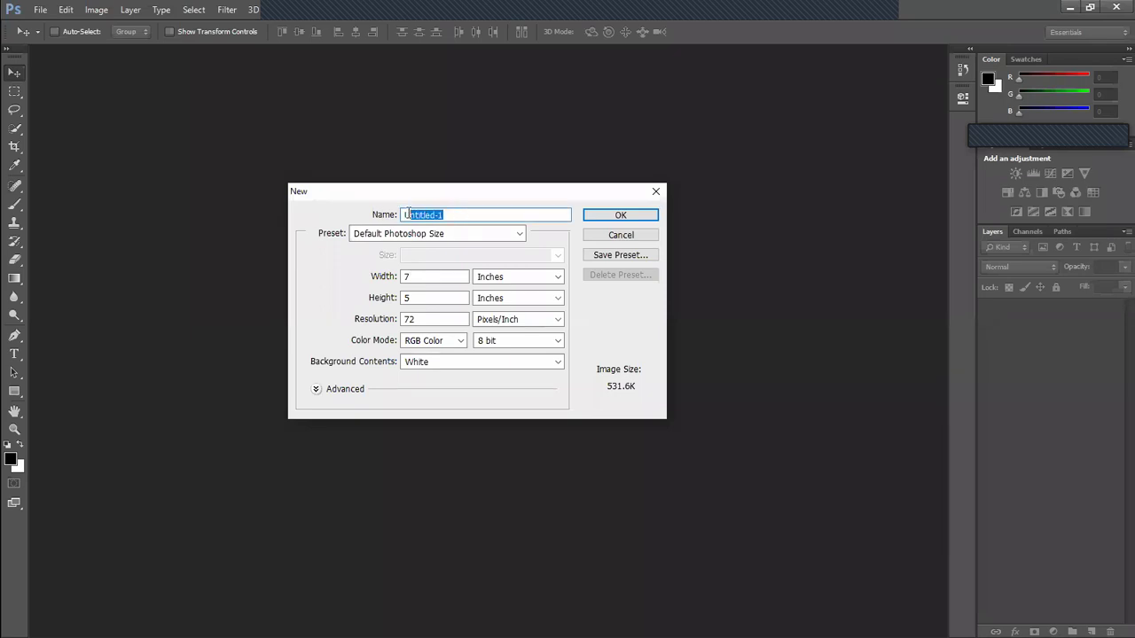
pyautogui.click(461, 214)
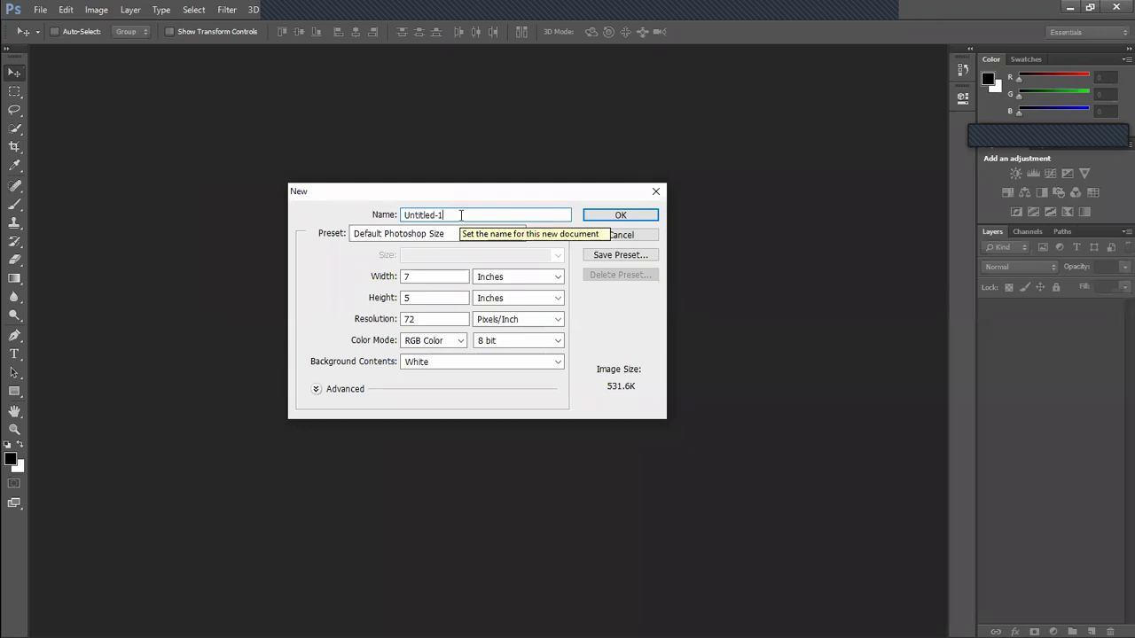
pyautogui.moveTo(440, 215); pyautogui.dragTo(383, 213)
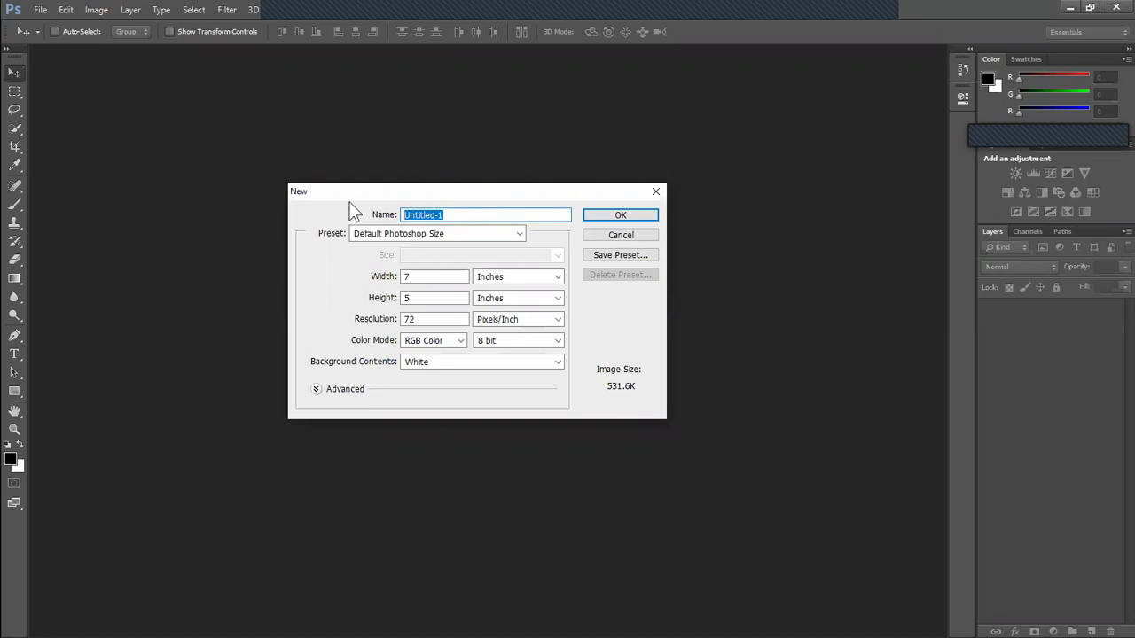
pyautogui.write('test')
# Step: Set the document width and height to 512 × 512 pixels
pyautogui.click(473, 234)
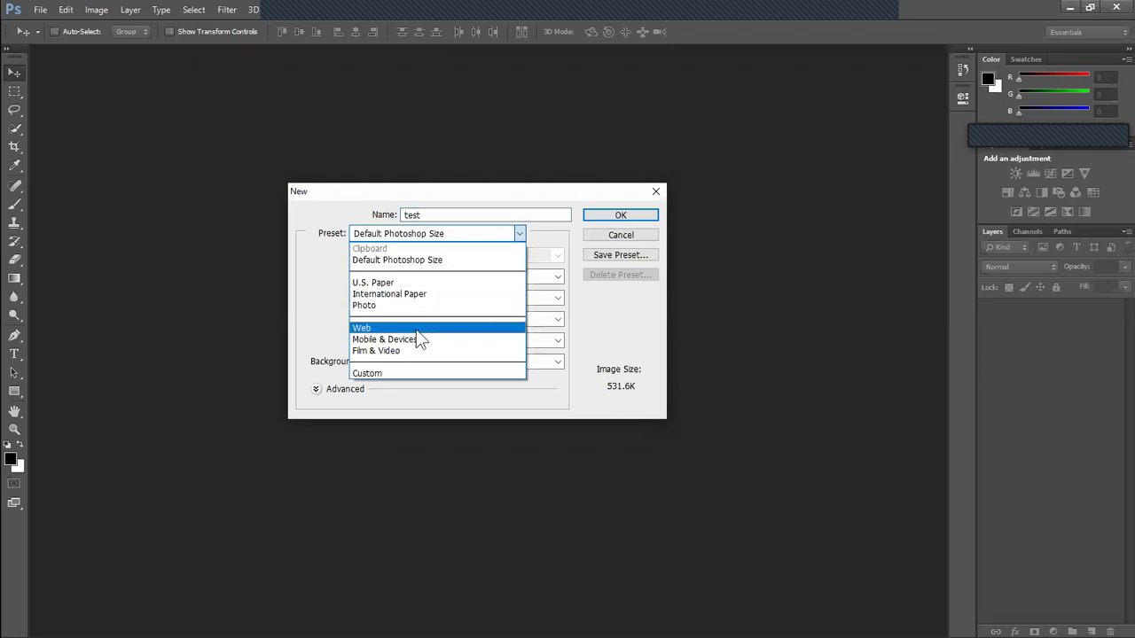
pyautogui.click(332, 279)
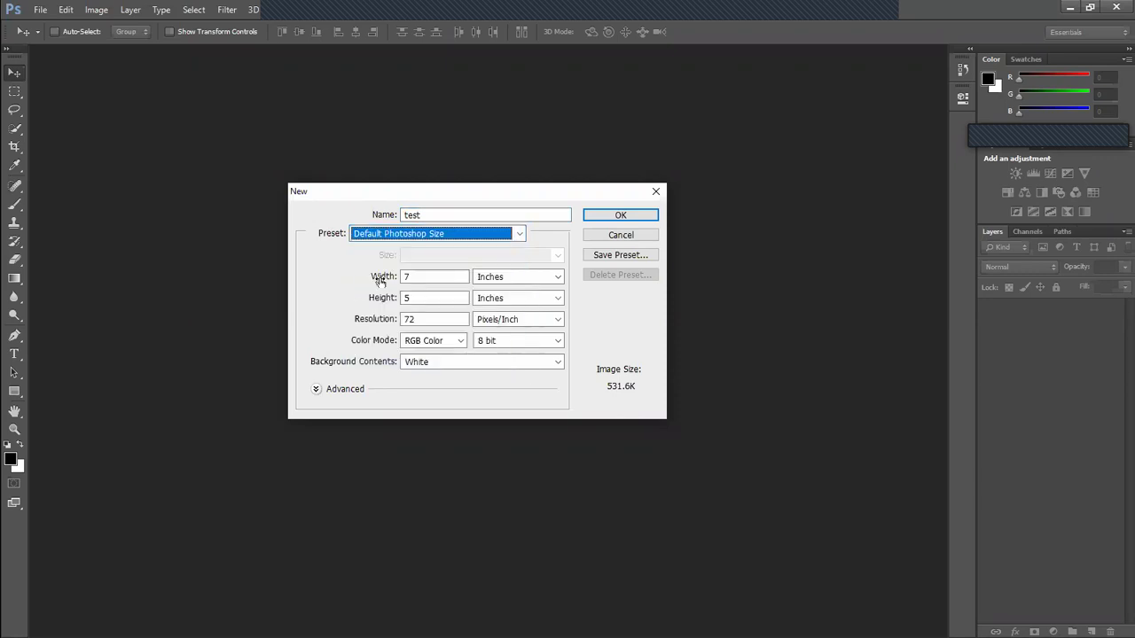
pyautogui.doubleClick(424, 277)
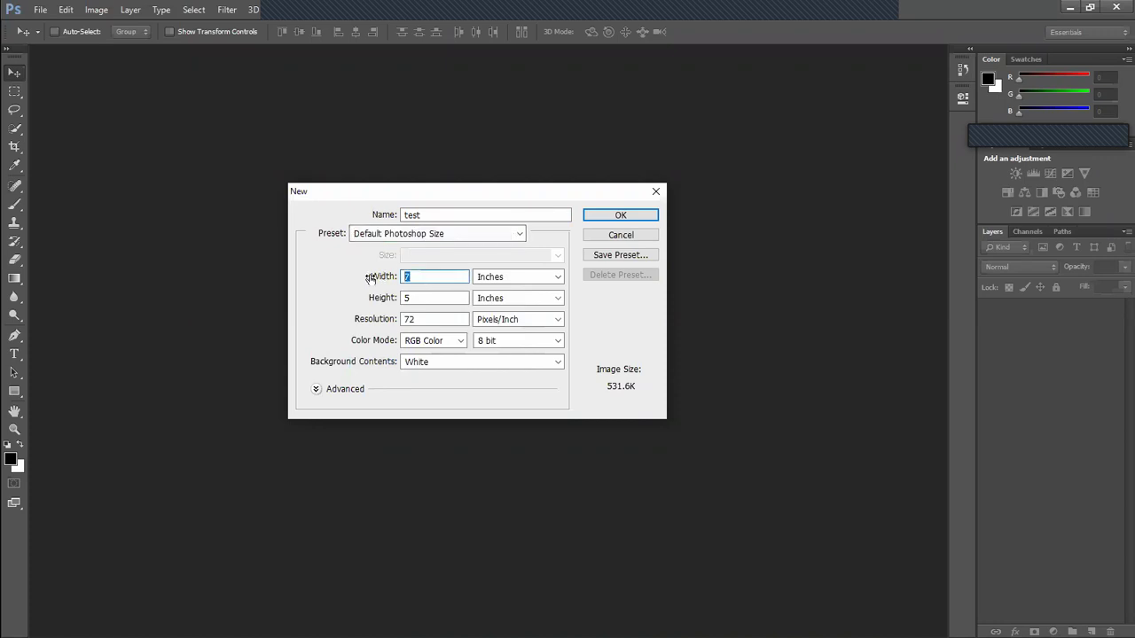
pyautogui.click(535, 278)
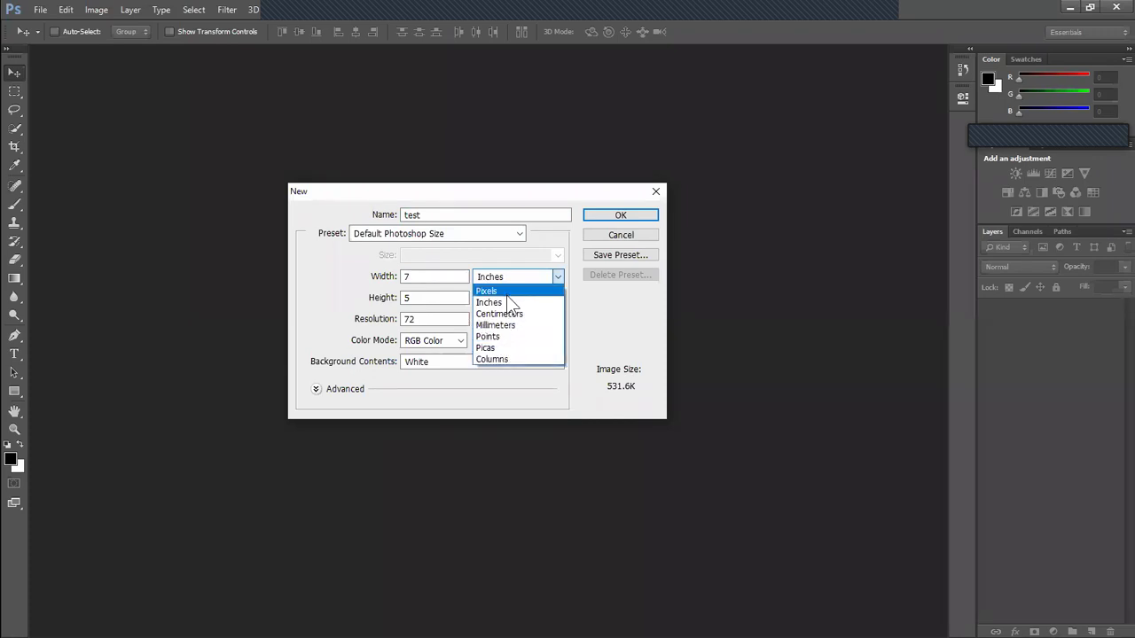
pyautogui.click(504, 290)
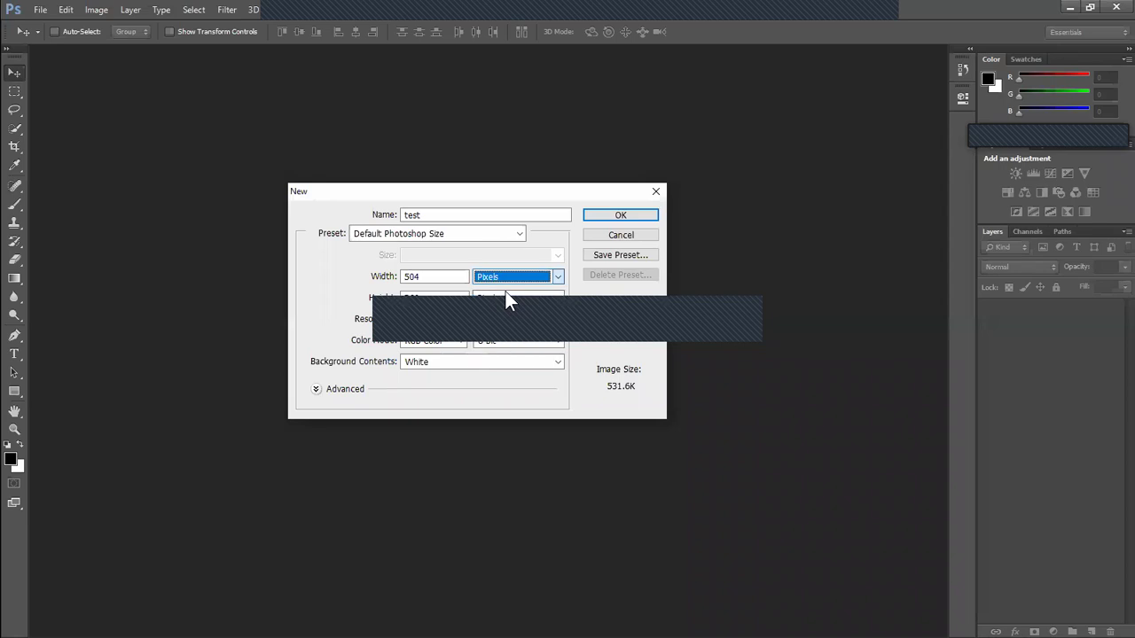
pyautogui.click(439, 277)
pyautogui.moveTo(439, 277); pyautogui.dragTo(366, 280)
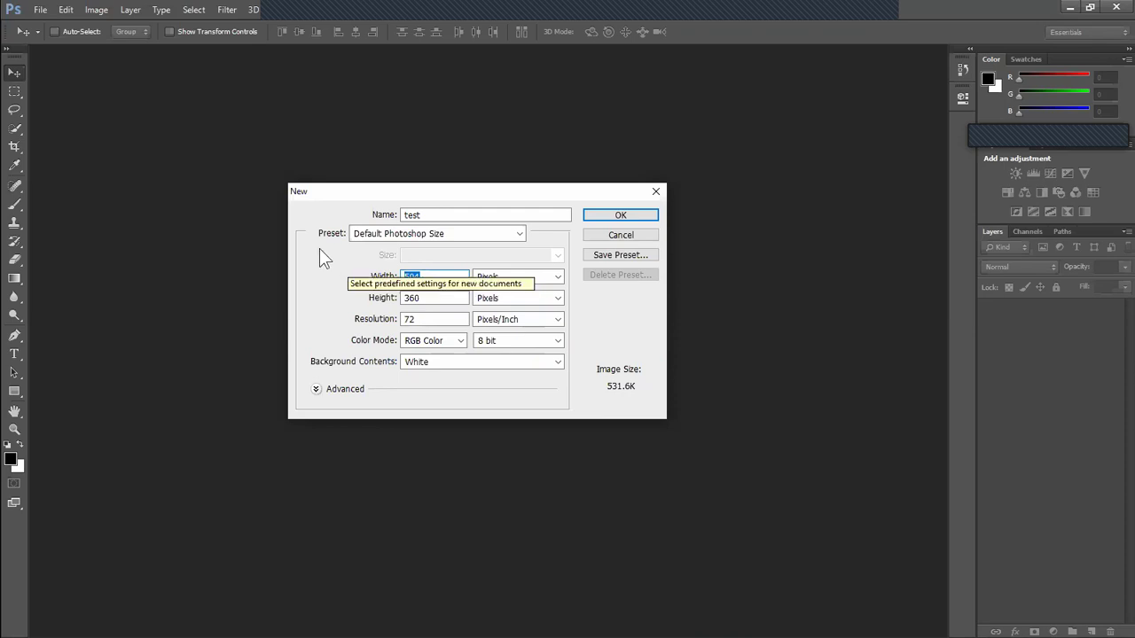
pyautogui.write('512')
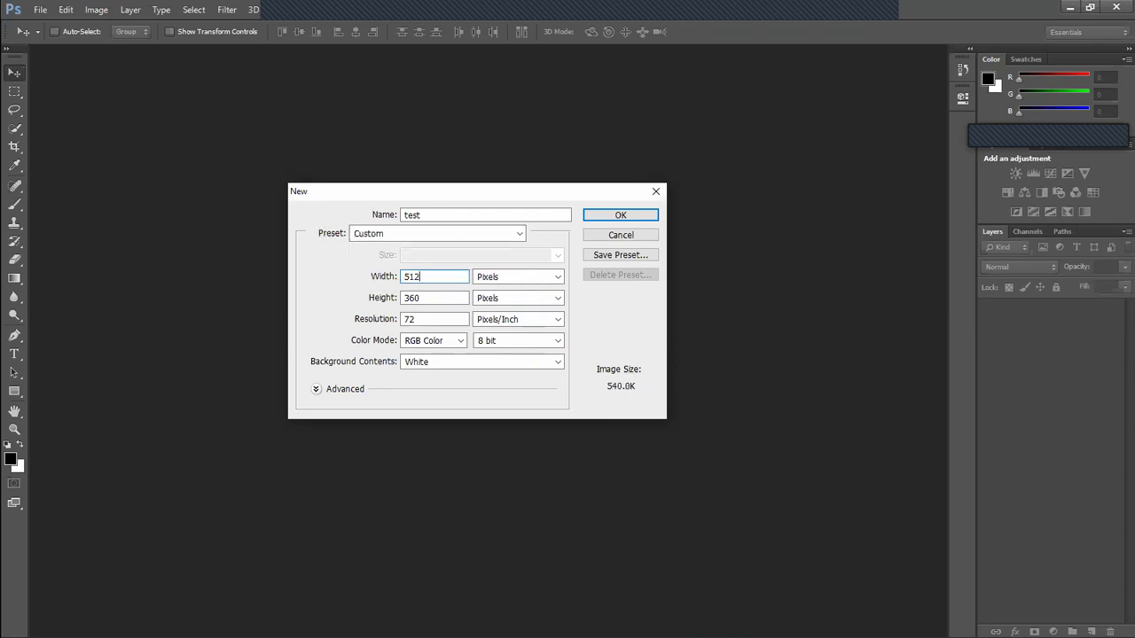
pyautogui.press('Tab')
pyautogui.write('512')
# Step: Set resolution to 72 pixels/inch and double-check the 512 × 512 values
pyautogui.click(441, 320)
pyautogui.moveTo(426, 320); pyautogui.dragTo(405, 320)
pyautogui.write('72')
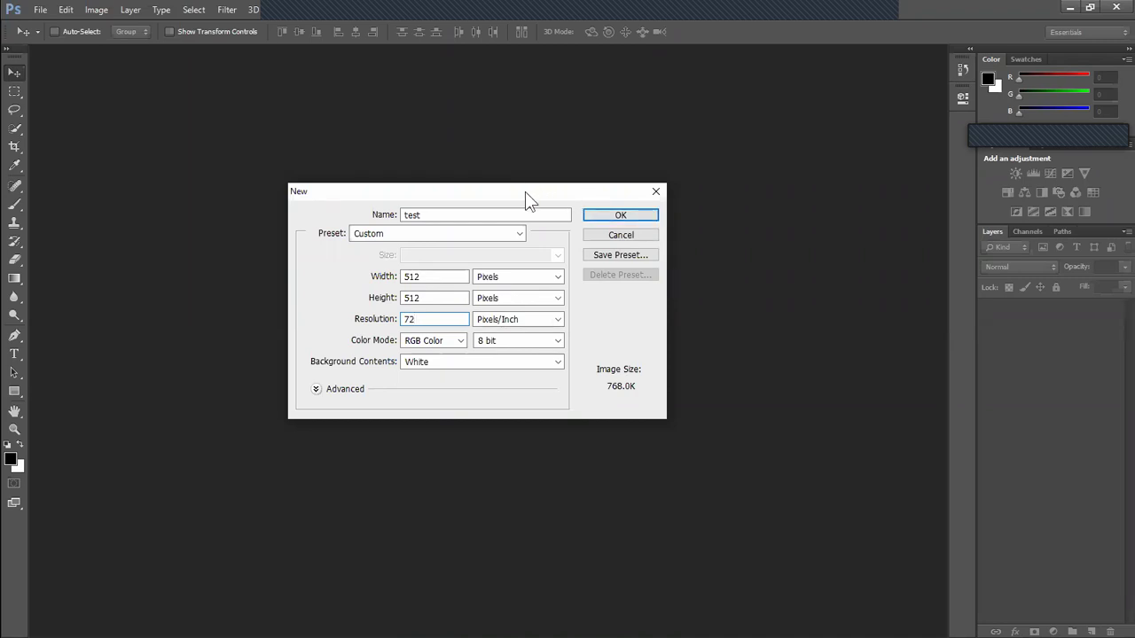
pyautogui.moveTo(525, 191); pyautogui.dragTo(572, 197)
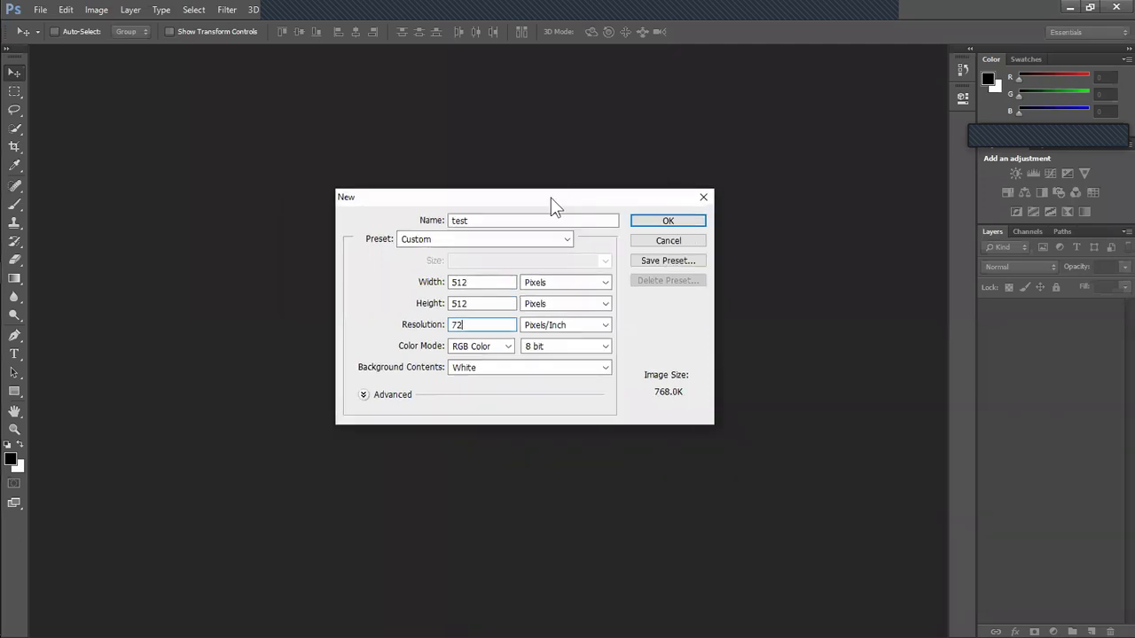
pyautogui.moveTo(551, 198); pyautogui.dragTo(536, 208)
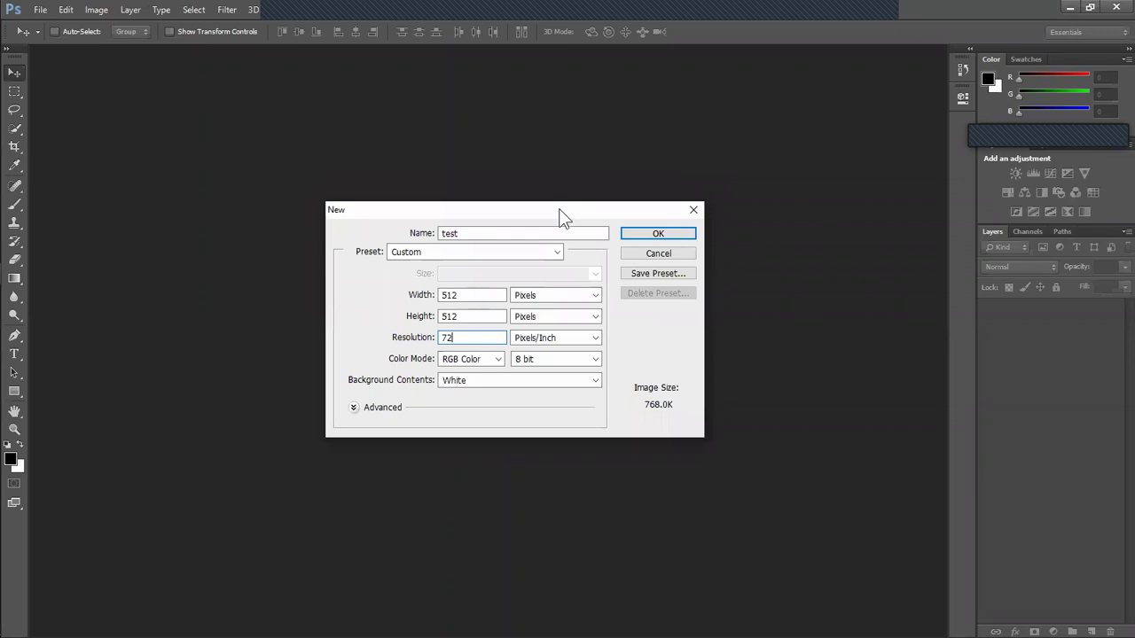
pyautogui.doubleClick(462, 293)
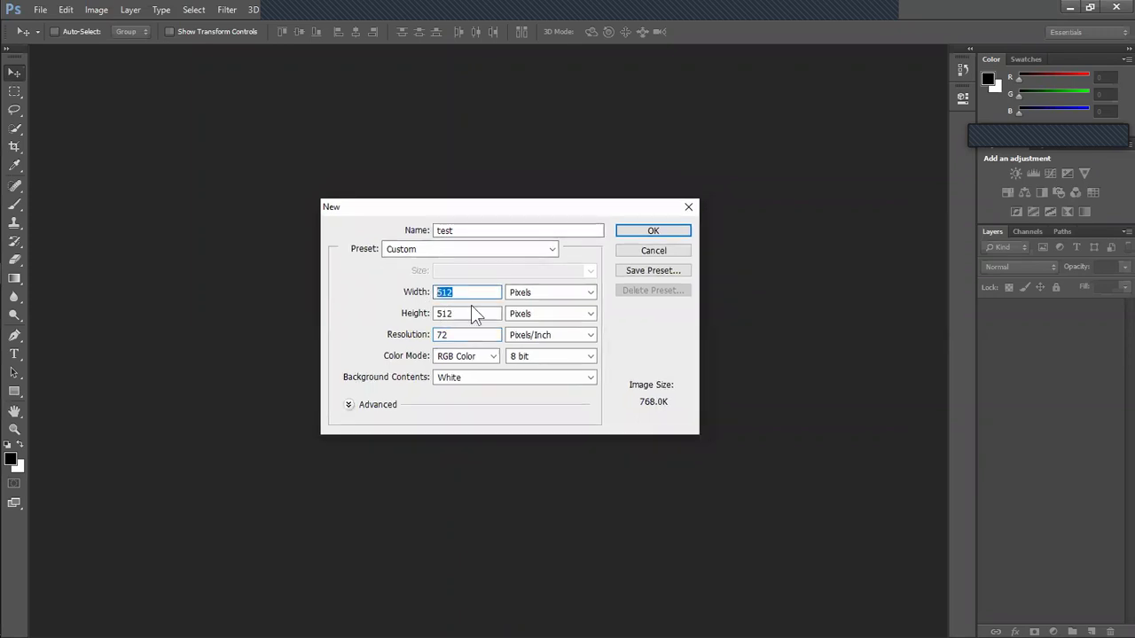
pyautogui.doubleClick(456, 313)
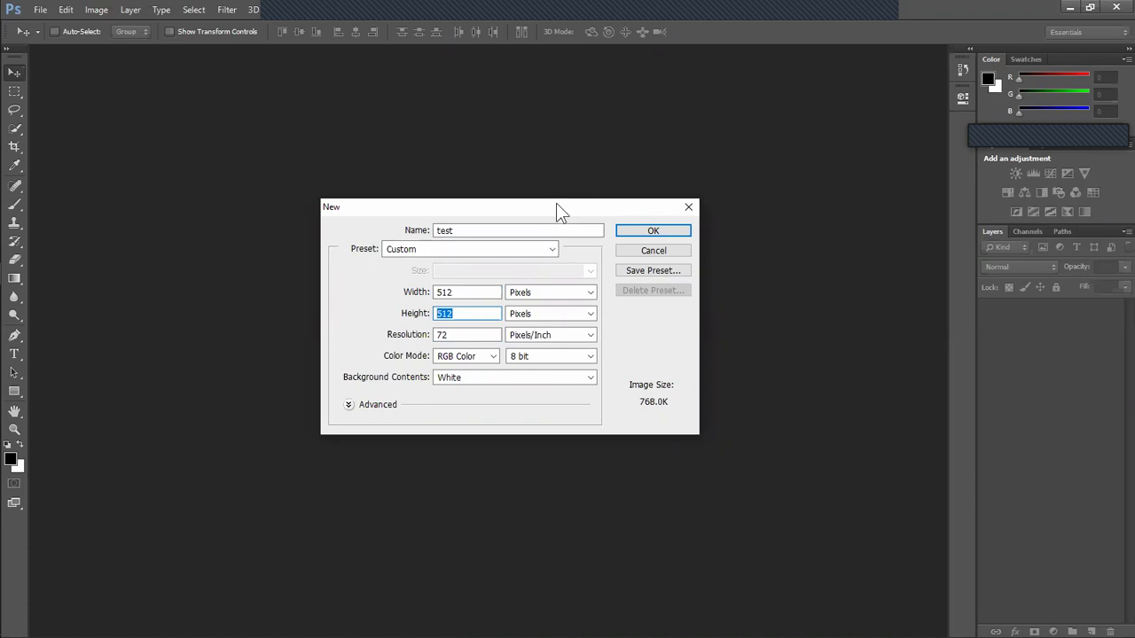
pyautogui.moveTo(557, 204); pyautogui.dragTo(563, 207)
pyautogui.doubleClick(463, 338)
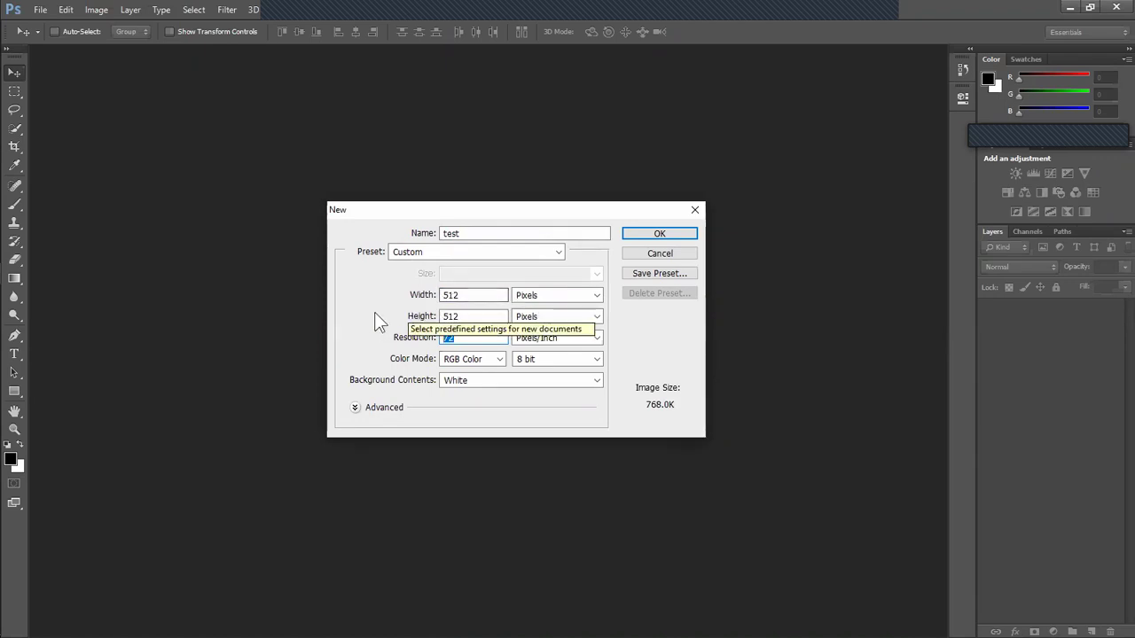
pyautogui.click(476, 338)
pyautogui.doubleClick(476, 338)
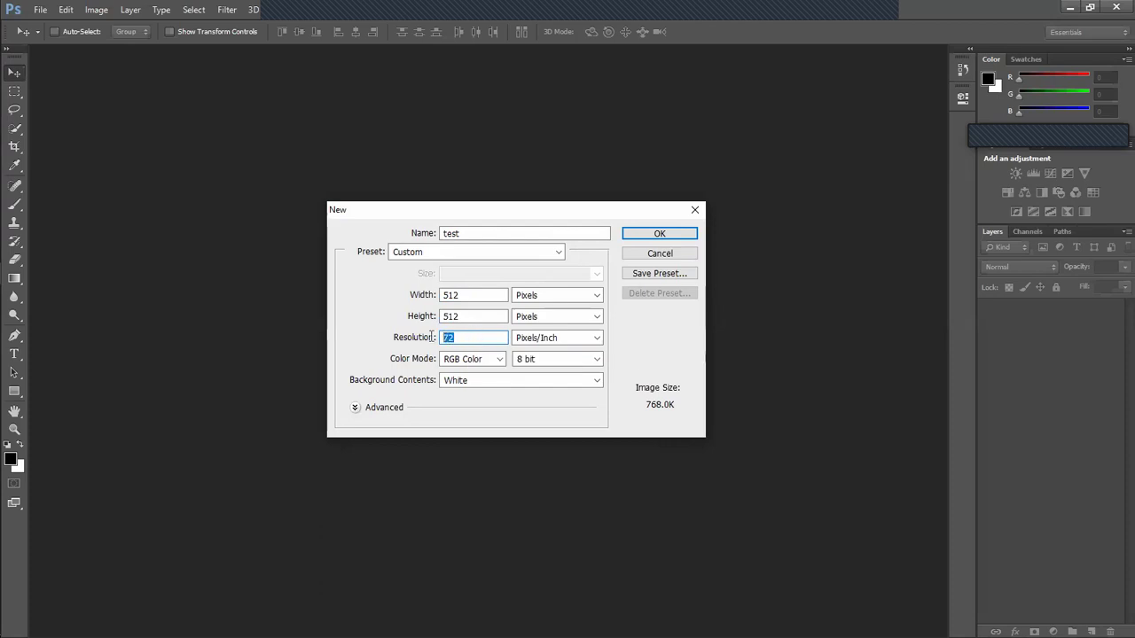
pyautogui.write('50')
pyautogui.hotkey('ctrl', 'a')
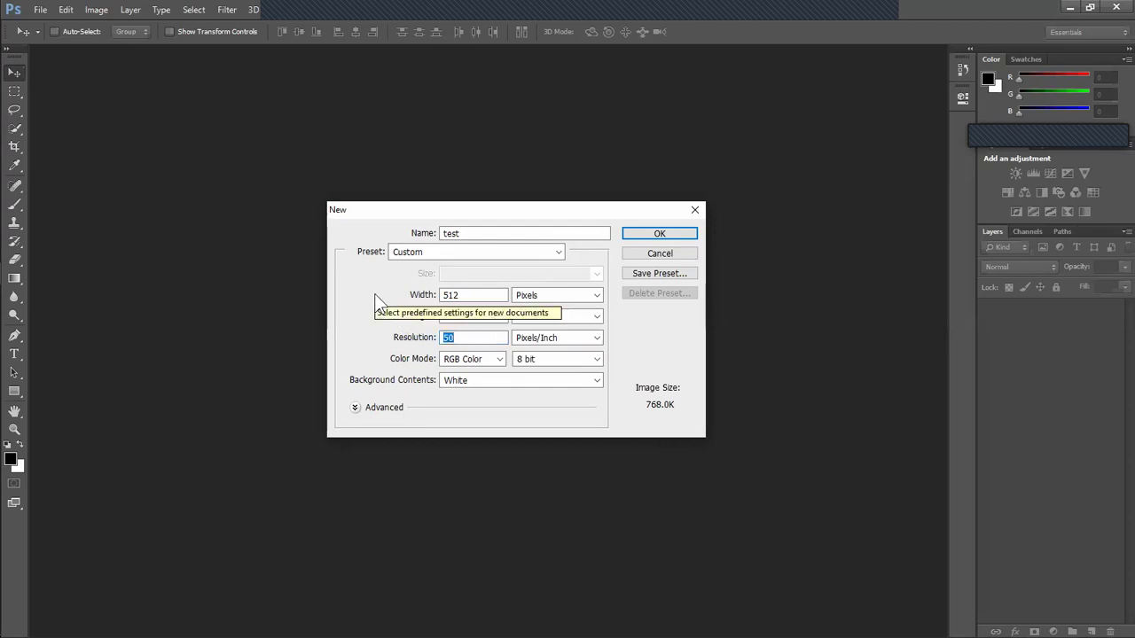
pyautogui.click(472, 338)
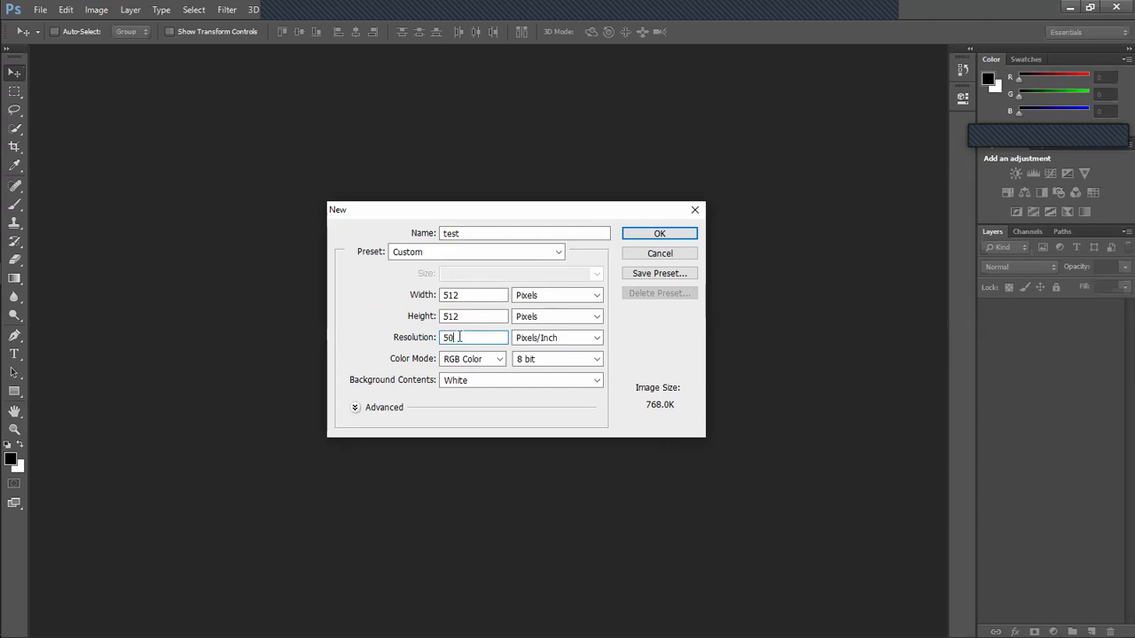
pyautogui.moveTo(460, 338); pyautogui.dragTo(435, 339)
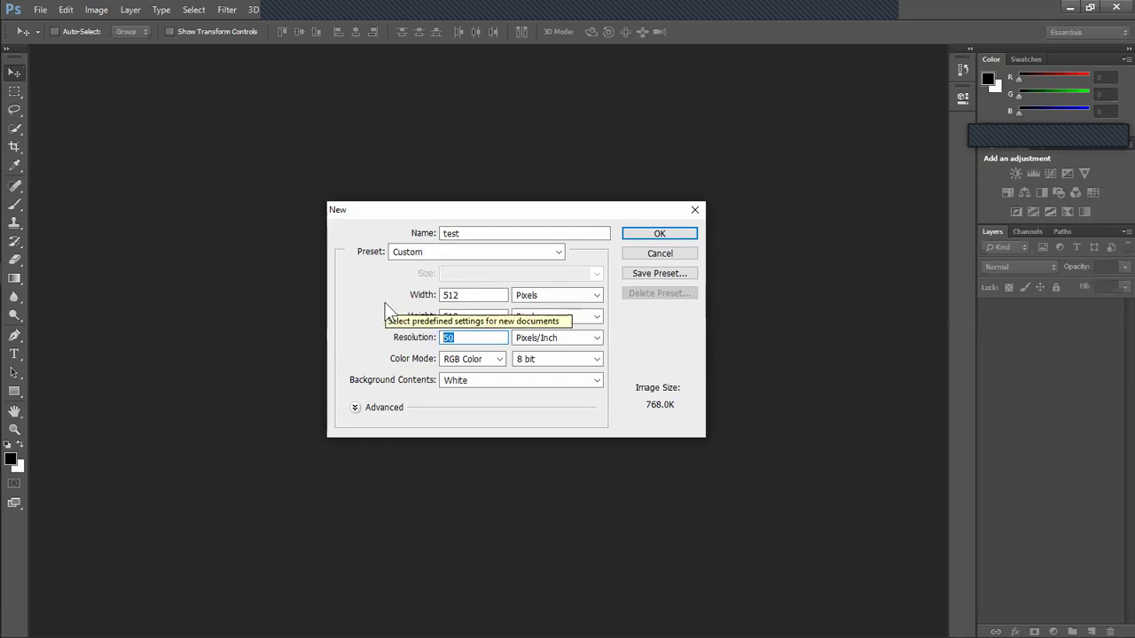
pyautogui.write('72')
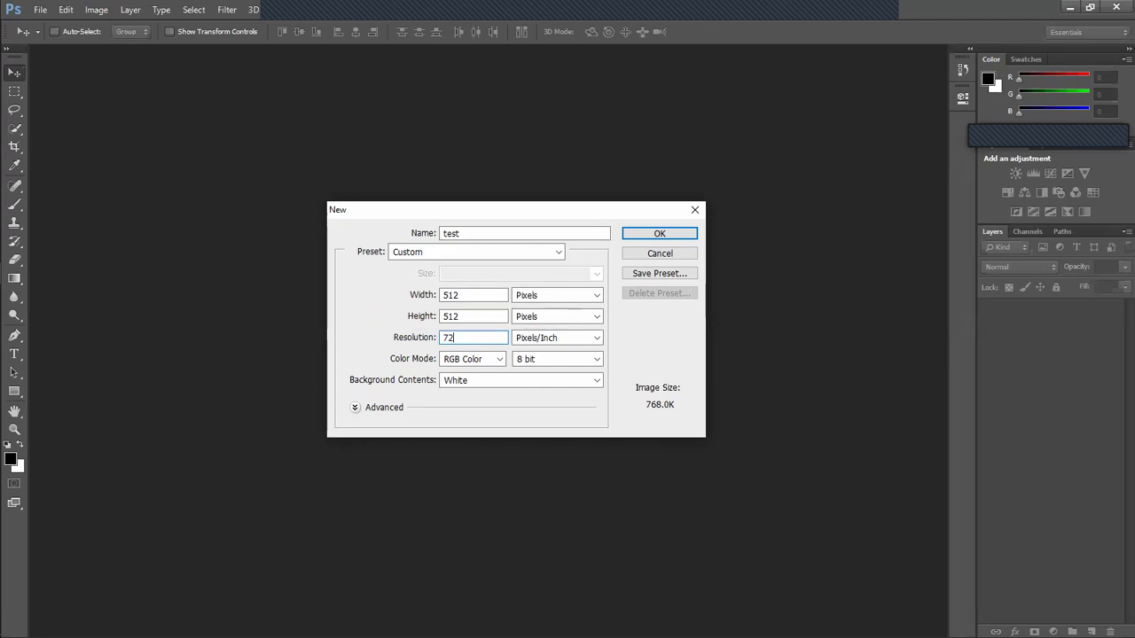
pyautogui.hotkey('ctrl', 'a')
pyautogui.click(462, 338)
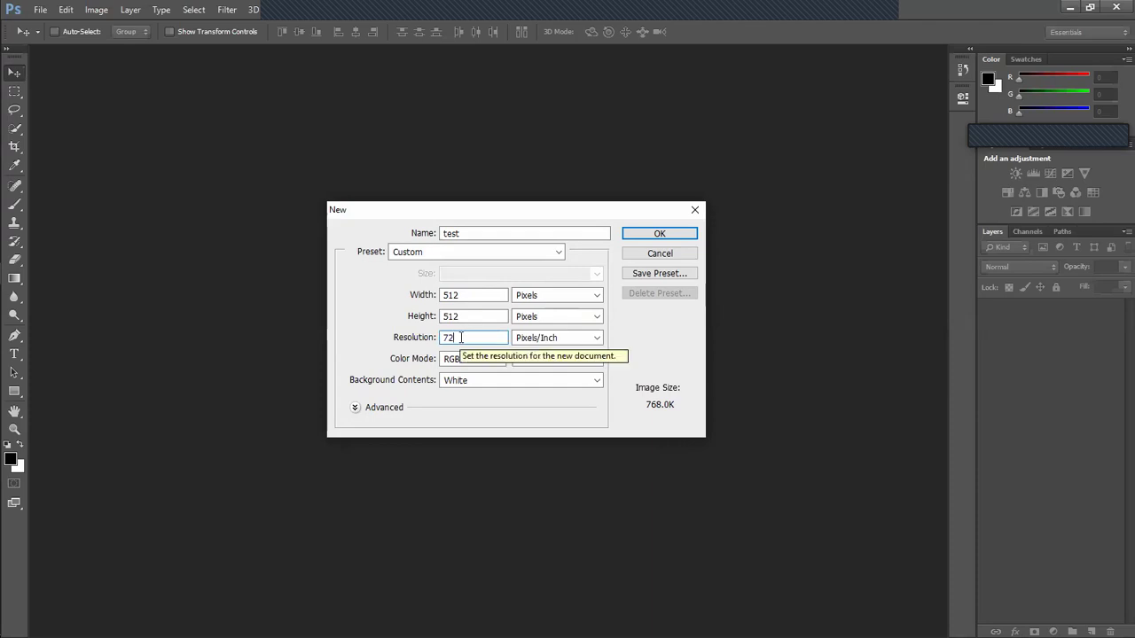
pyautogui.doubleClick(462, 338)
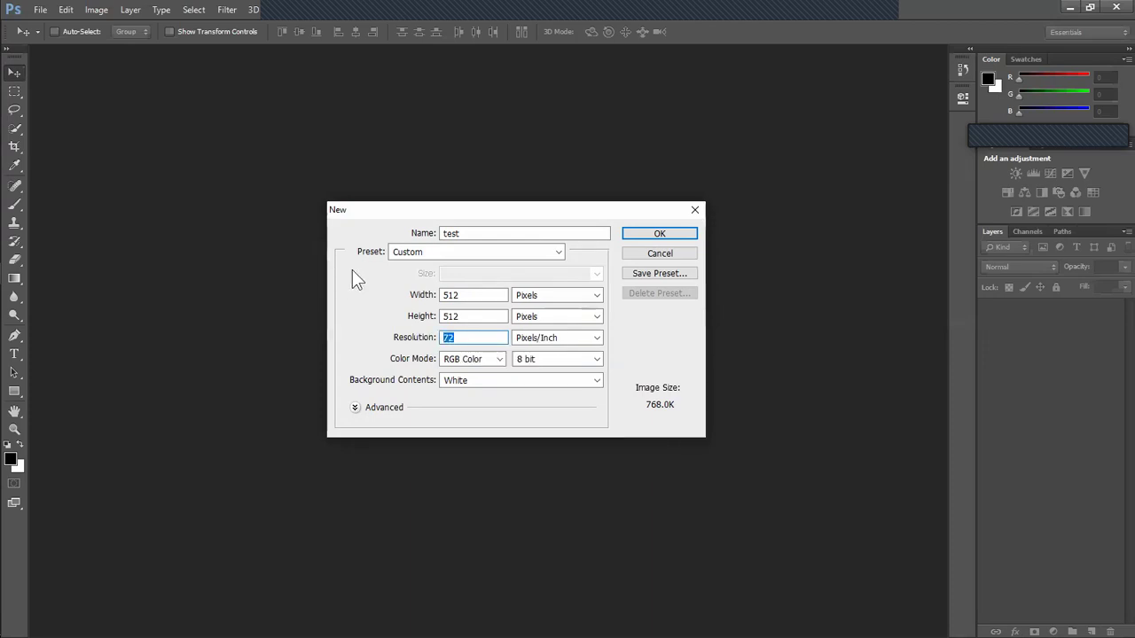
pyautogui.write('300')
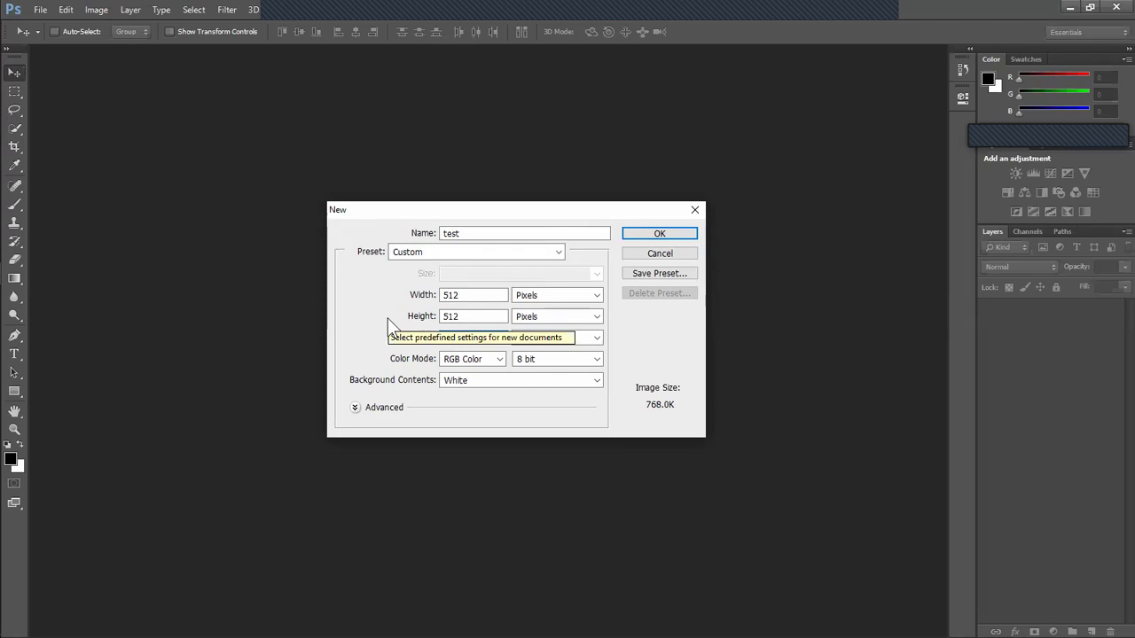
pyautogui.write('72')
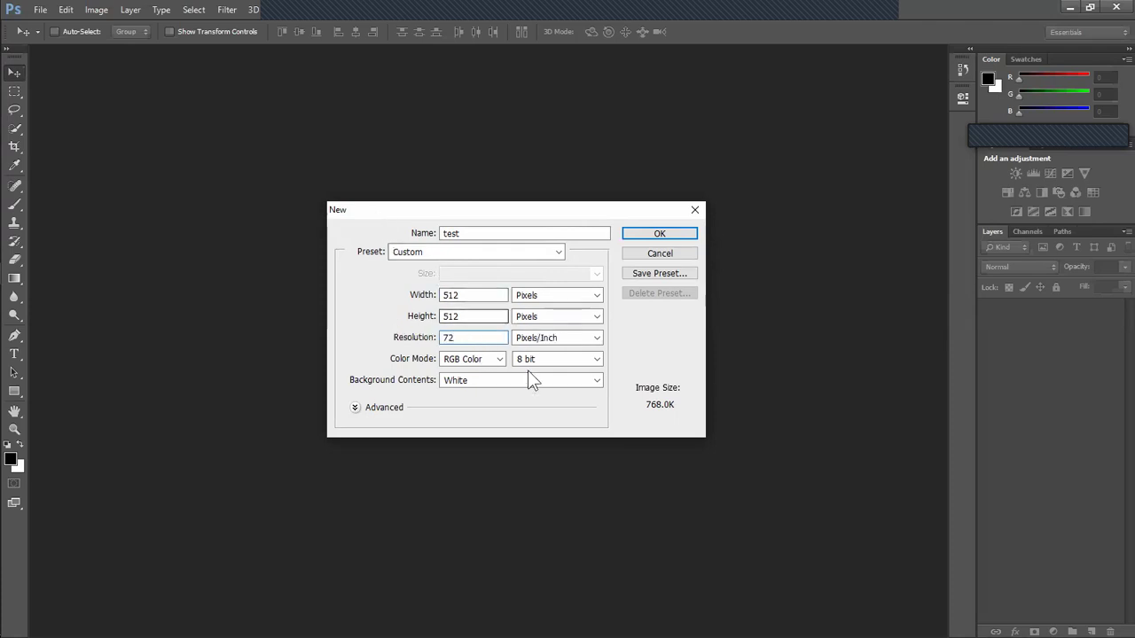
pyautogui.click(501, 359)
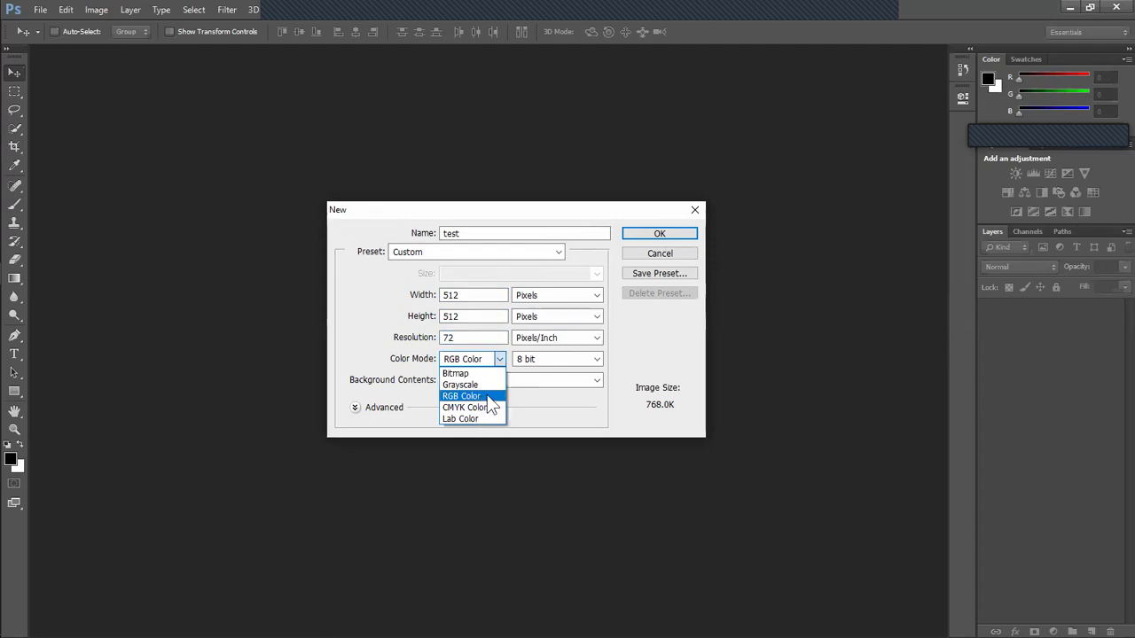
pyautogui.click(488, 396)
pyautogui.click(489, 382)
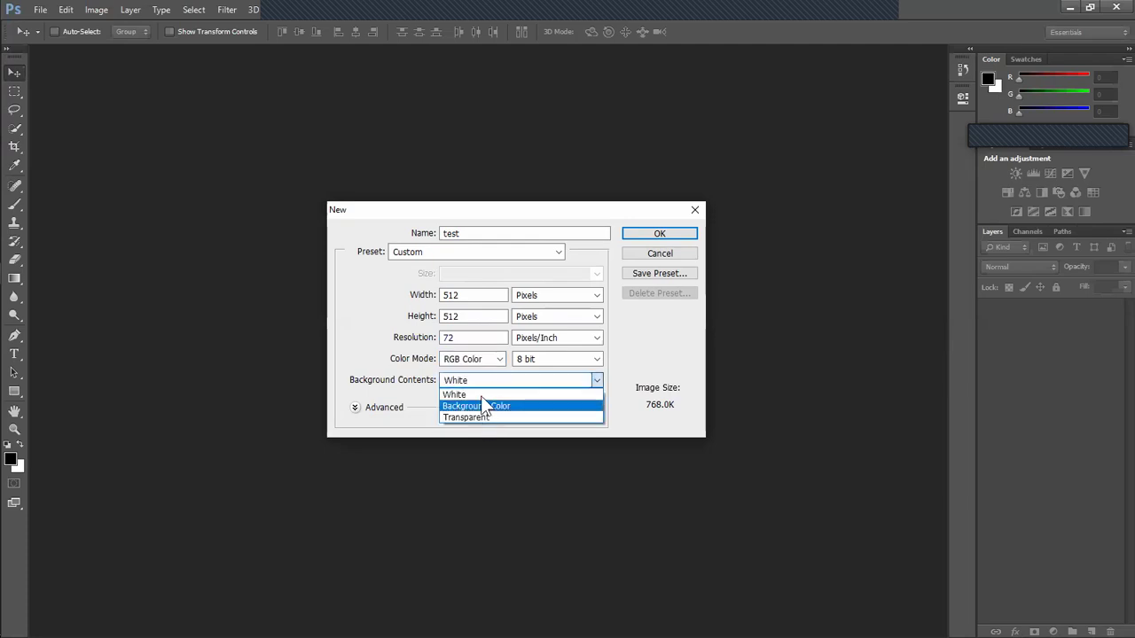
pyautogui.click(636, 407)
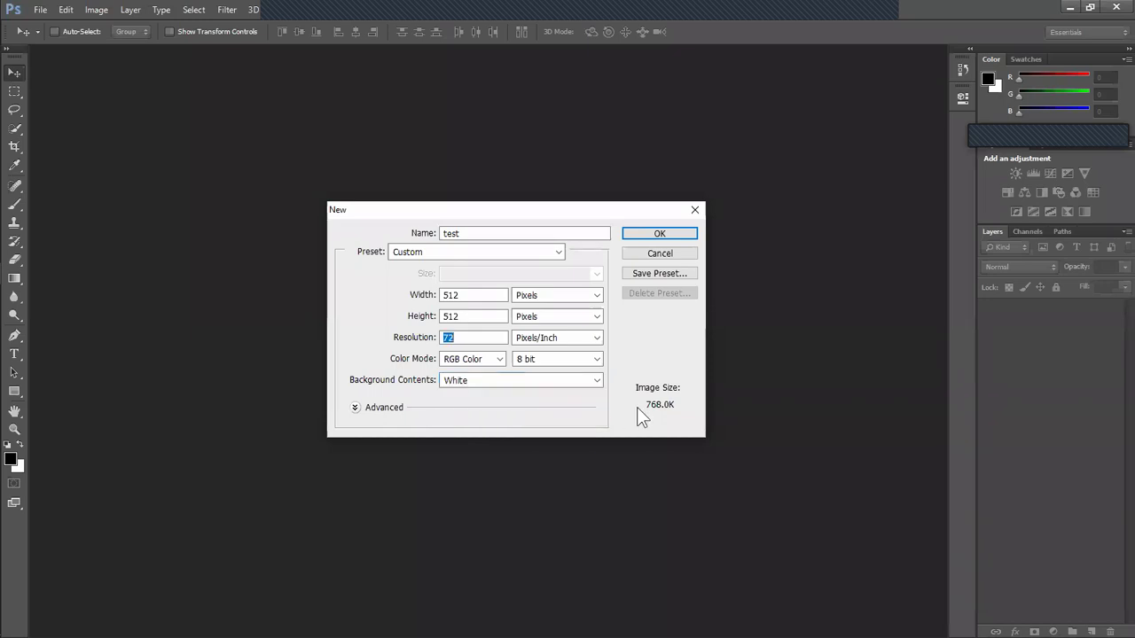
# Step: Confirm the 512 × 512 'test' document and zoom the blank white canvas in and out
pyautogui.click(662, 235)
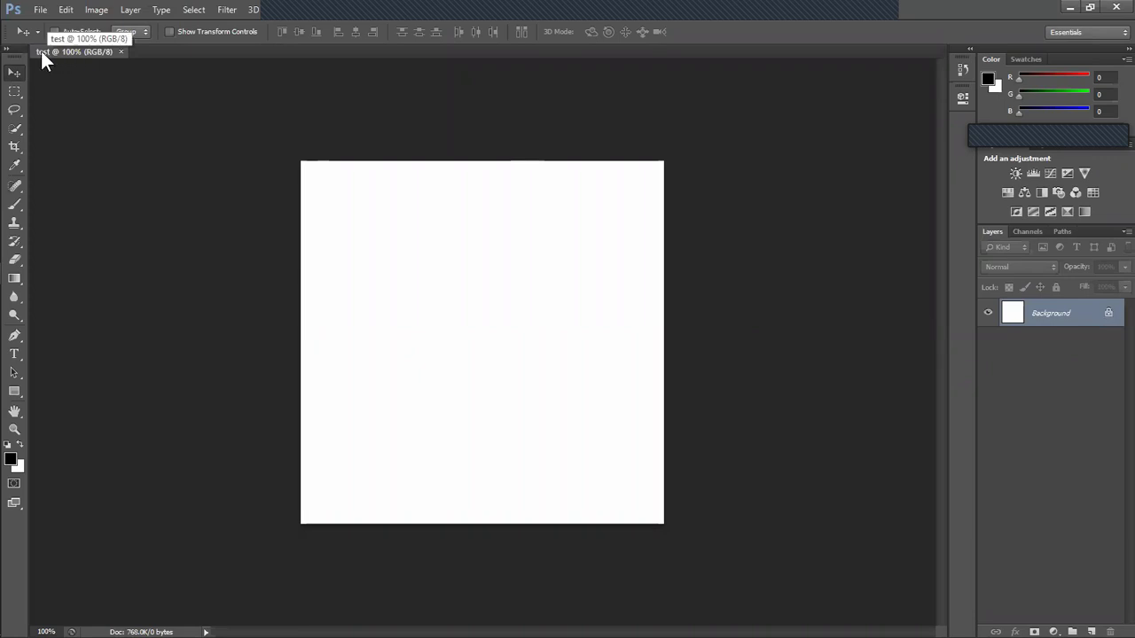
pyautogui.moveTo(75, 52)
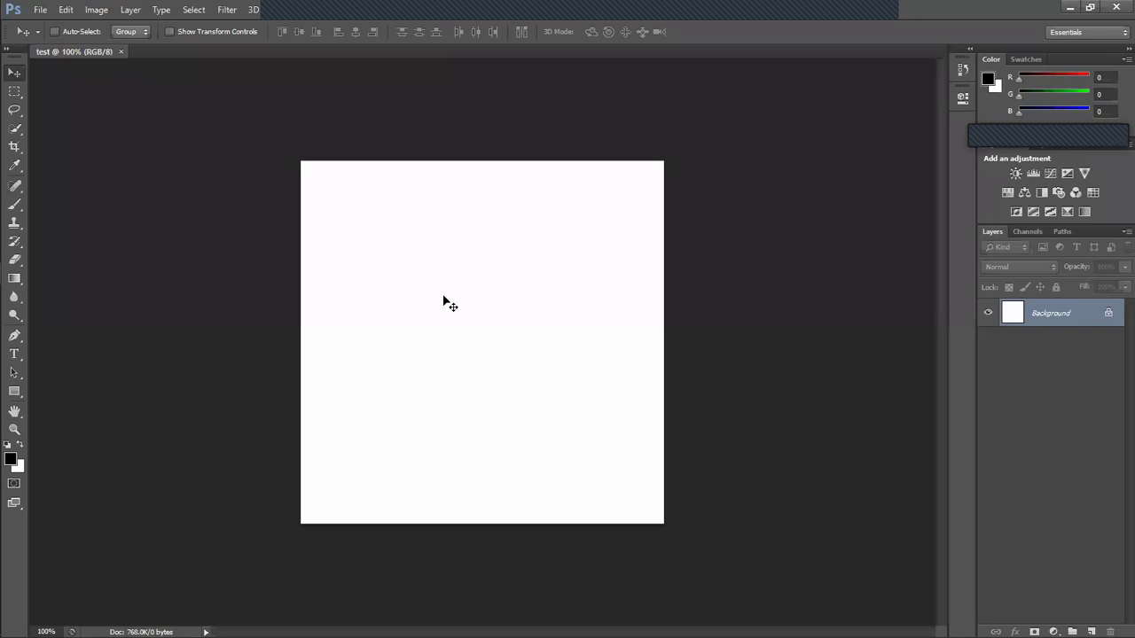
pyautogui.scroll(1, 448, 304)
pyautogui.scroll(2, 448, 305)
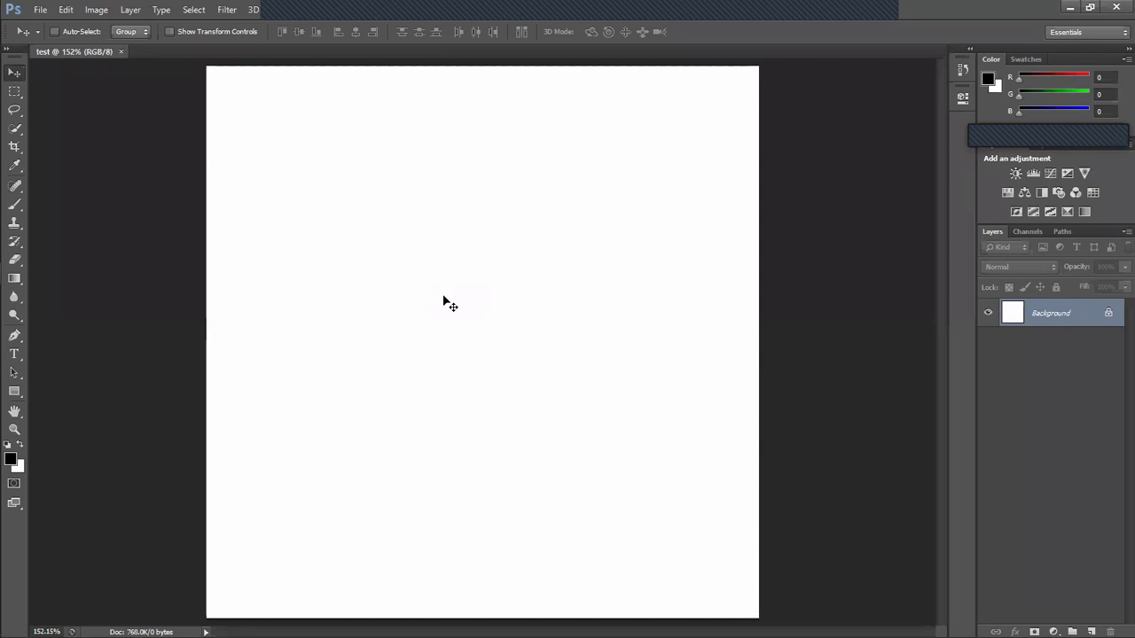
pyautogui.scroll(-2, 448, 305)
pyautogui.scroll(1, 448, 304)
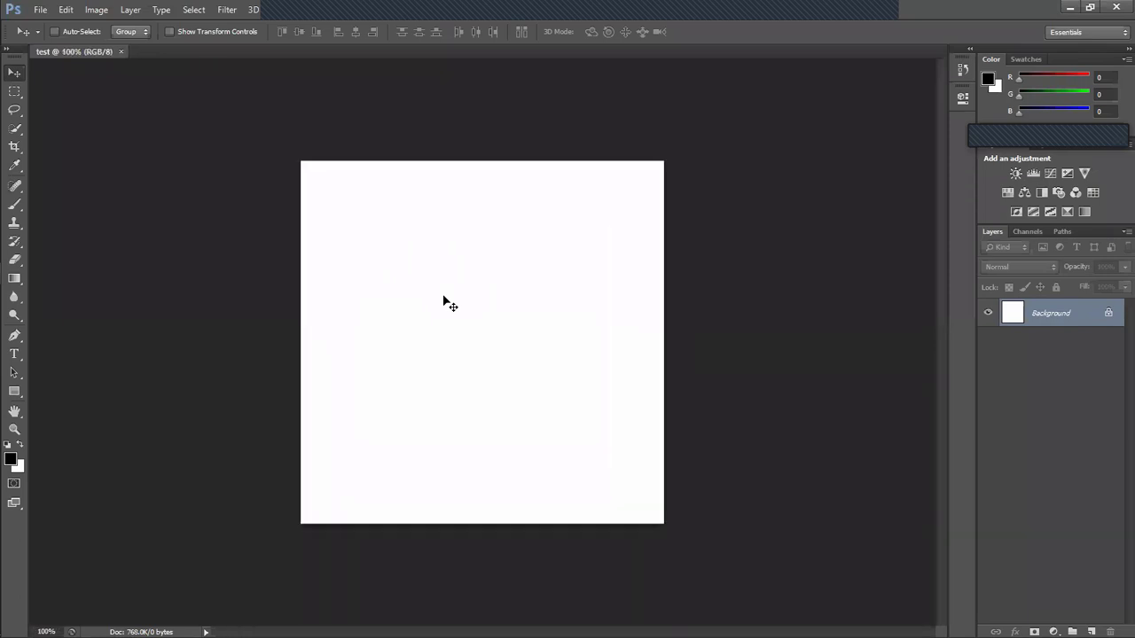
pyautogui.scroll(2, 448, 305)
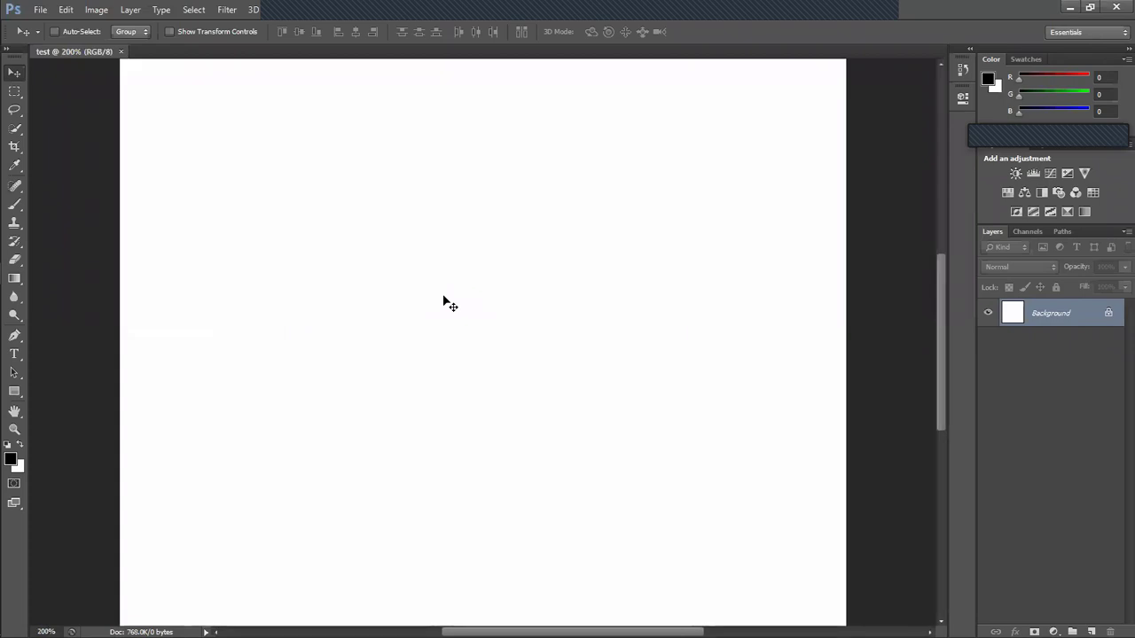
pyautogui.scroll(-1, 448, 305)
pyautogui.scroll(-1, 448, 304)
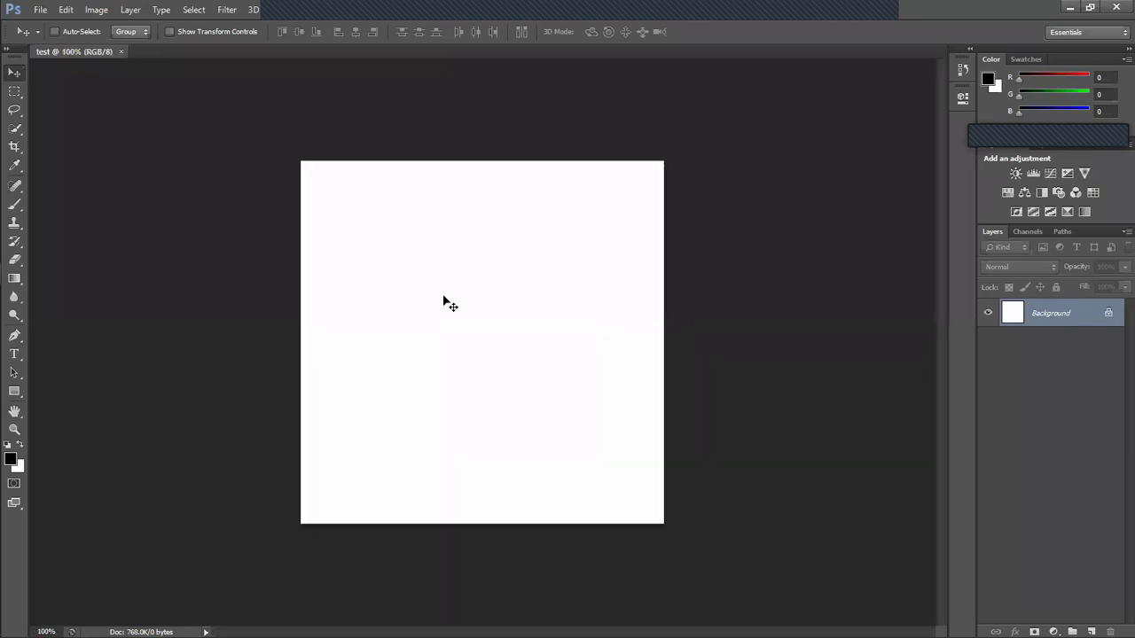
pyautogui.scroll(3, 448, 304)
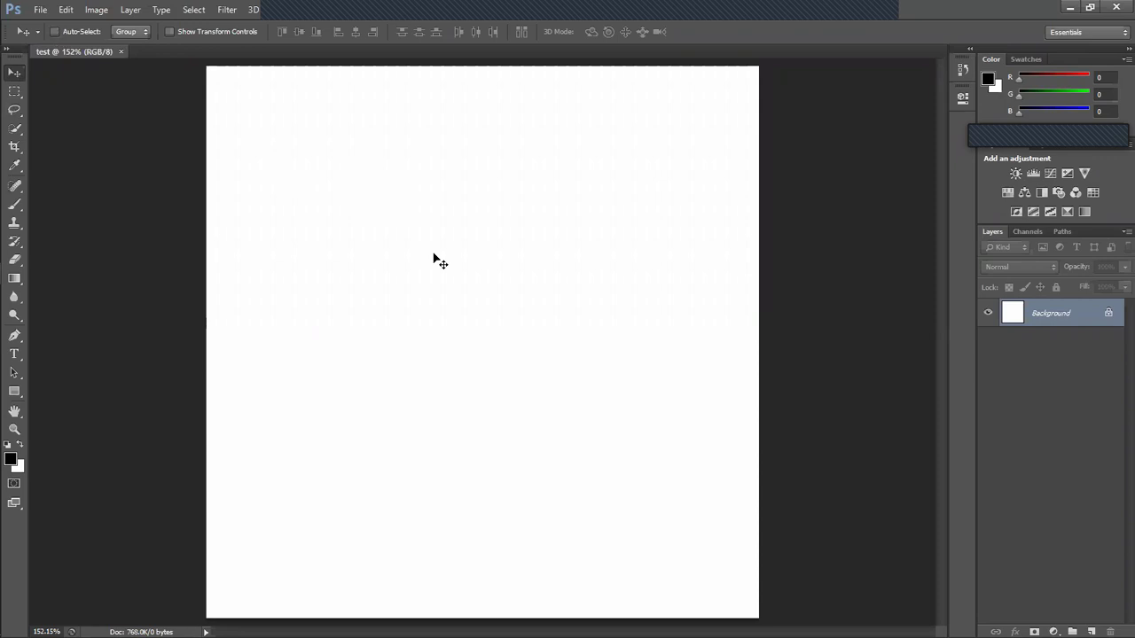
# Step: Draw four black rectangles: top centre, lower left, right side, and a small one top left
pyautogui.click(14, 391)
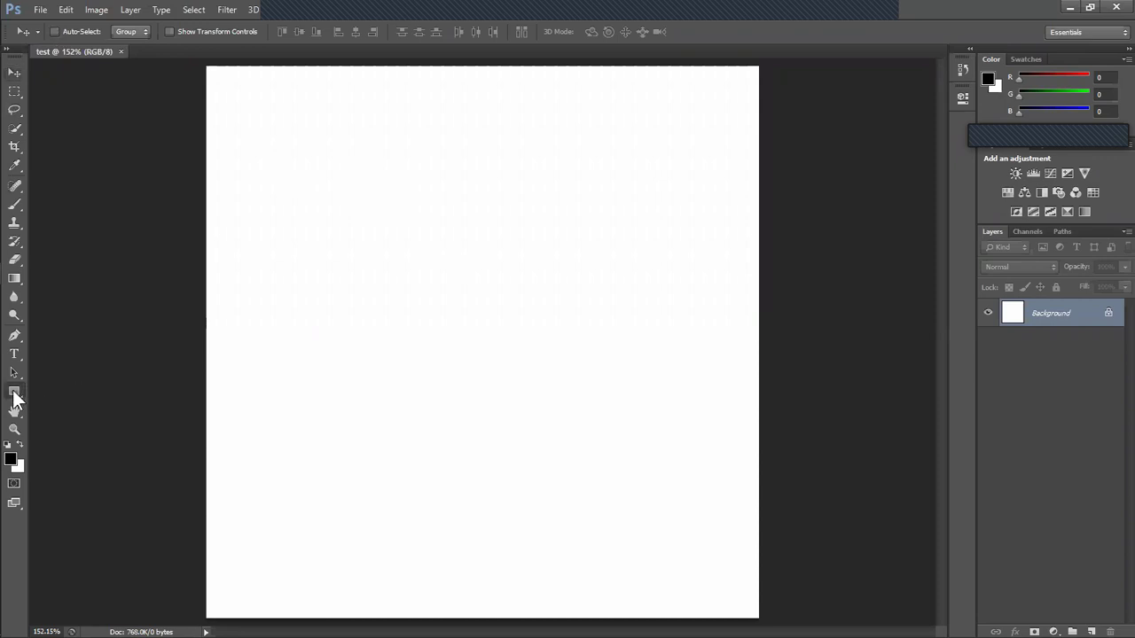
pyautogui.moveTo(548, 353); pyautogui.dragTo(415, 218)
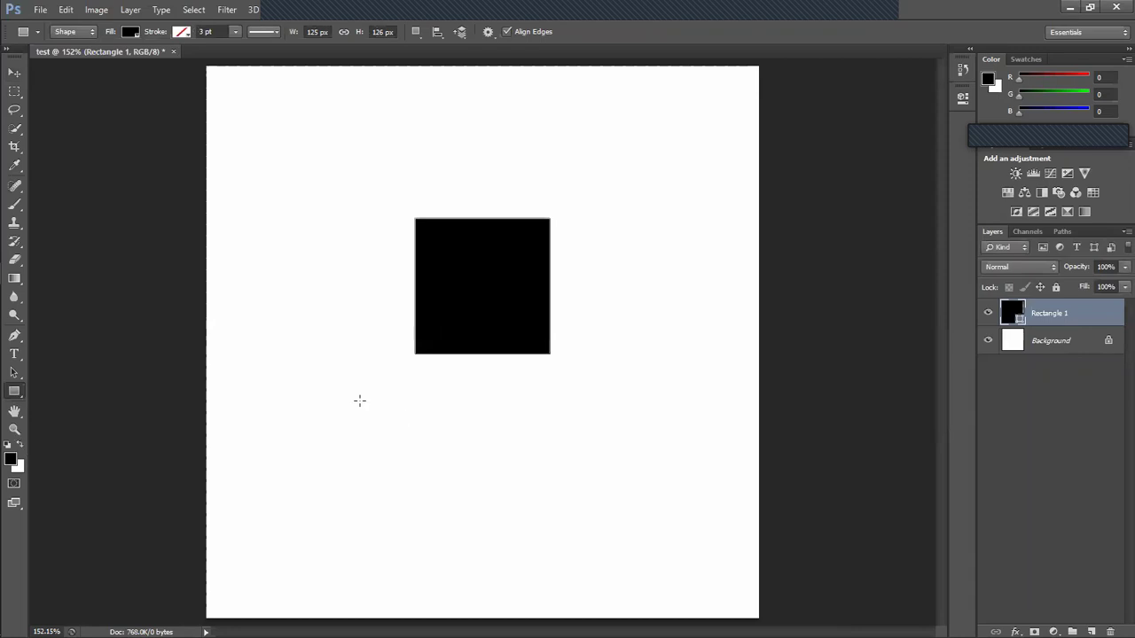
pyautogui.moveTo(514, 502); pyautogui.dragTo(359, 403)
pyautogui.moveTo(730, 405); pyautogui.dragTo(612, 297)
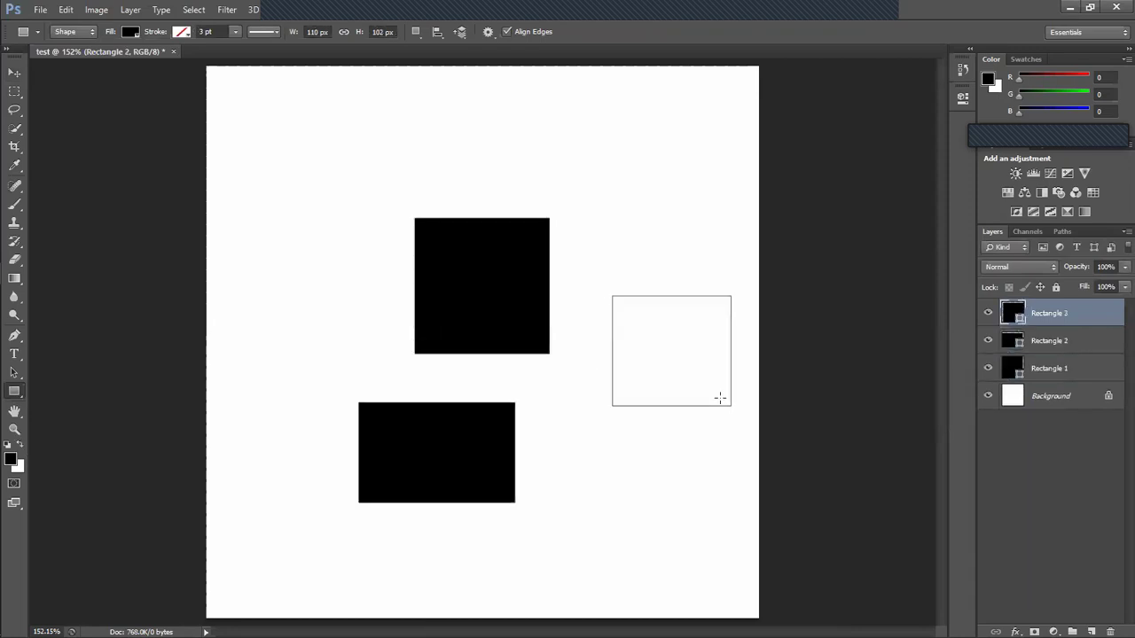
pyautogui.moveTo(379, 182); pyautogui.dragTo(287, 124)
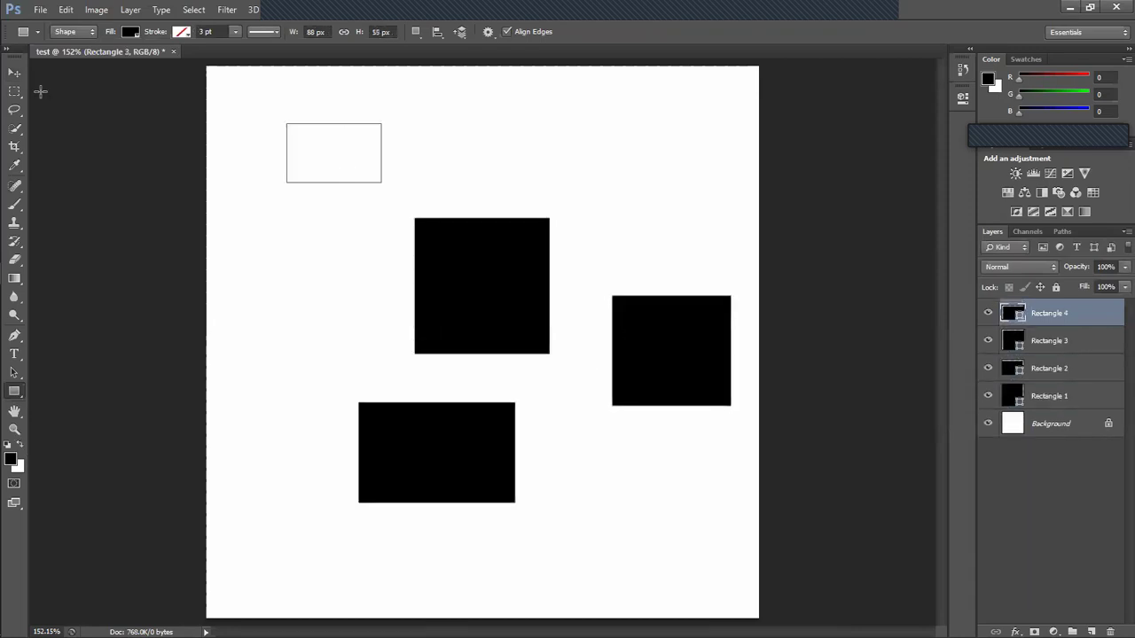
pyautogui.click(14, 73)
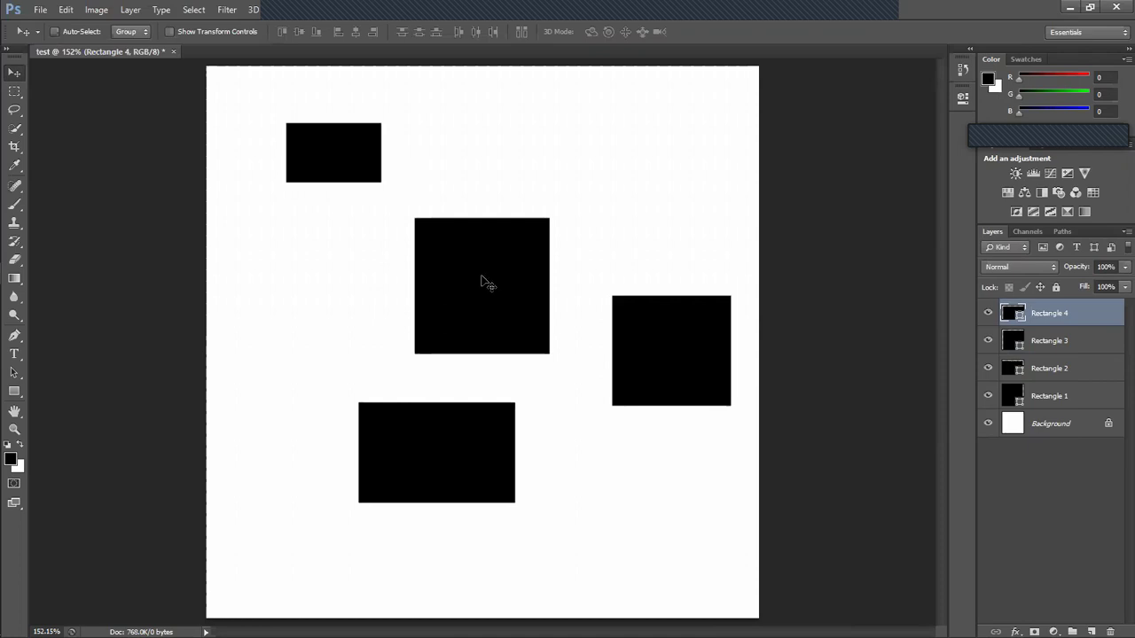
# Step: Reposition the small top rectangle, then select the Rectangle 1, 3 and 2 layers in turn
pyautogui.moveTo(482, 280); pyautogui.dragTo(558, 215)
pyautogui.hotkey('ctrl', 'z')
pyautogui.moveTo(495, 280); pyautogui.dragTo(518, 275)
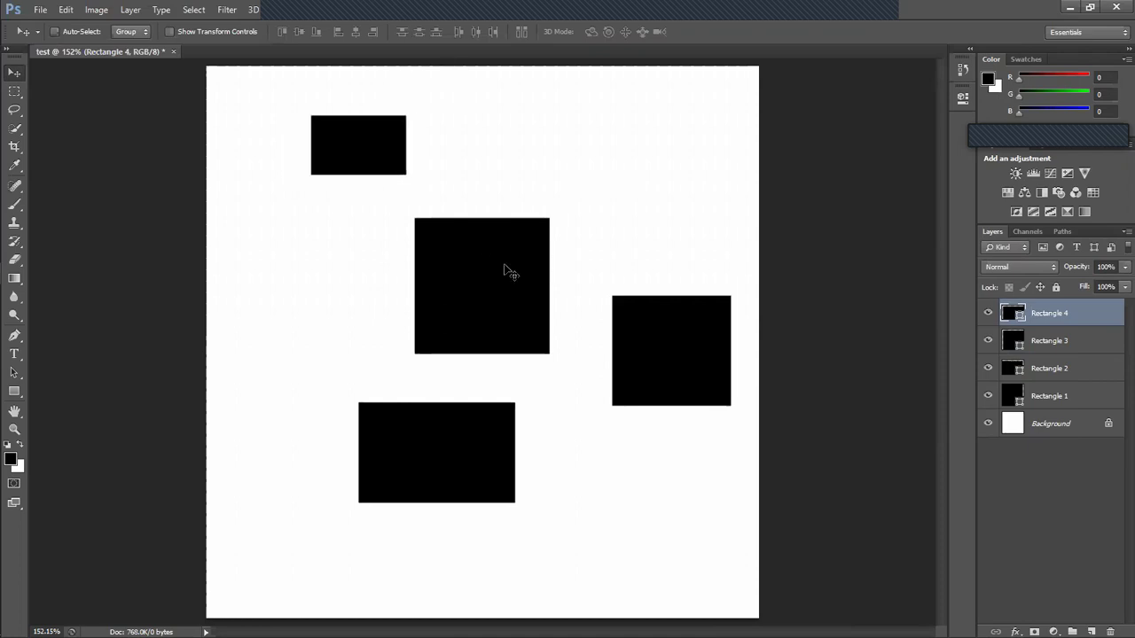
pyautogui.moveTo(527, 233); pyautogui.dragTo(477, 266)
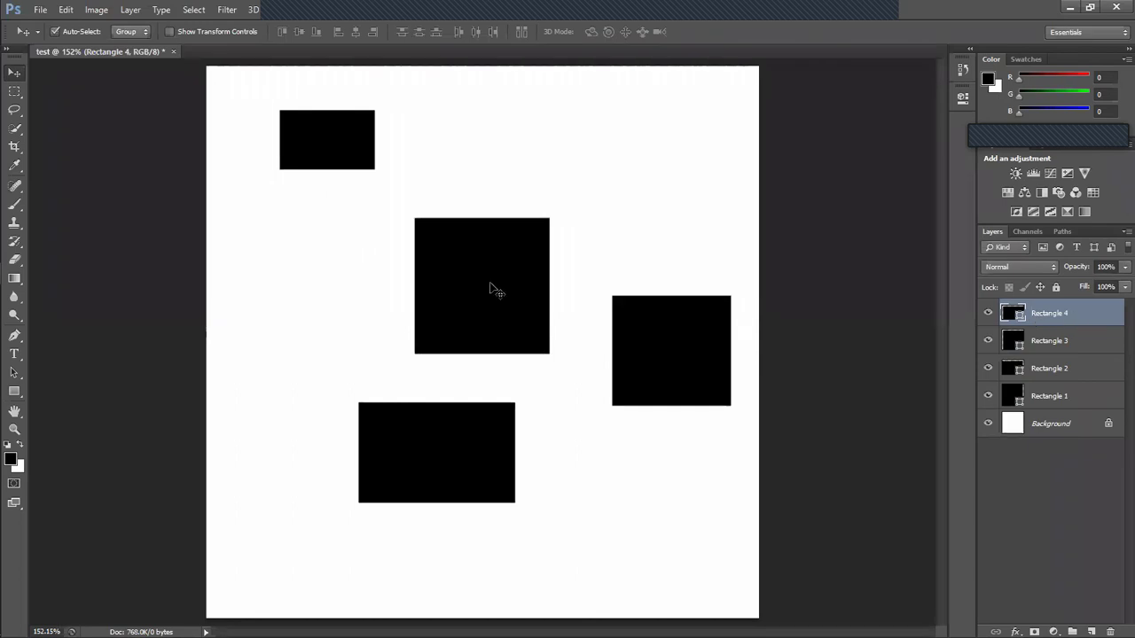
pyautogui.click(486, 282)
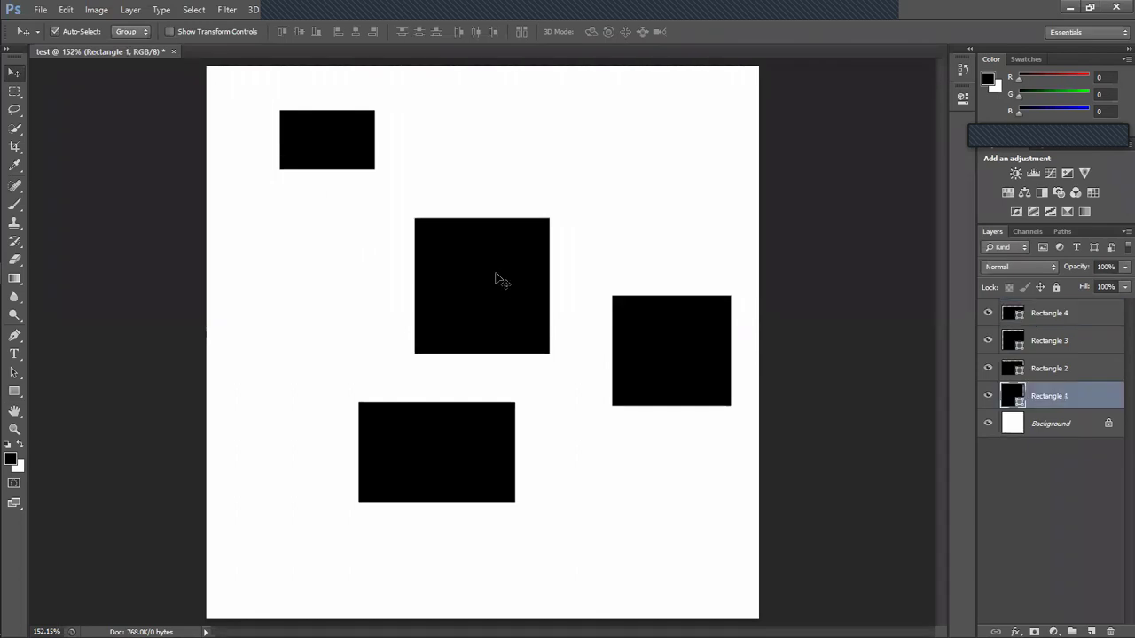
pyautogui.click(686, 359)
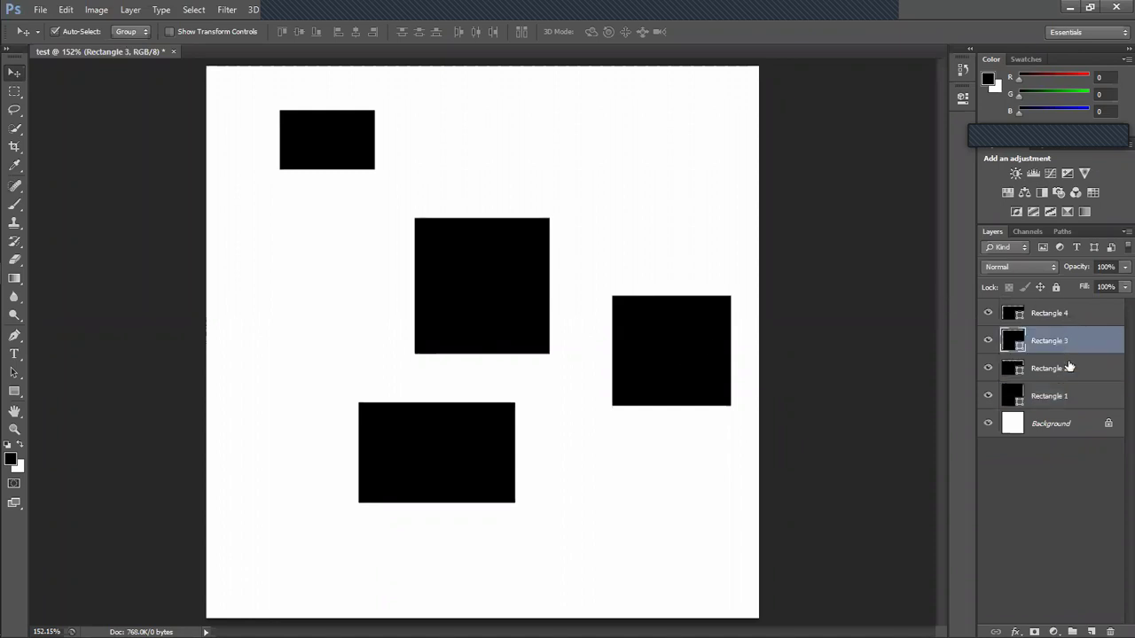
pyautogui.click(441, 450)
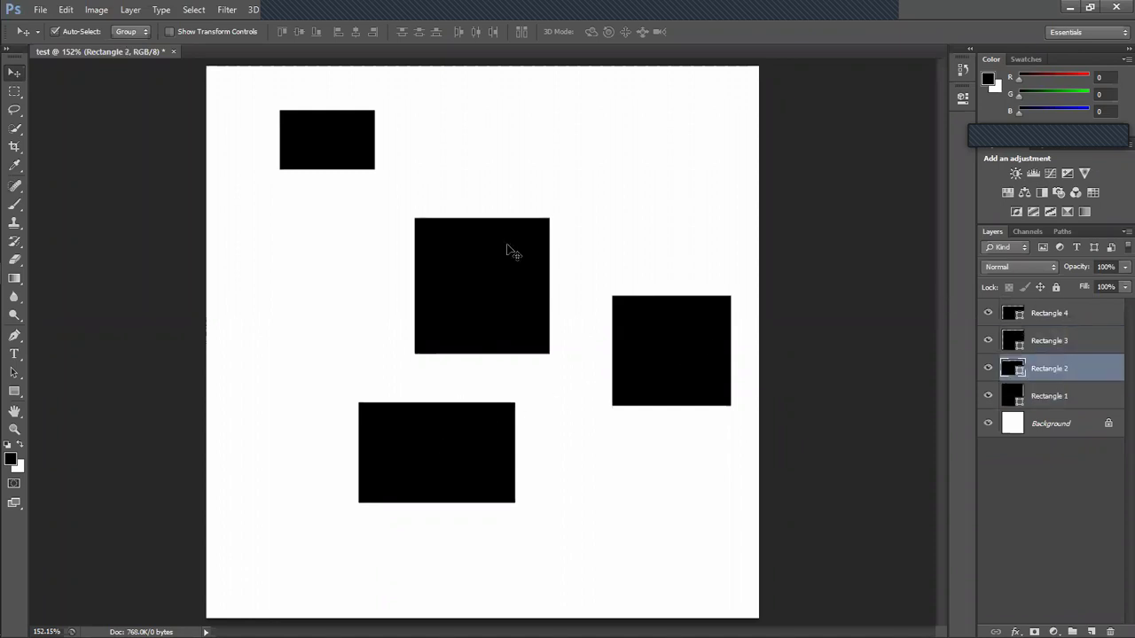
pyautogui.click(497, 273)
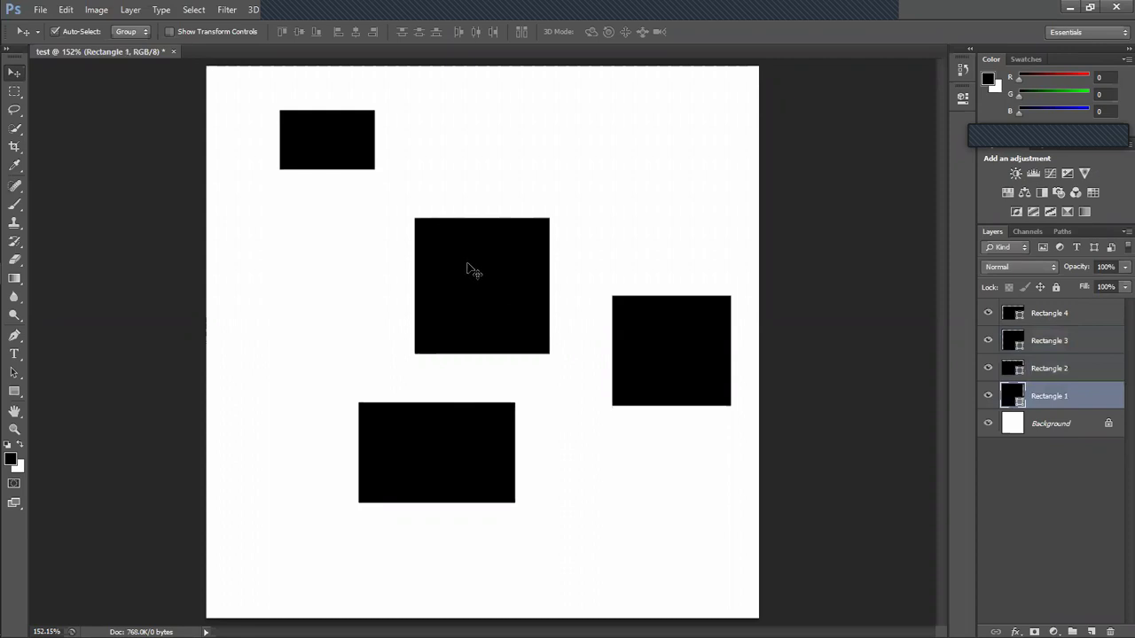
# Step: Move the centre square top right, bottom rectangle to the right, right square lower left
pyautogui.moveTo(509, 294); pyautogui.dragTo(592, 167)
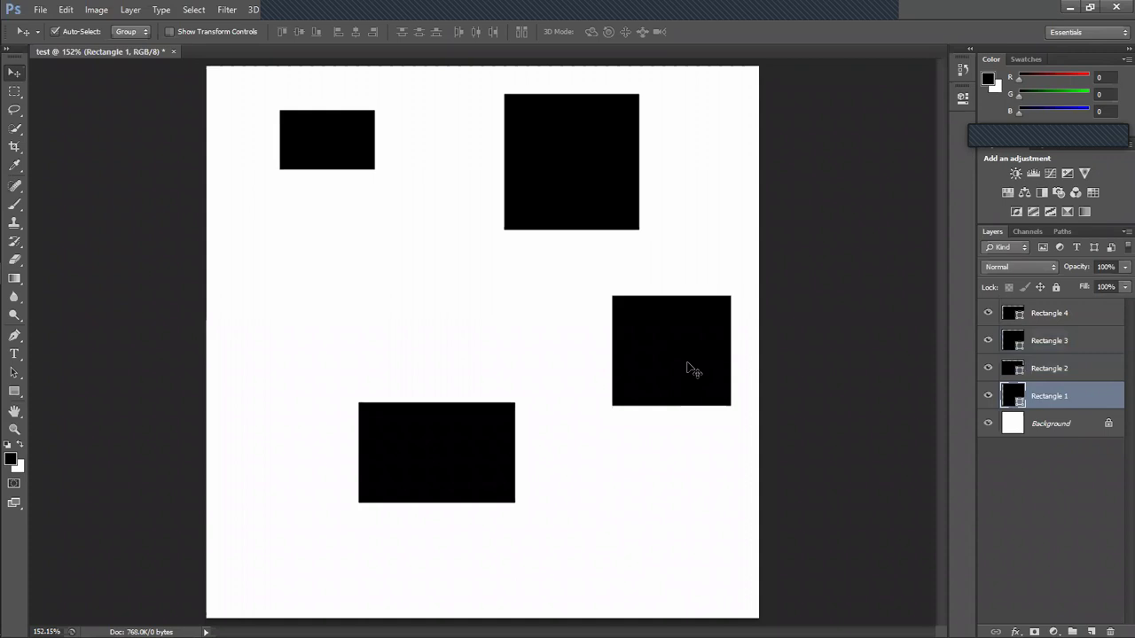
pyautogui.moveTo(693, 371); pyautogui.dragTo(449, 326)
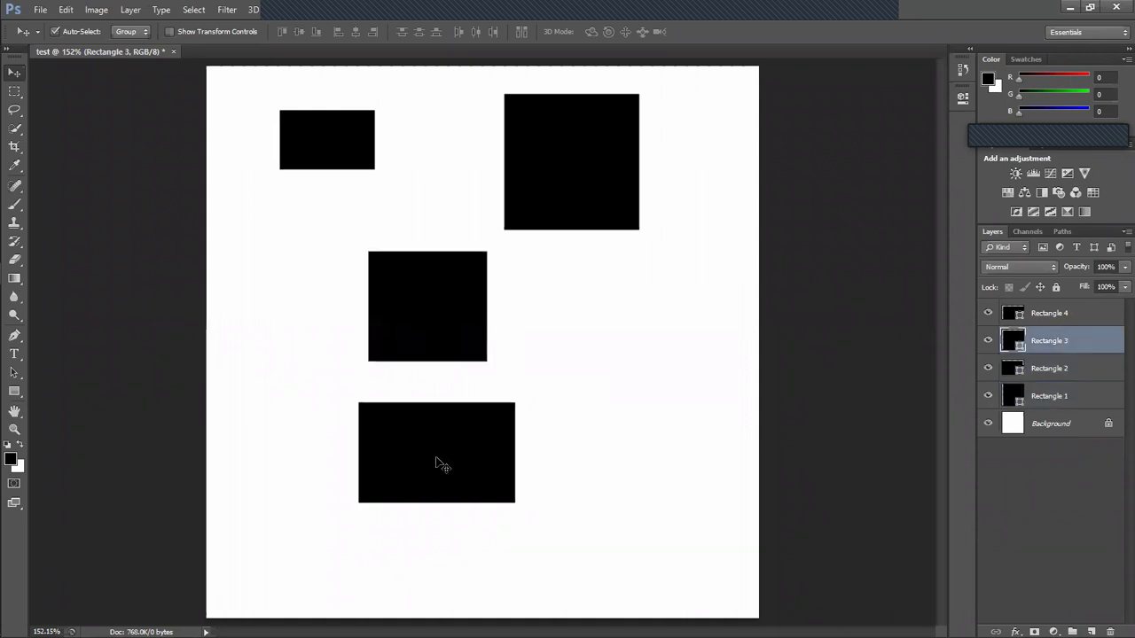
pyautogui.moveTo(413, 459); pyautogui.dragTo(635, 374)
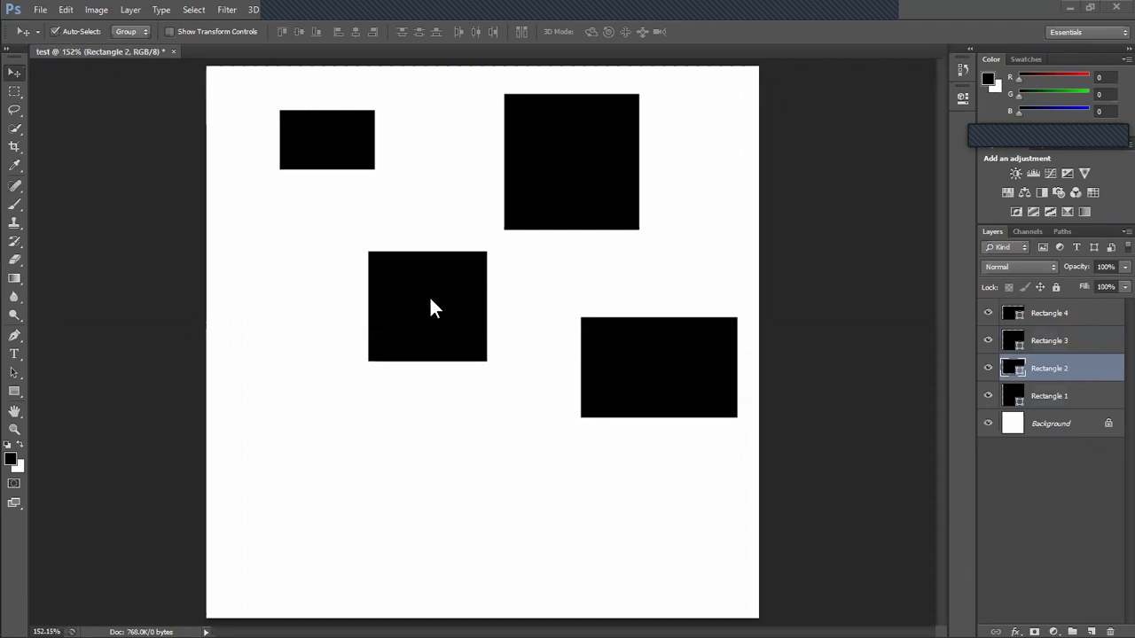
pyautogui.moveTo(431, 306); pyautogui.dragTo(390, 381)
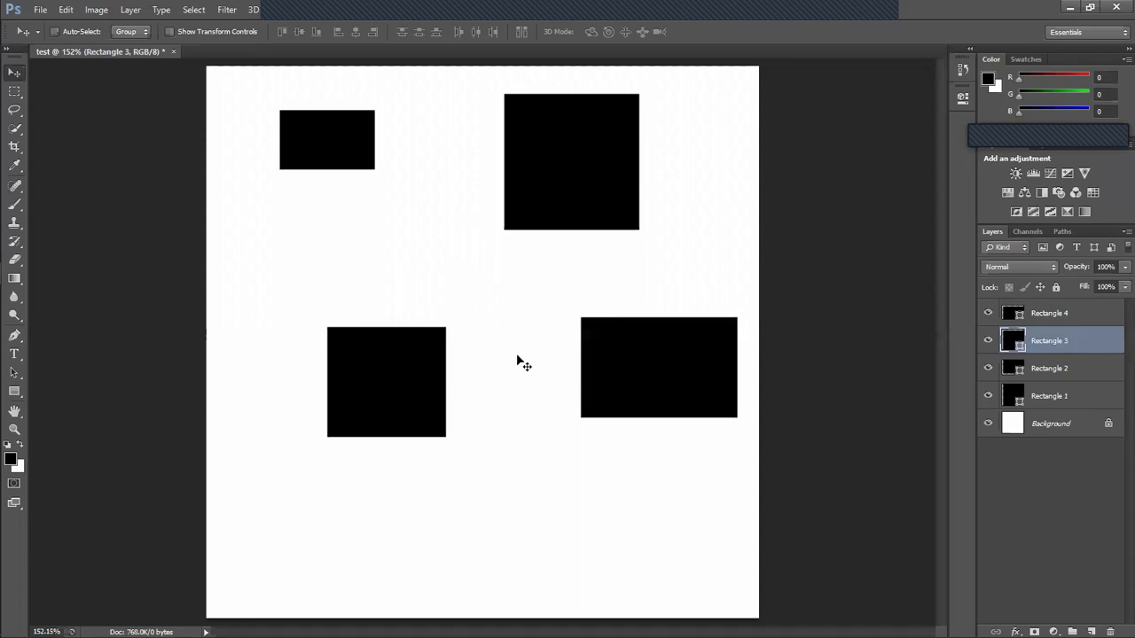
pyautogui.moveTo(606, 169); pyautogui.dragTo(587, 159)
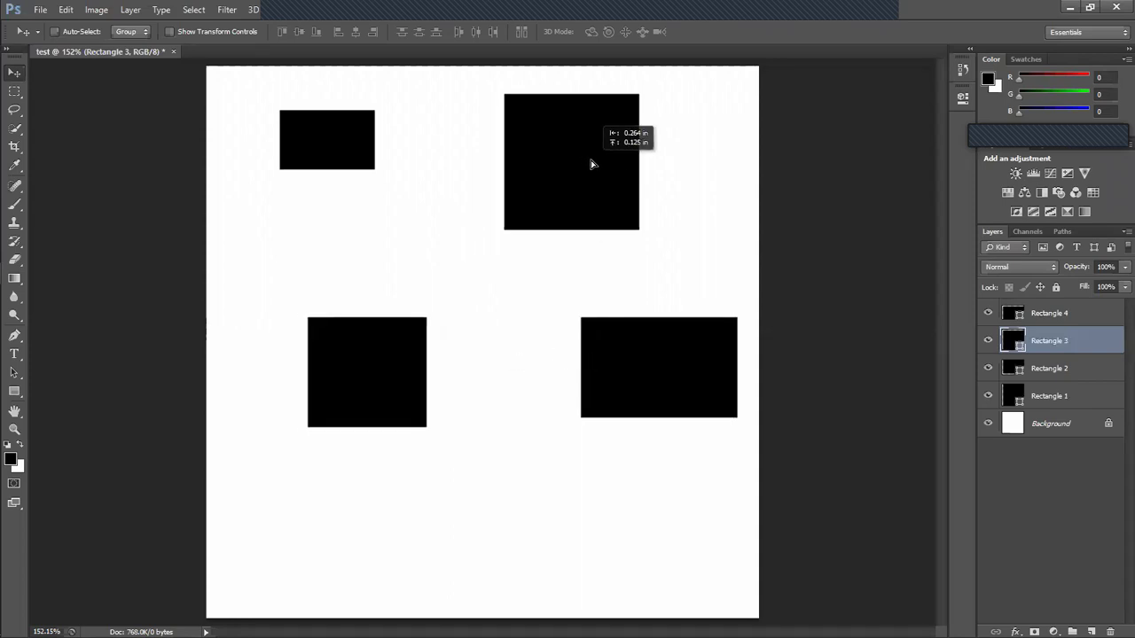
pyautogui.moveTo(538, 293); pyautogui.dragTo(545, 283)
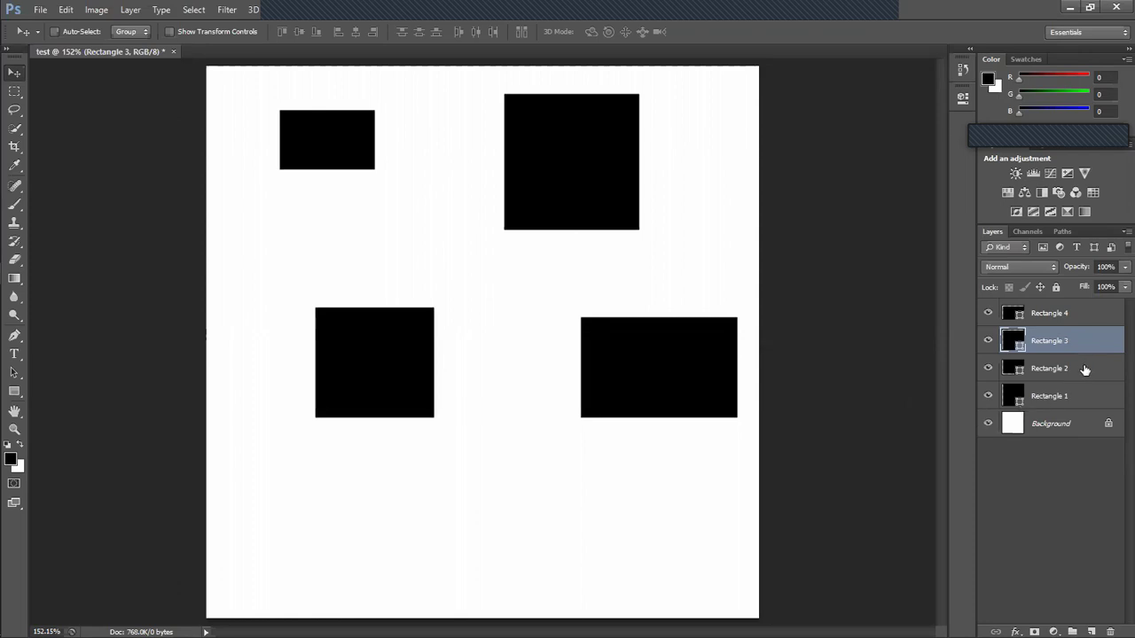
# Step: Hide and reshow Rectangle 2, 1 and 3 to identify each shape's layer
pyautogui.click(1085, 370)
pyautogui.click(988, 368)
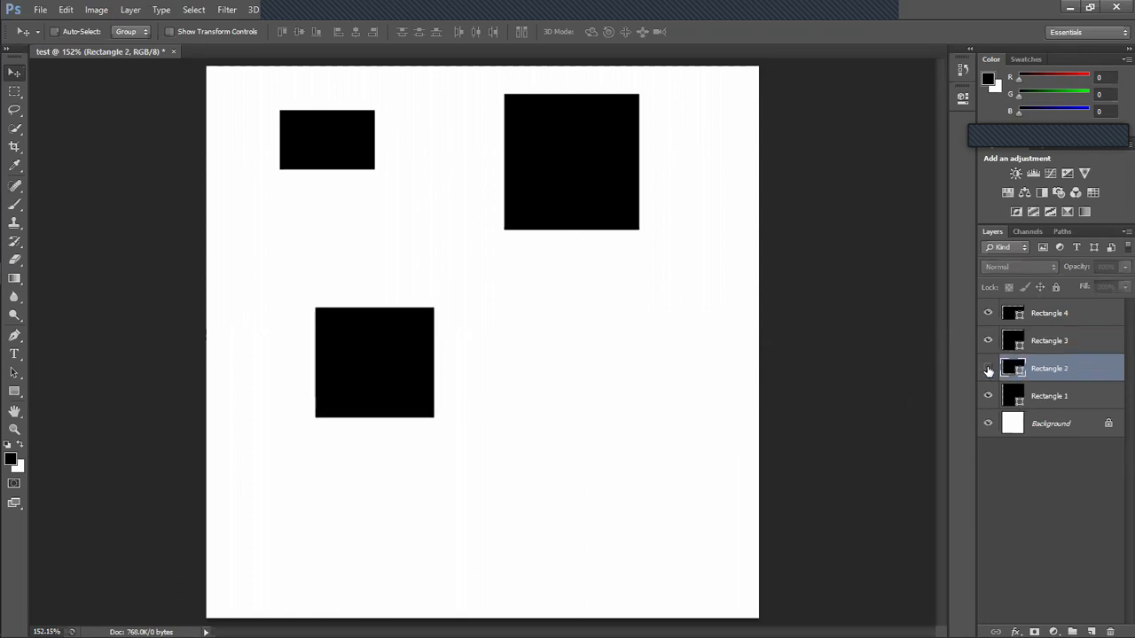
pyautogui.click(988, 369)
pyautogui.click(988, 396)
pyautogui.click(988, 340)
pyautogui.click(988, 341)
pyautogui.click(989, 341)
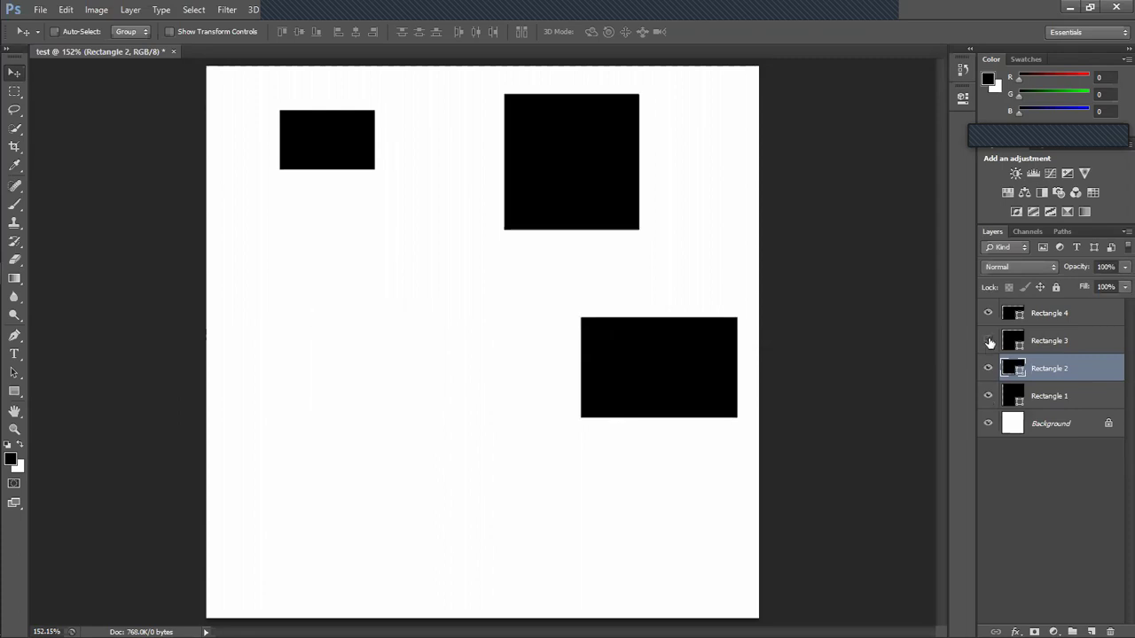
pyautogui.click(990, 342)
# Step: Nudge the lower-left square up slightly and the small top-left rectangle down and right
pyautogui.click(1078, 340)
pyautogui.moveTo(388, 353)
pyautogui.mouseDown()
pyautogui.moveTo(515, 270)
pyautogui.moveTo(379, 346)
pyautogui.mouseUp()
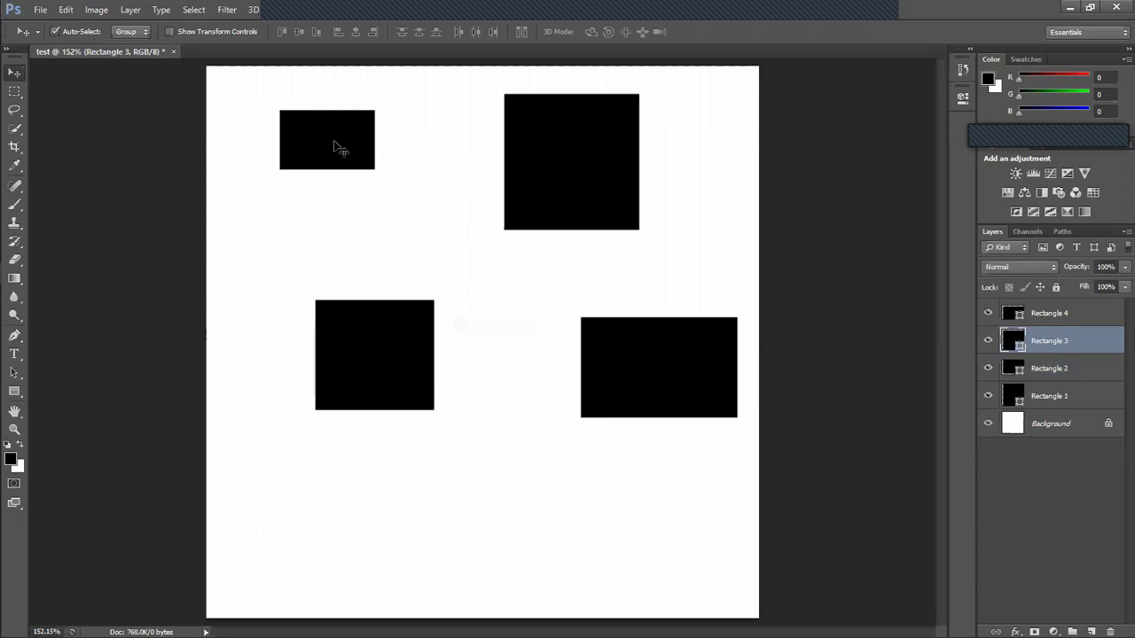
pyautogui.moveTo(334, 145); pyautogui.dragTo(373, 183)
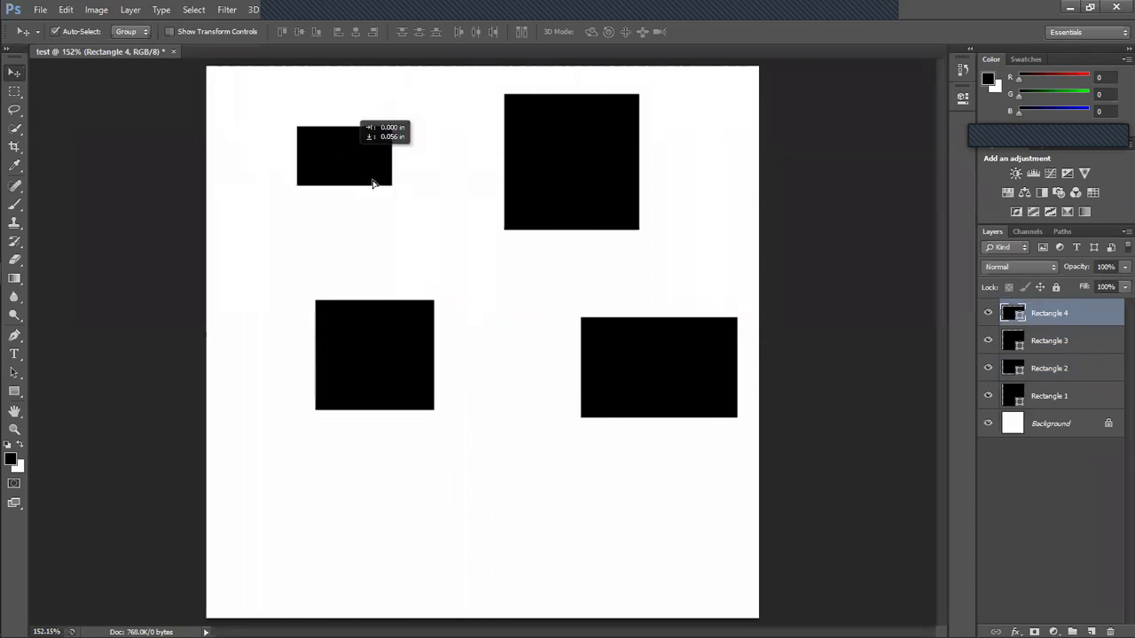
# Step: Drag Rectangle 4 to the bottom centre and Rectangle 1 from top right to top centre
pyautogui.moveTo(373, 183); pyautogui.dragTo(491, 237)
pyautogui.moveTo(374, 232); pyautogui.dragTo(472, 507)
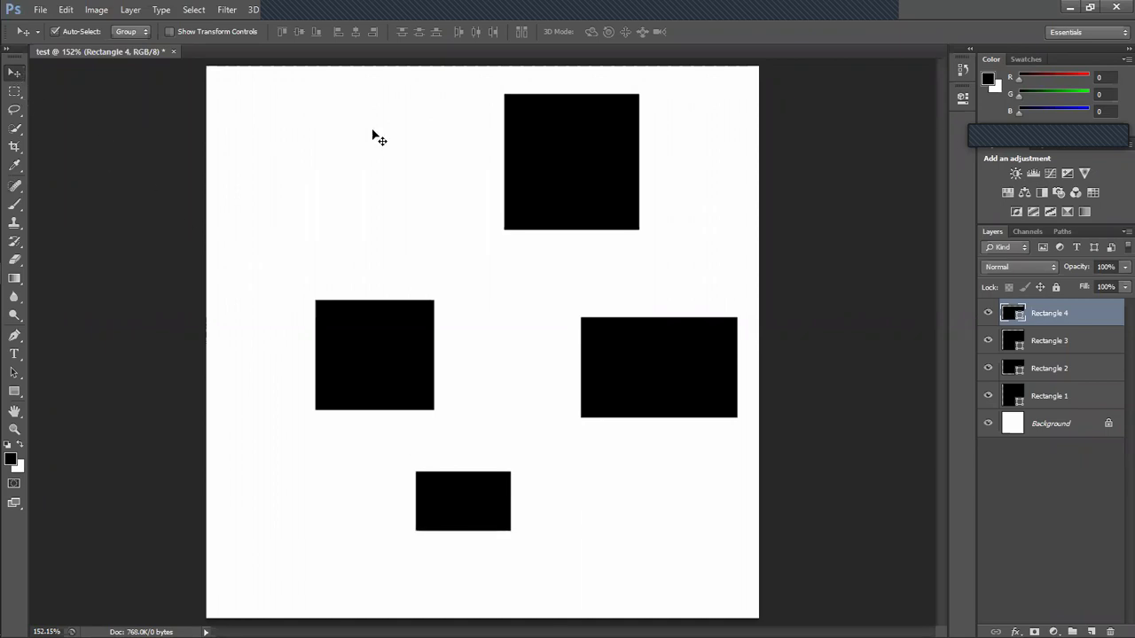
pyautogui.moveTo(594, 166); pyautogui.dragTo(554, 196)
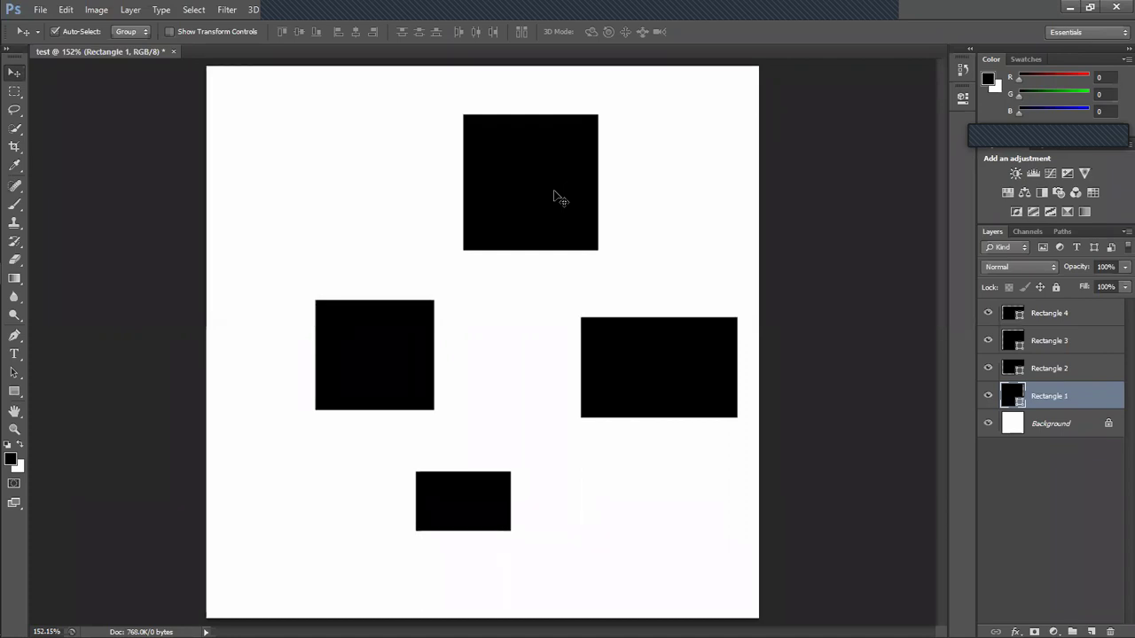
pyautogui.moveTo(555, 196)
pyautogui.mouseDown()
pyautogui.moveTo(575, 213)
pyautogui.moveTo(527, 190)
pyautogui.moveTo(489, 204)
pyautogui.moveTo(494, 228)
pyautogui.mouseUp()
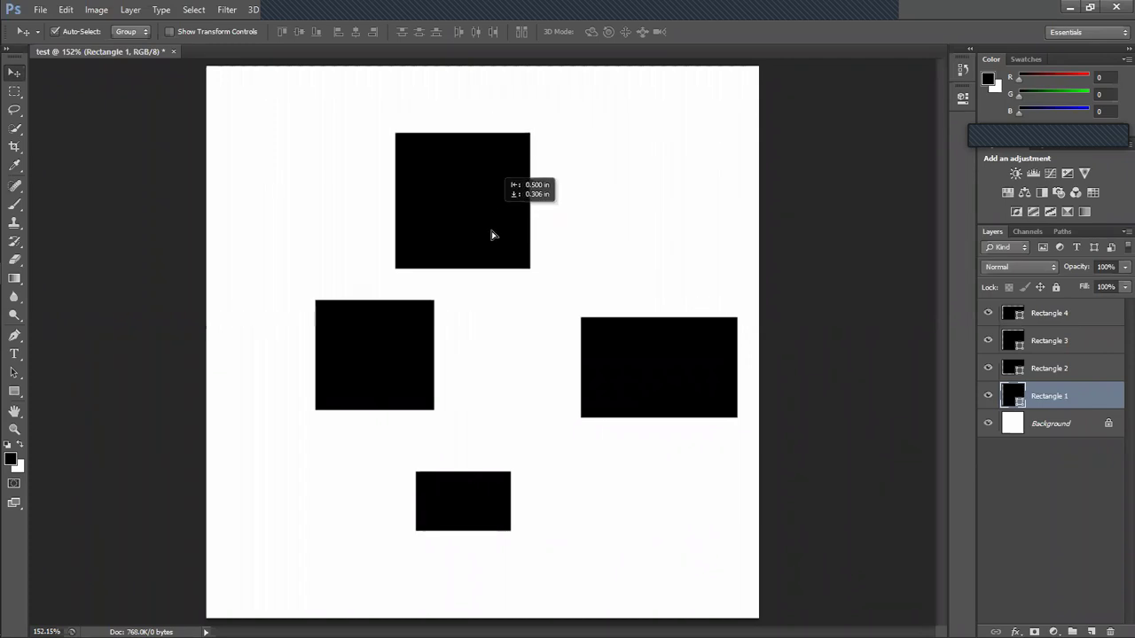
pyautogui.moveTo(494, 228)
pyautogui.mouseDown()
pyautogui.moveTo(494, 248)
pyautogui.moveTo(494, 204)
pyautogui.mouseUp()
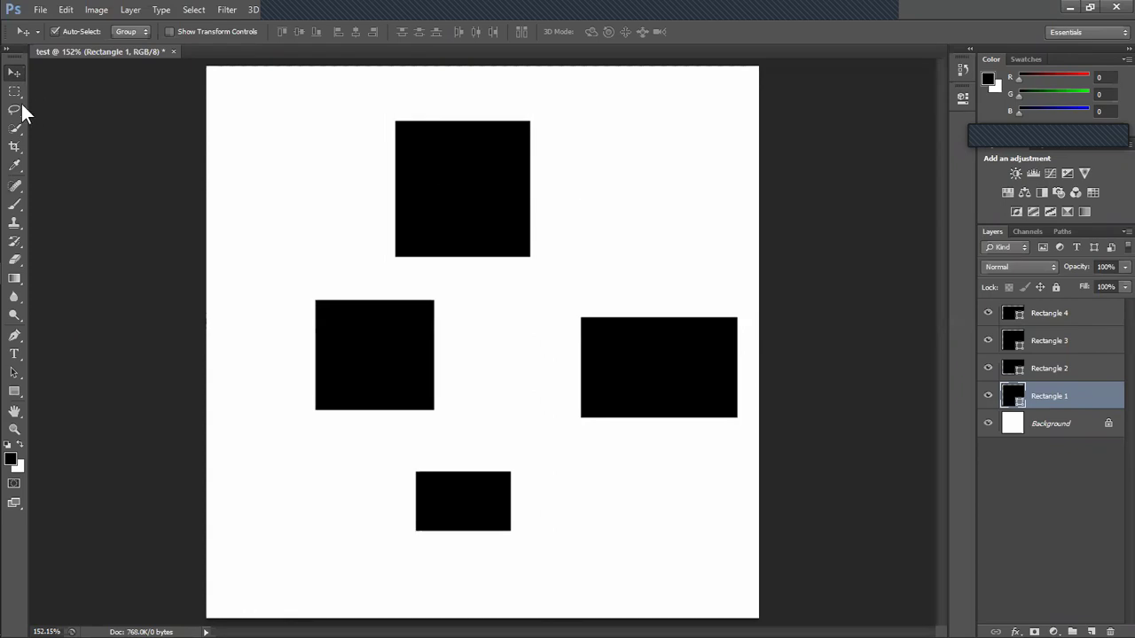
# Step: Nudge Rectangle 1 down and left until its bottom edge meets the left square
pyautogui.click(15, 222)
pyautogui.moveTo(473, 211)
pyautogui.mouseDown()
pyautogui.moveTo(481, 245)
pyautogui.moveTo(441, 246)
pyautogui.moveTo(473, 223)
pyautogui.mouseUp()
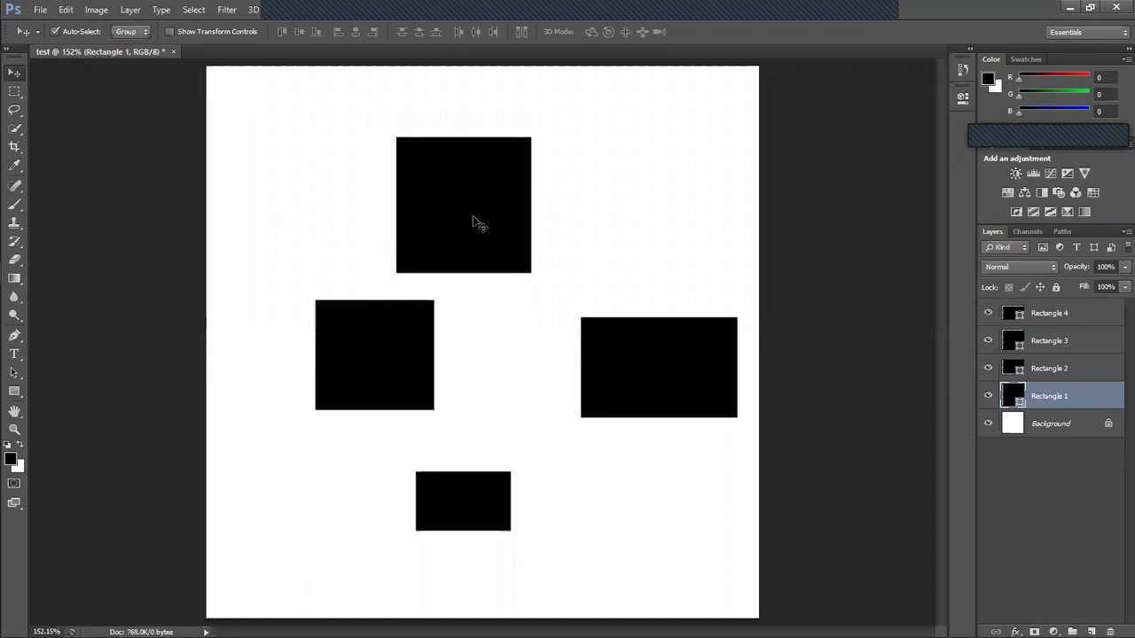
pyautogui.moveTo(457, 248)
pyautogui.mouseDown()
pyautogui.moveTo(443, 275)
pyautogui.moveTo(457, 245)
pyautogui.mouseUp()
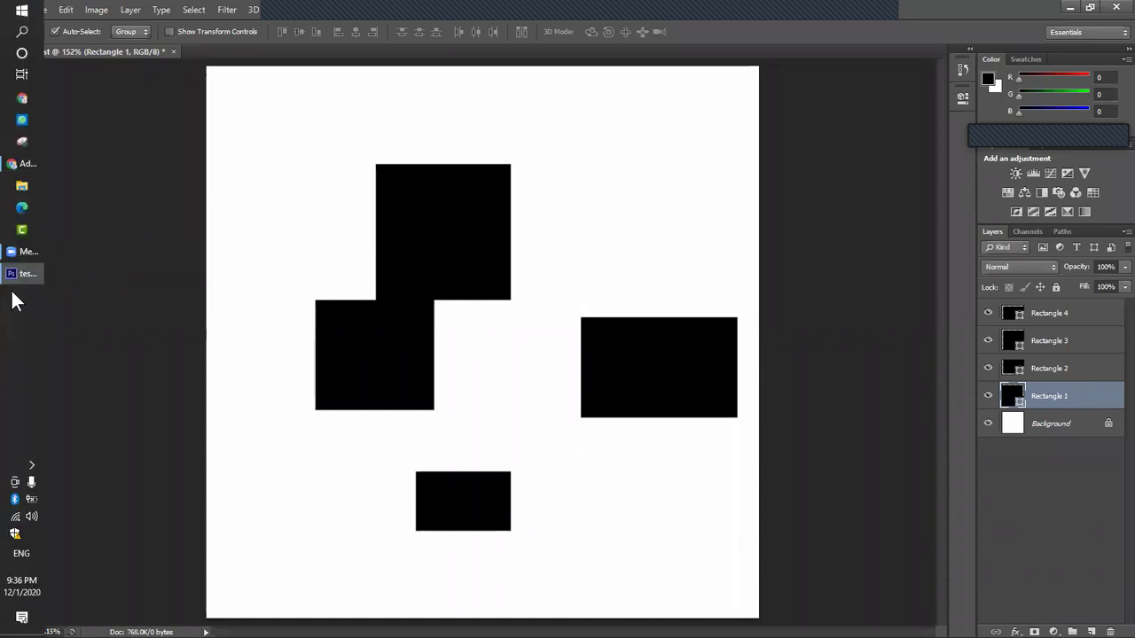
# Step: Bring the browser's Google Drive view of Adobe Photoshop book.pdf to the front and reload it
pyautogui.click(20, 163)
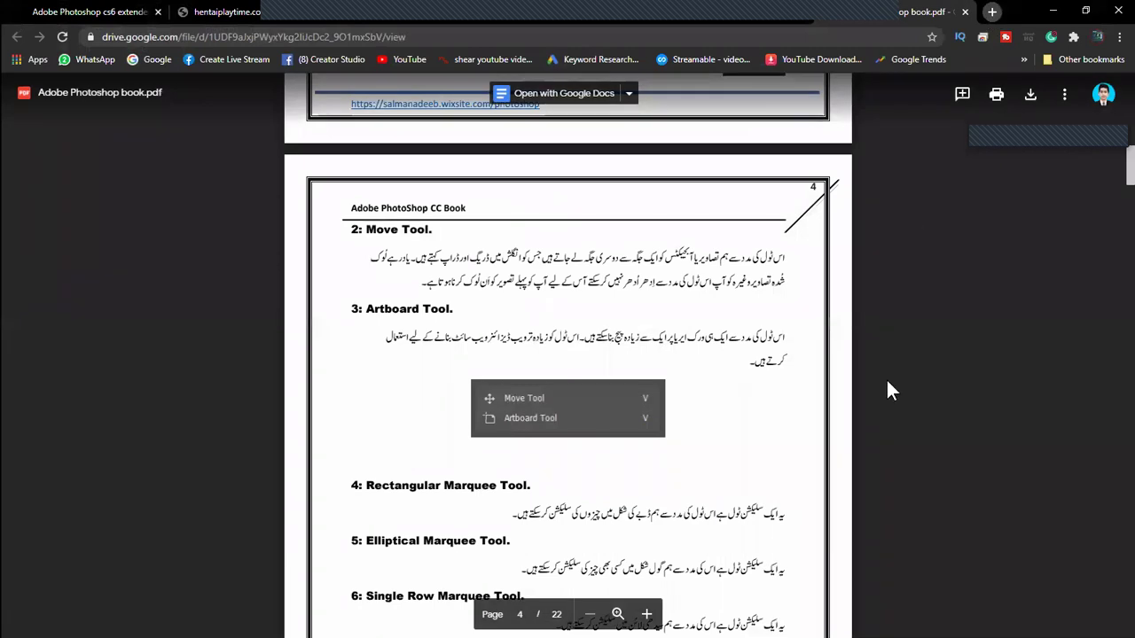
pyautogui.press('F5')
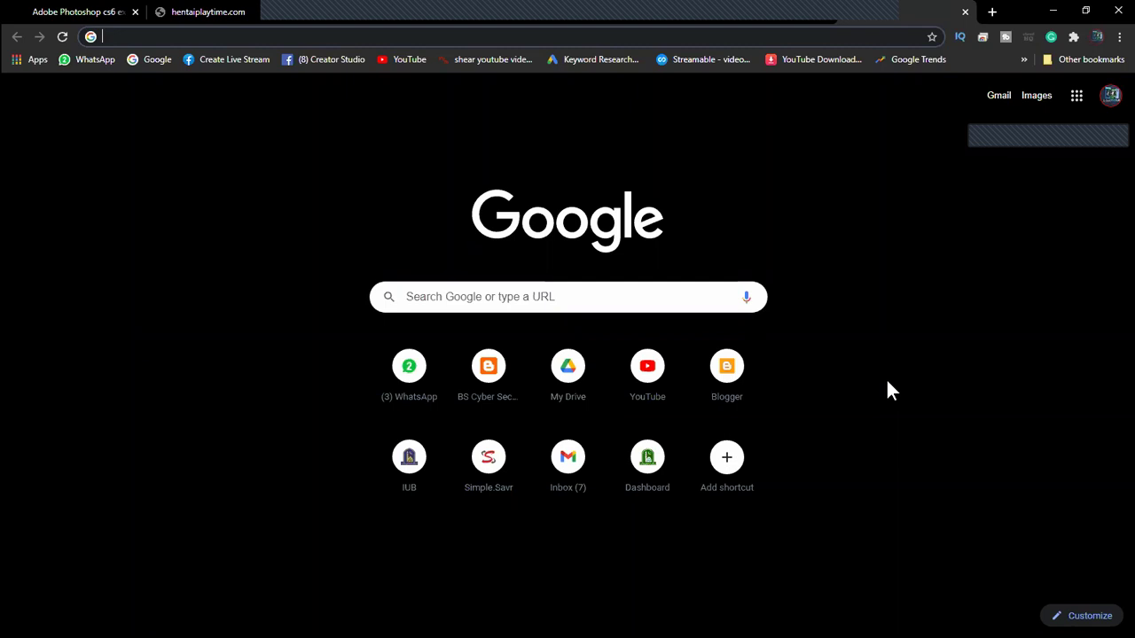
# Step: Search Google for 'online working websites' and scroll through the results
pyautogui.write('wup')
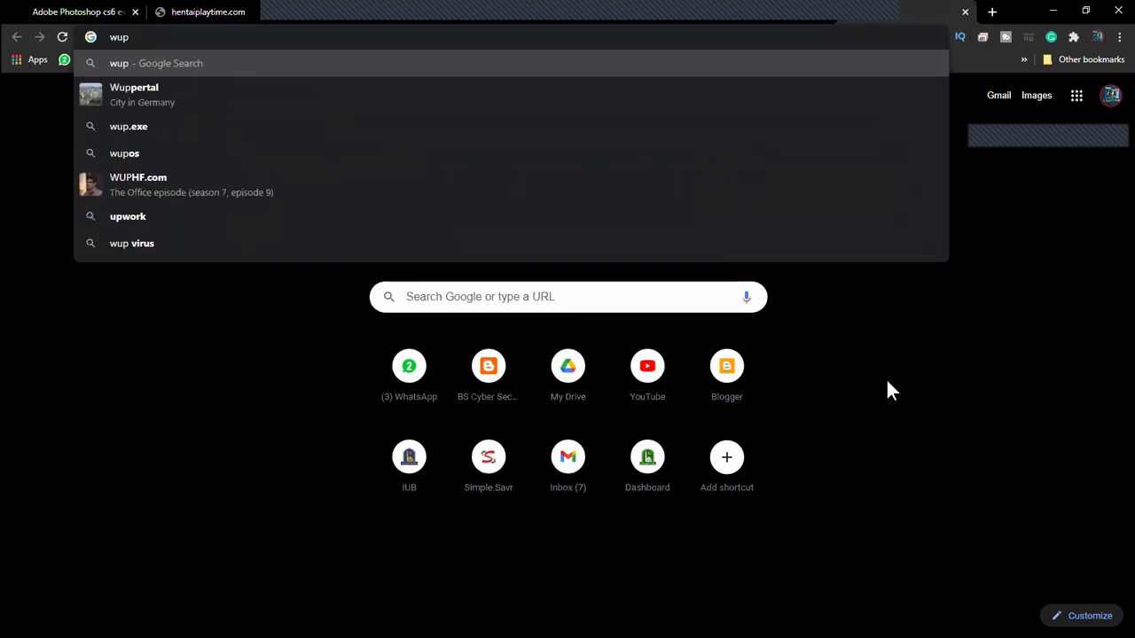
pyautogui.press('BackSpace')
pyautogui.press('BackSpace')
pyautogui.press('BackSpace')
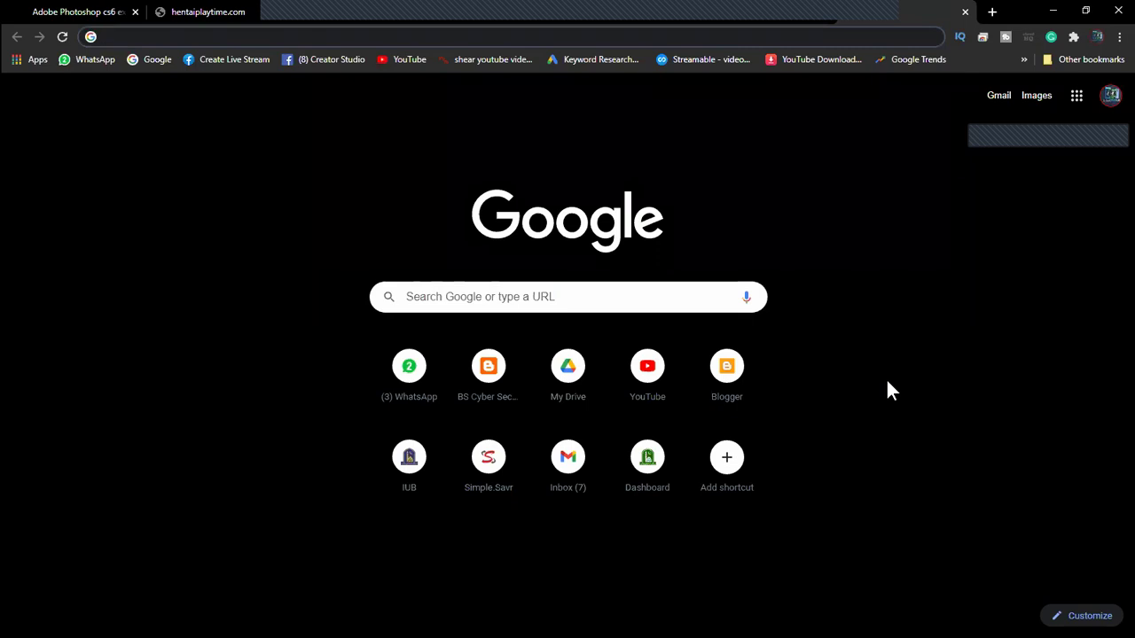
pyautogui.write('onli')
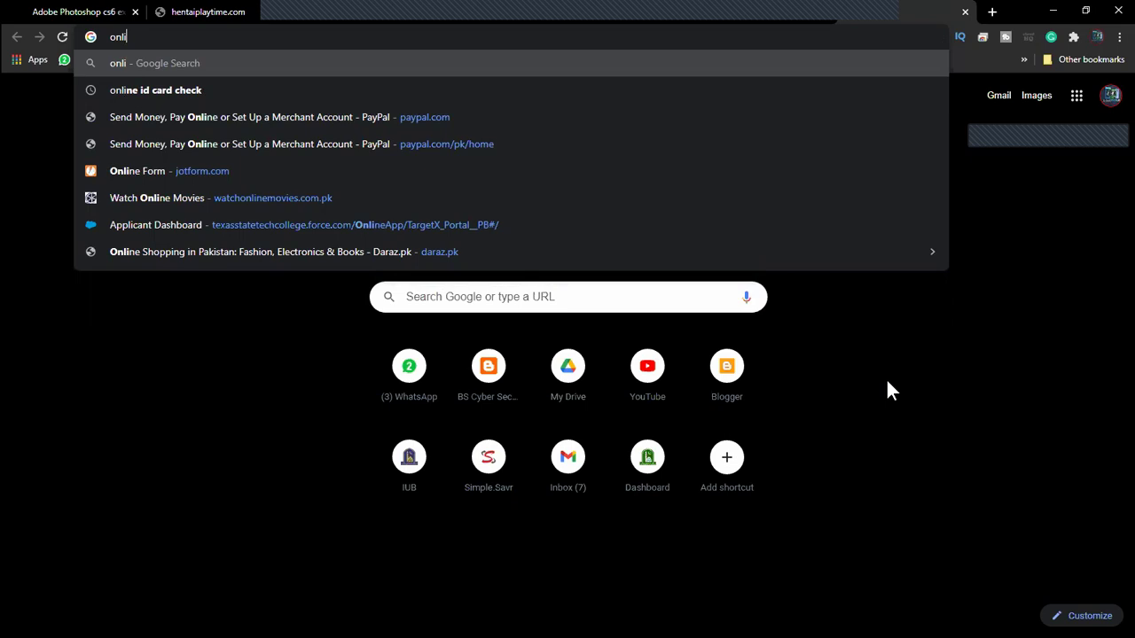
pyautogui.write('ne')
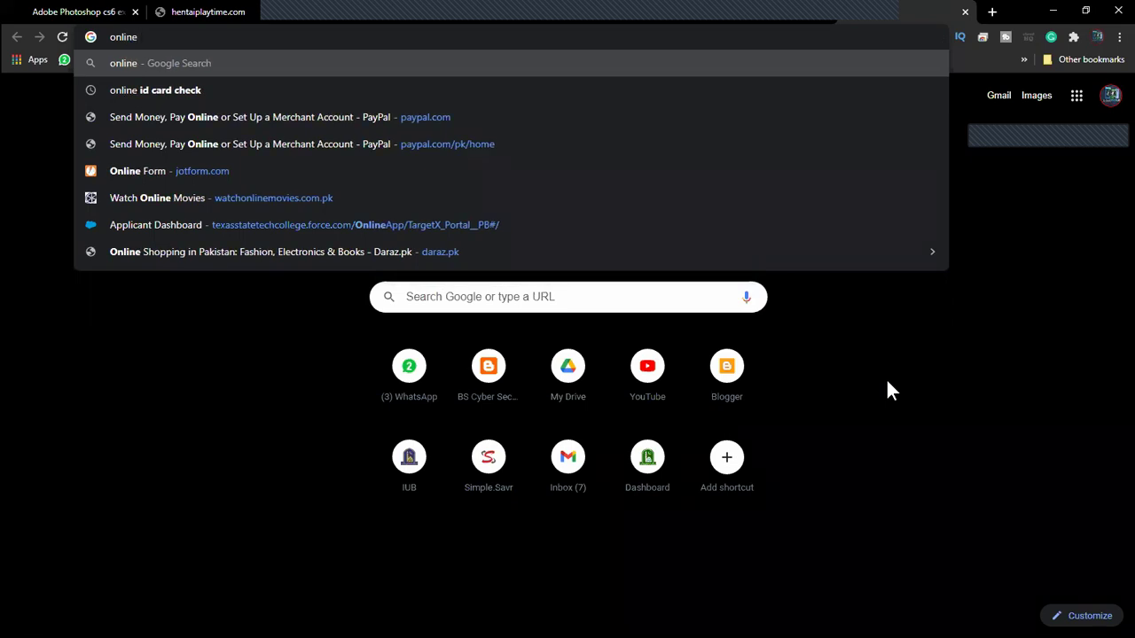
pyautogui.write(' wo')
pyautogui.write('king webs')
pyautogui.press('Down')
pyautogui.press('Return')
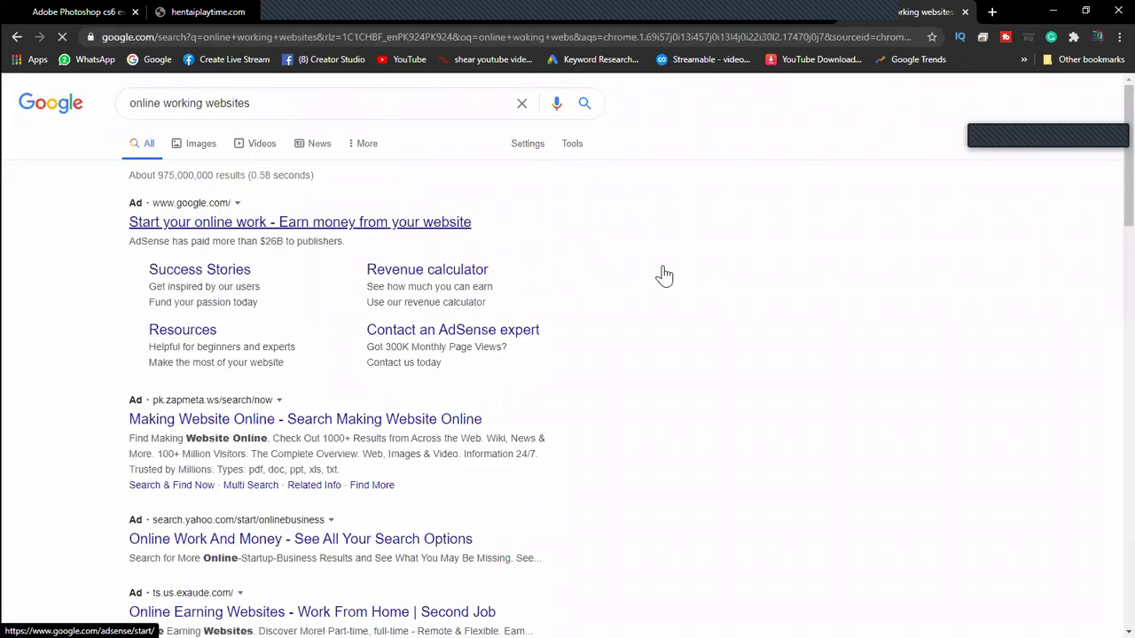
pyautogui.scroll(-3, 665, 274)
pyautogui.scroll(-3, 670, 275)
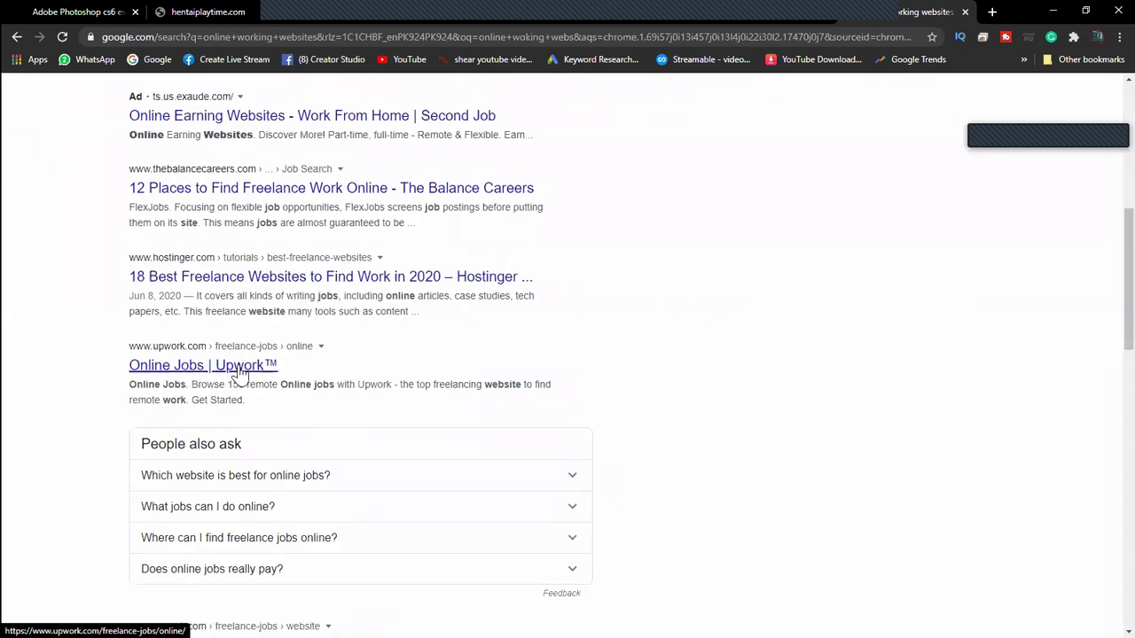
pyautogui.scroll(6, 293, 124)
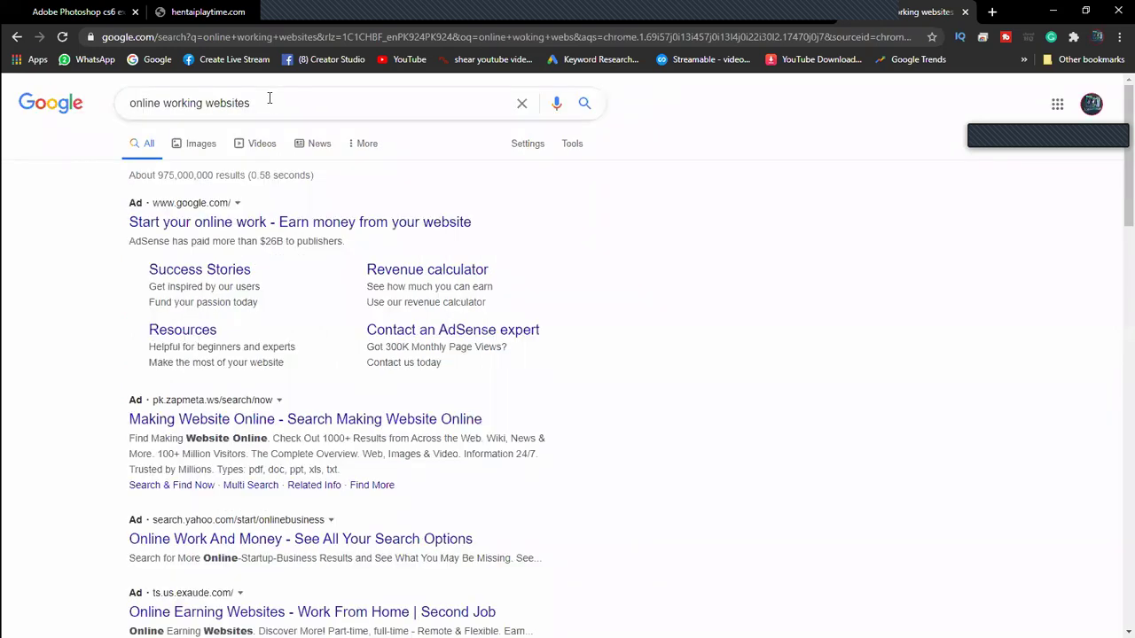
# Step: Search for 'upwork' and open the Upwork Log In page in a new tab
pyautogui.tripleClick(272, 104)
pyautogui.write('u')
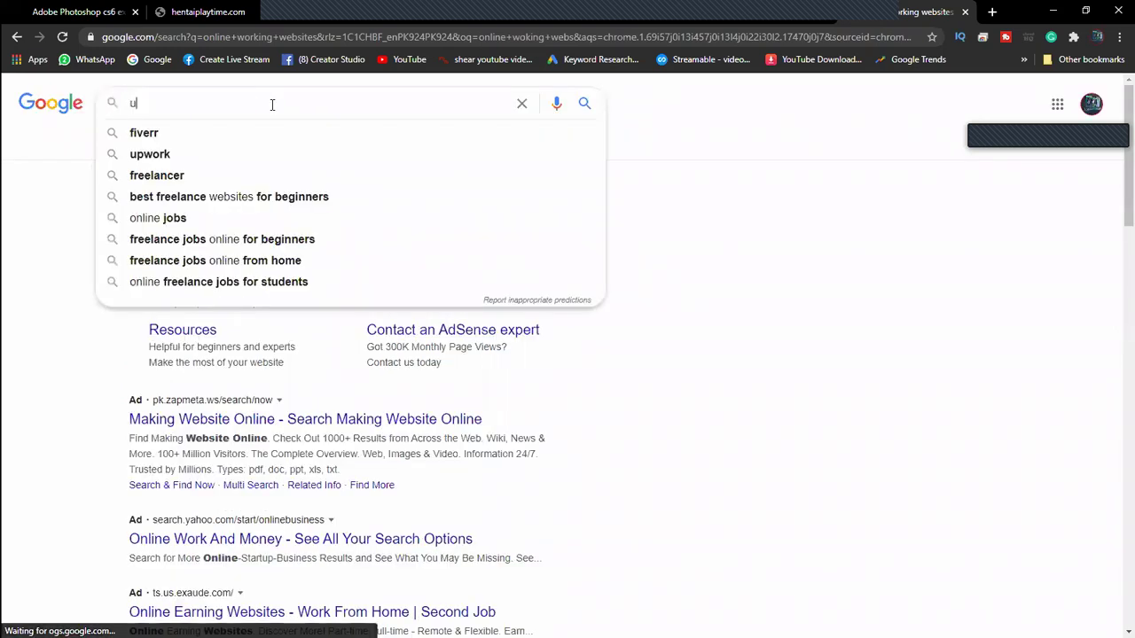
pyautogui.write('pwork')
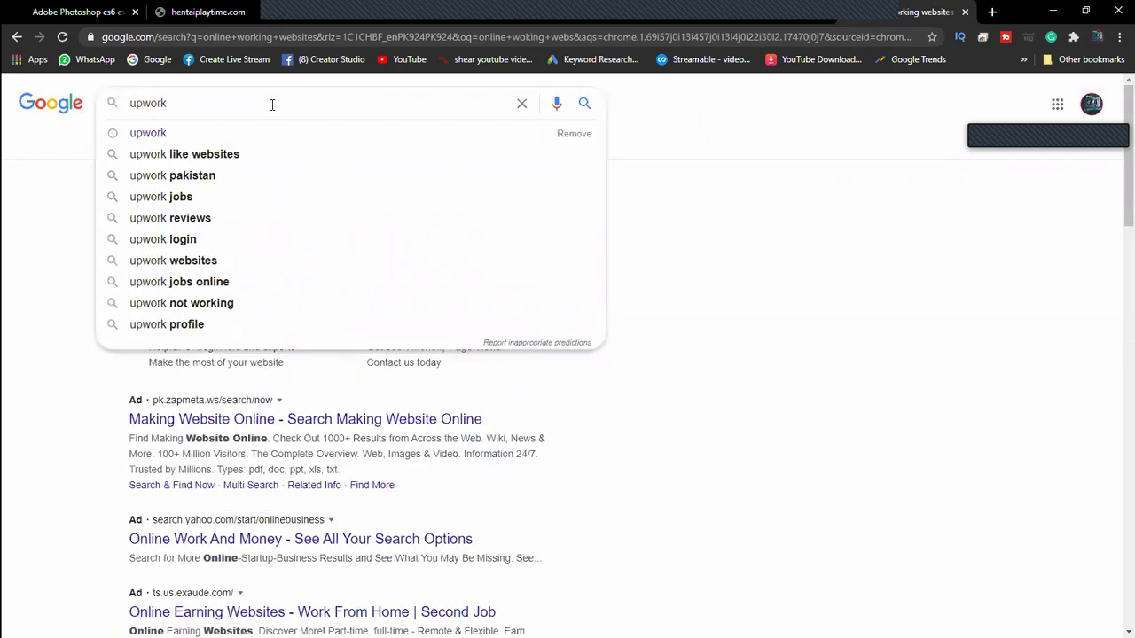
pyautogui.press('Return')
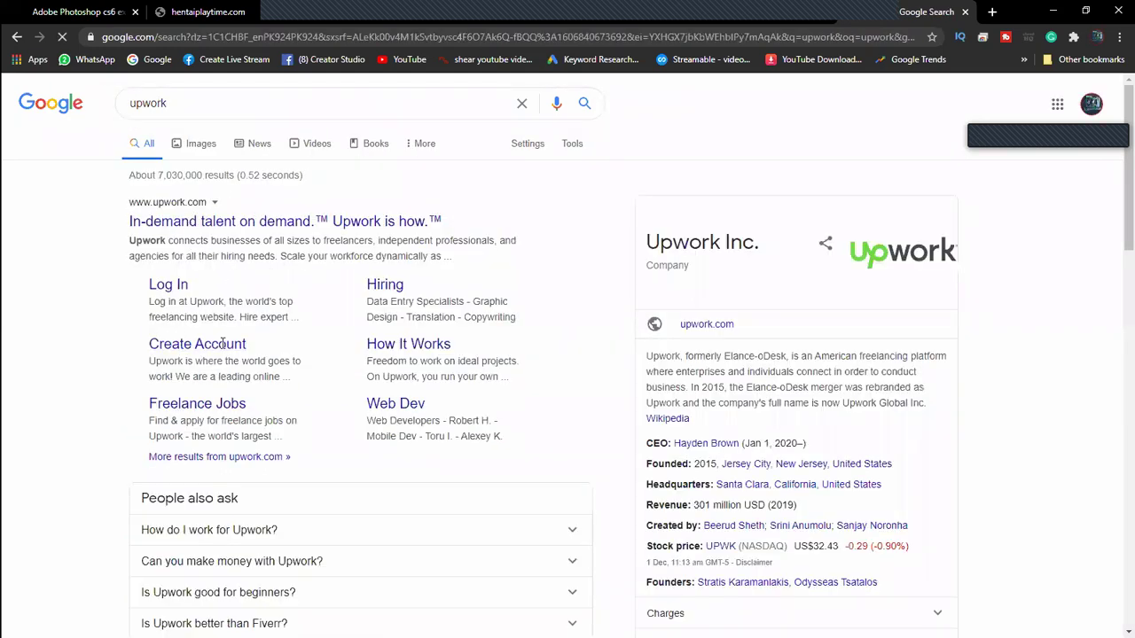
pyautogui.middleClick(168, 284)
# Step: On the Upwork tab, submit the account e-mail and then the password to log in
pyautogui.click(896, 16)
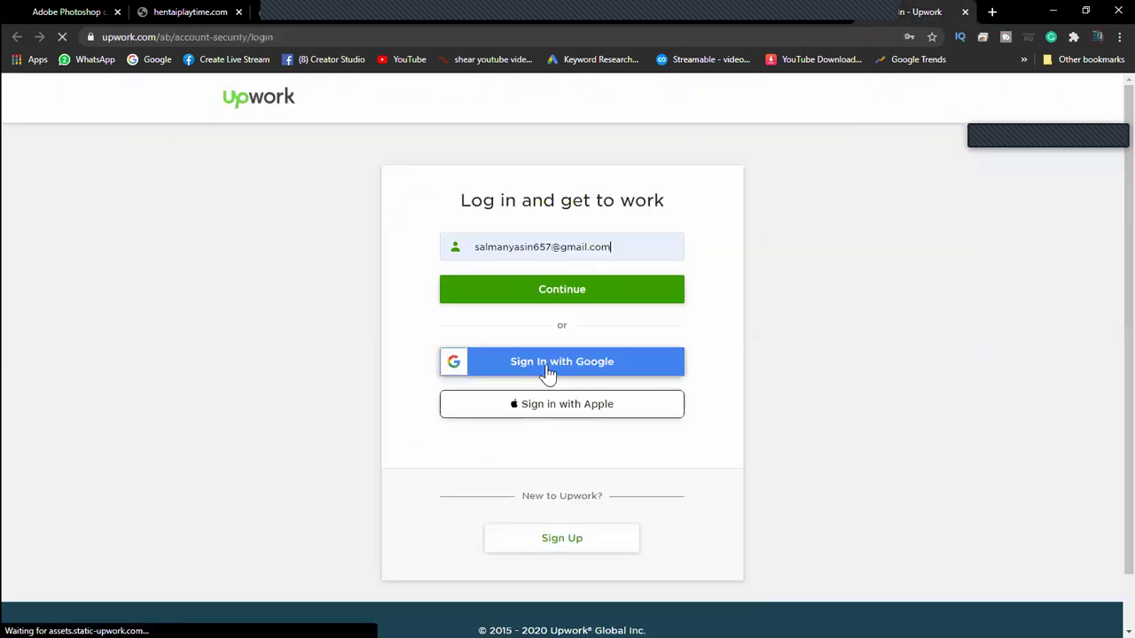
pyautogui.click(549, 294)
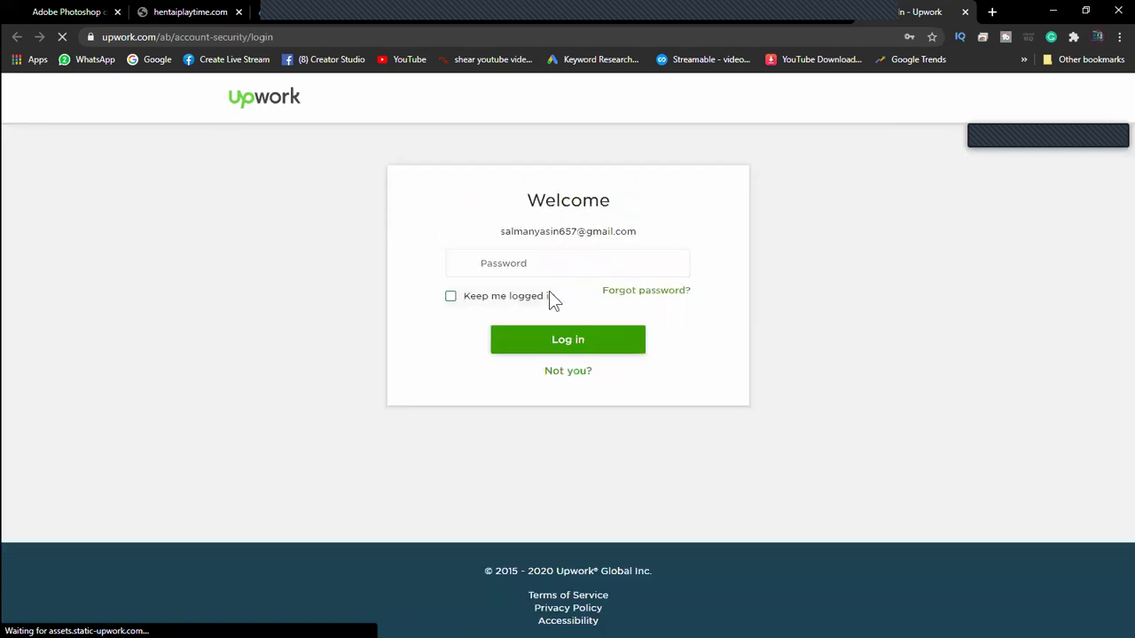
pyautogui.click(564, 346)
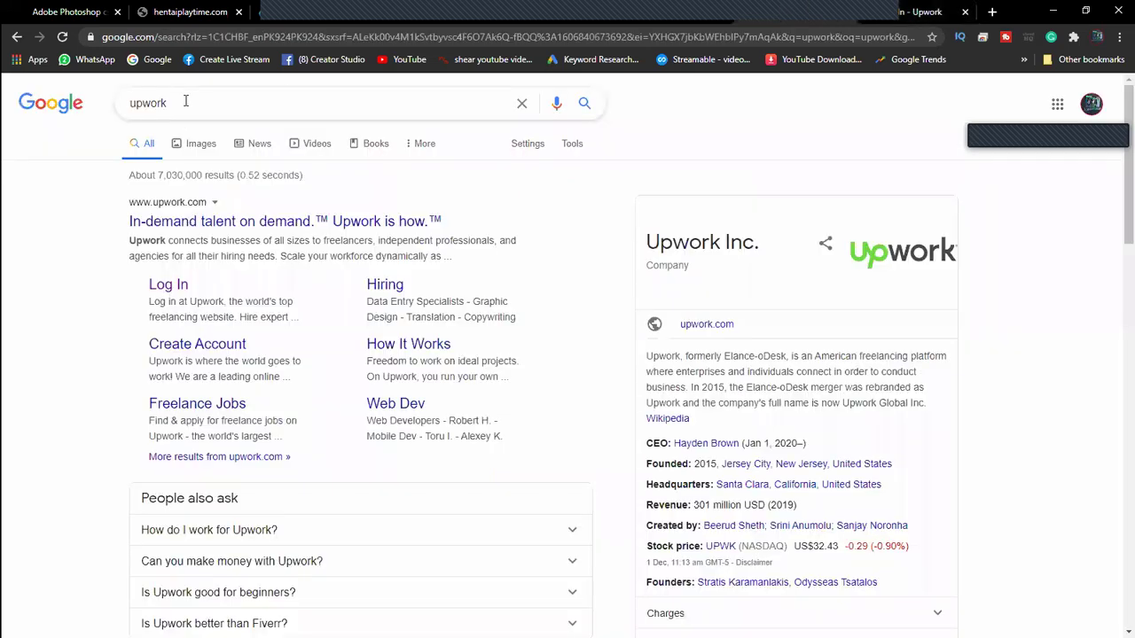
# Step: Search Google for 'fiverr' and open Fiverr's login page in a new tab
pyautogui.doubleClick(186, 101)
pyautogui.write('fiv')
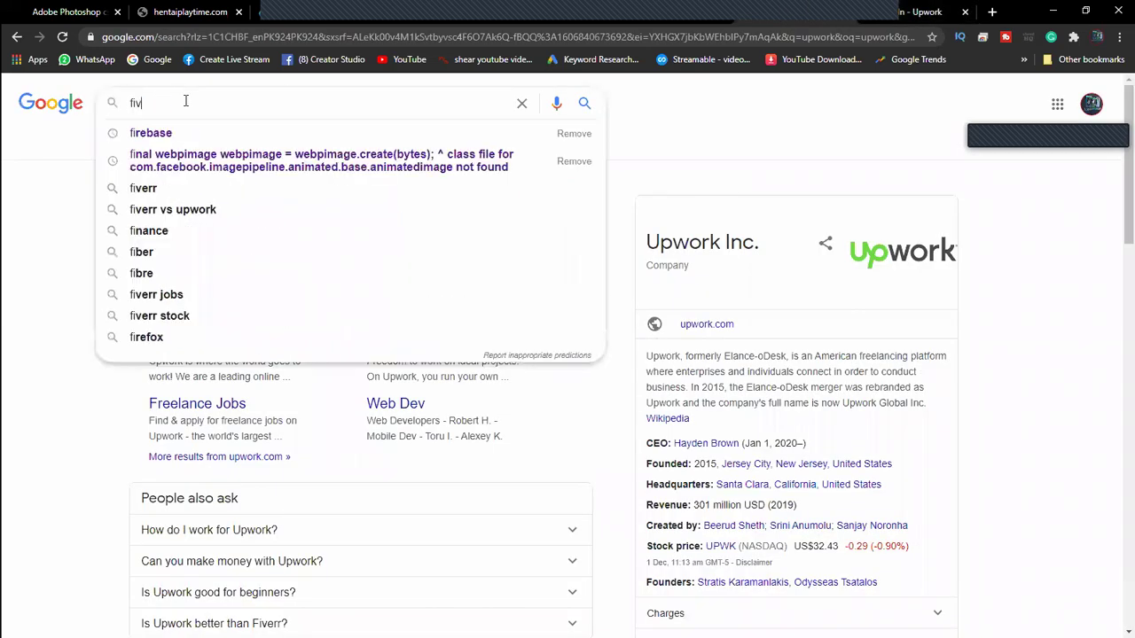
pyautogui.write('err')
pyautogui.press('Return')
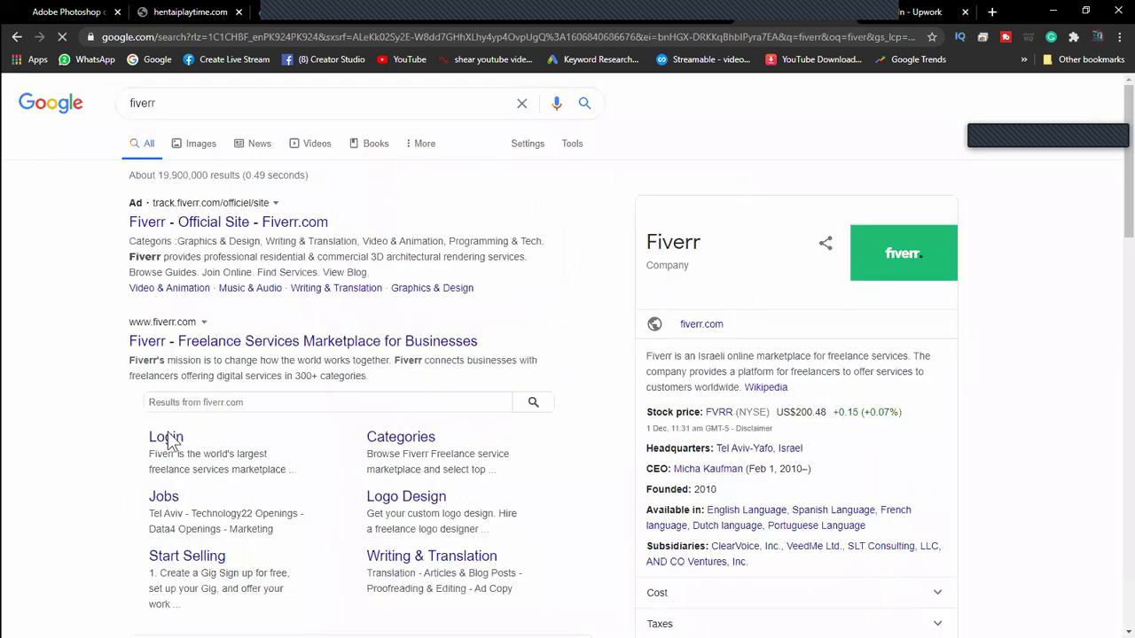
pyautogui.middleClick(166, 436)
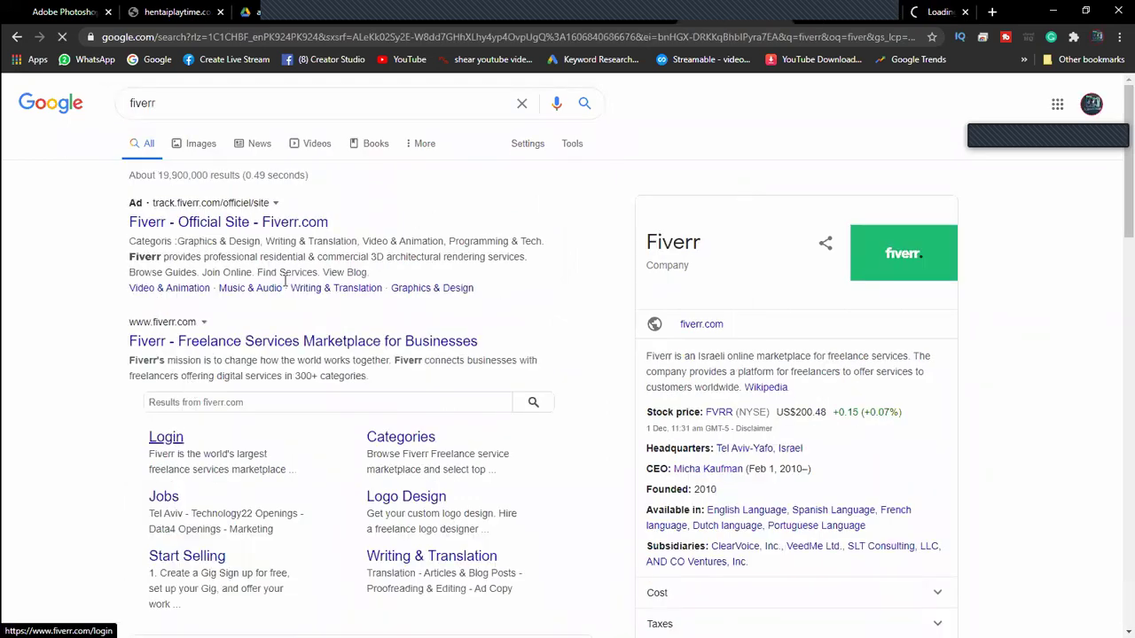
# Step: Search Google for 'freelancer' and open the Freelancer jobs page in a new tab
pyautogui.doubleClick(290, 105)
pyautogui.write('fr')
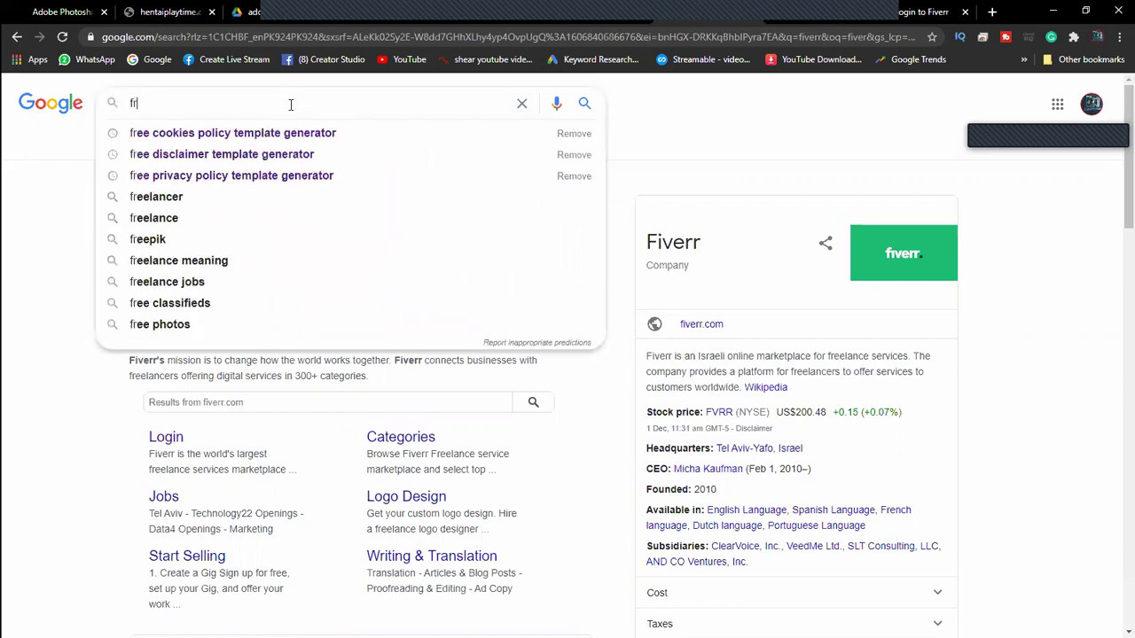
pyautogui.write('ee')
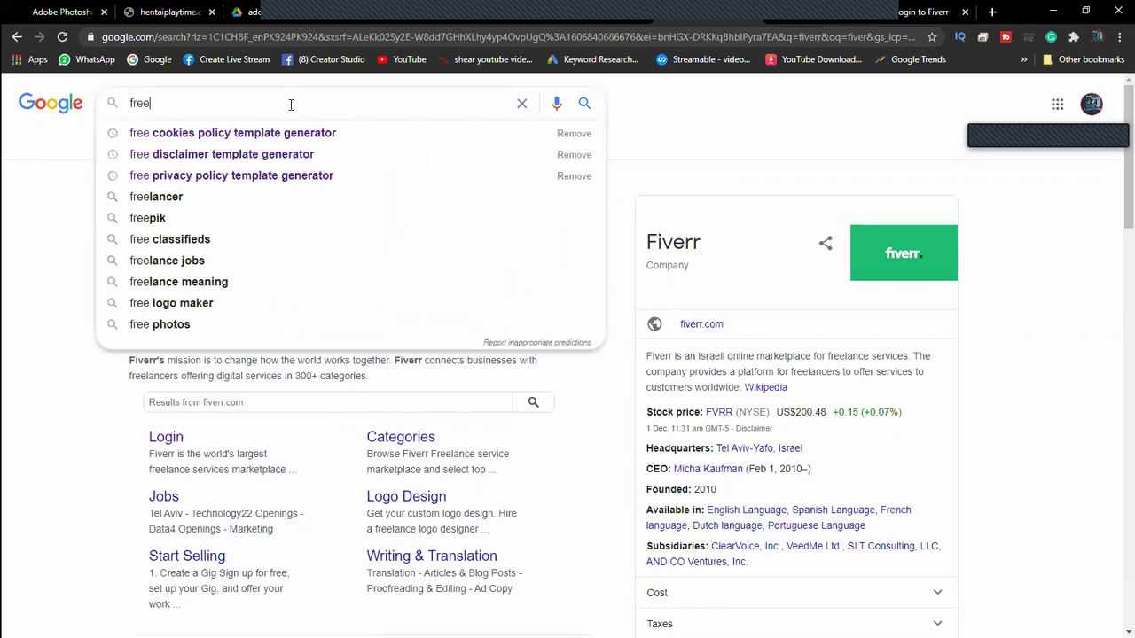
pyautogui.write('lans')
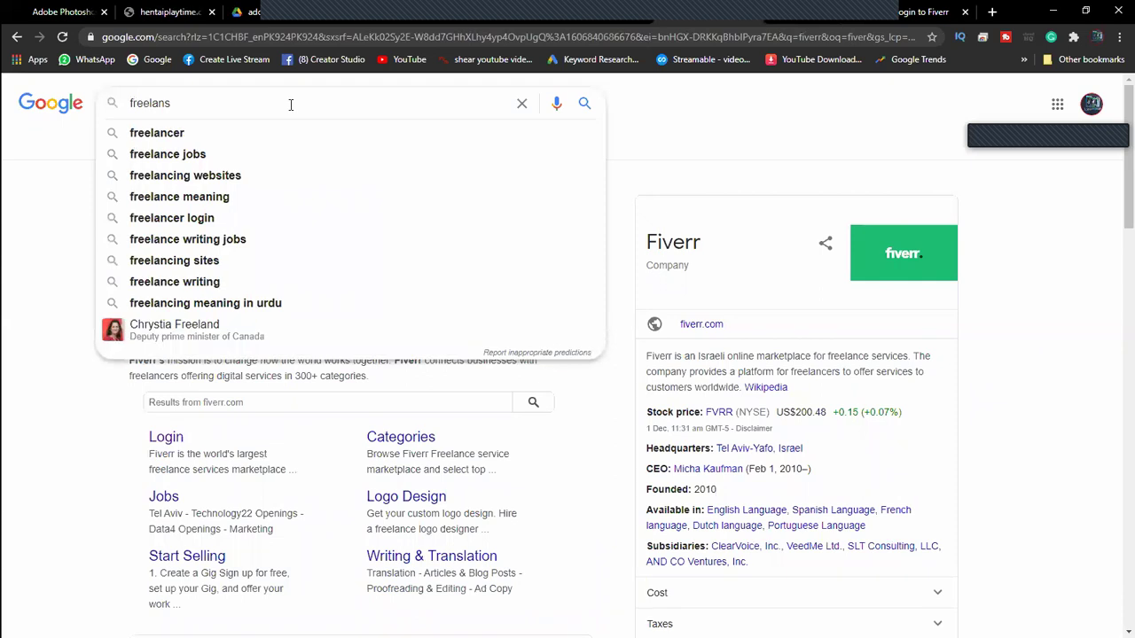
pyautogui.press('Down')
pyautogui.press('Return')
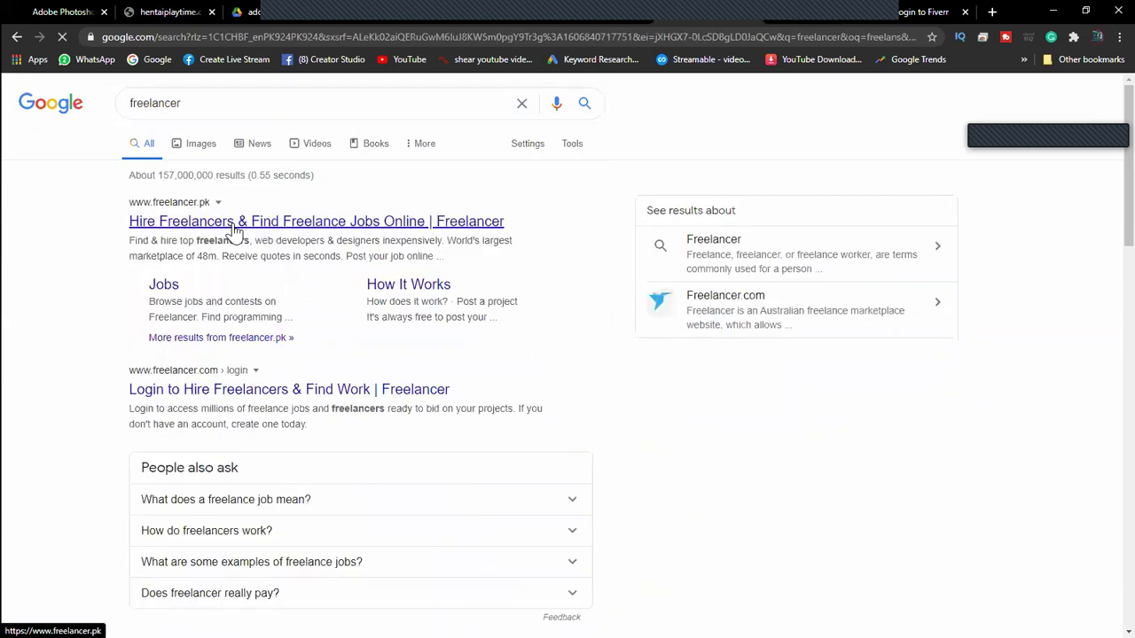
pyautogui.middleClick(164, 289)
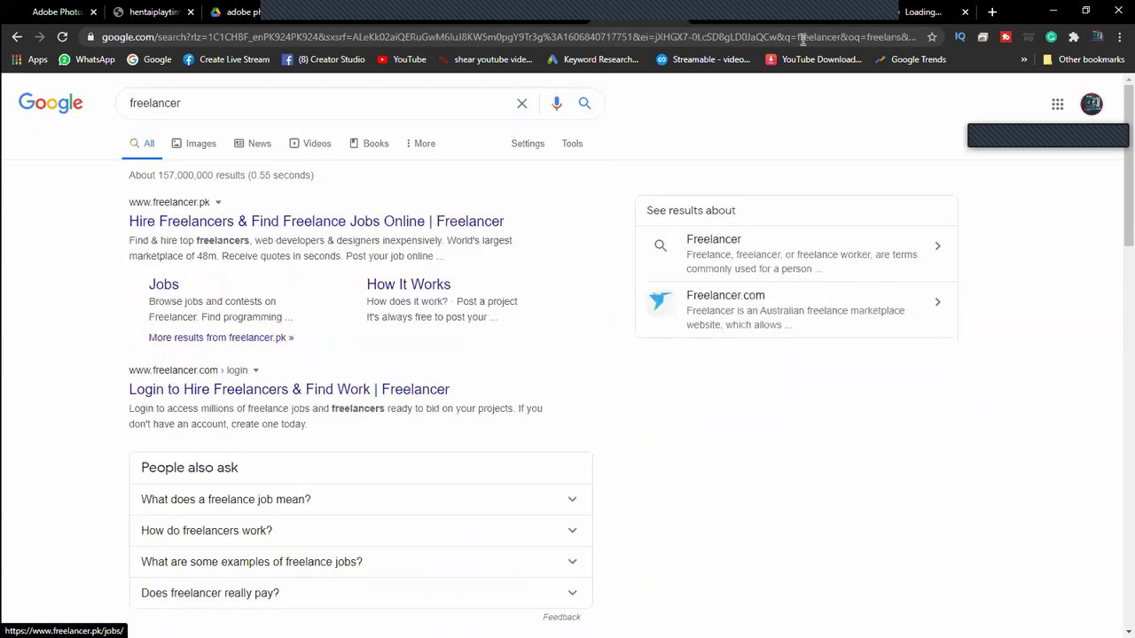
# Step: Submit the Fiverr sign-in form twice, then return to the Upwork verification tab
pyautogui.click(816, 12)
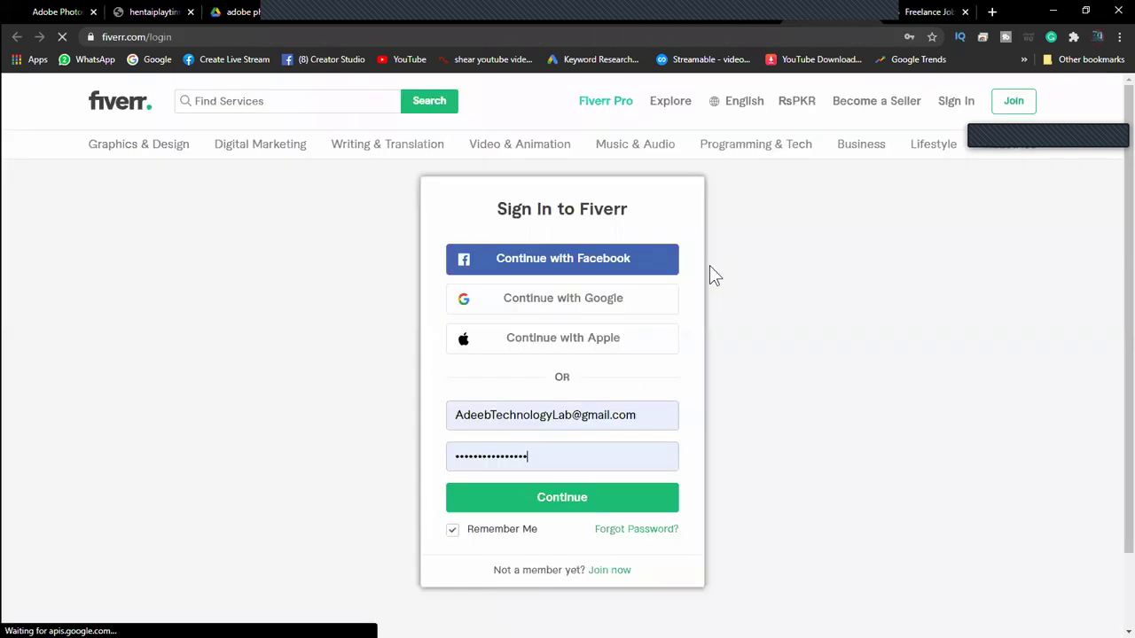
pyautogui.click(559, 515)
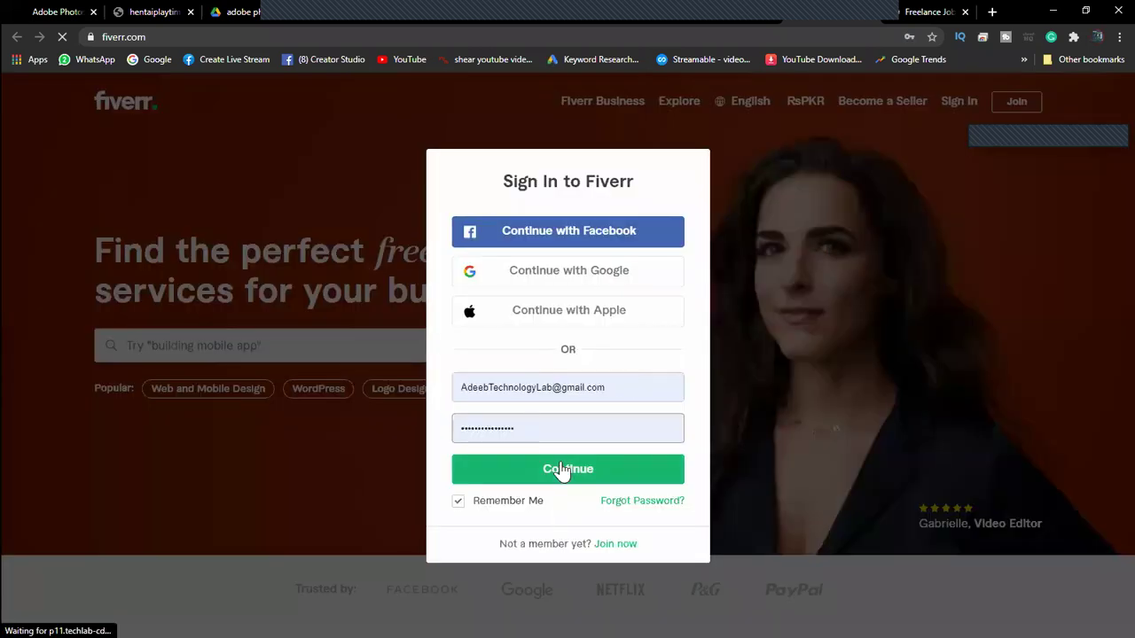
pyautogui.click(563, 474)
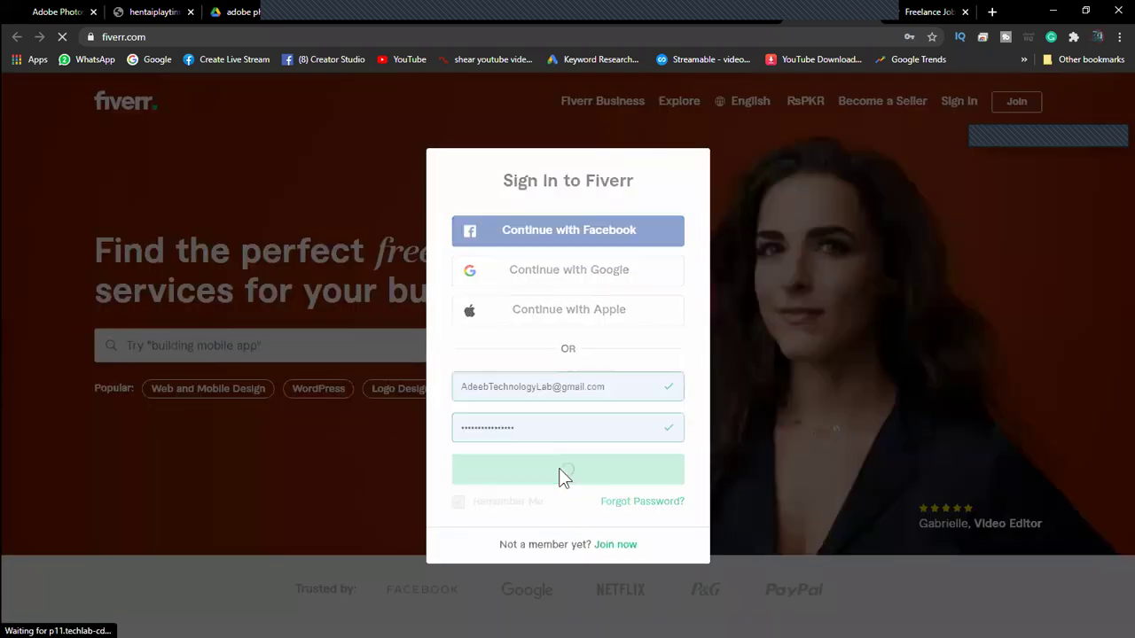
pyautogui.click(745, 11)
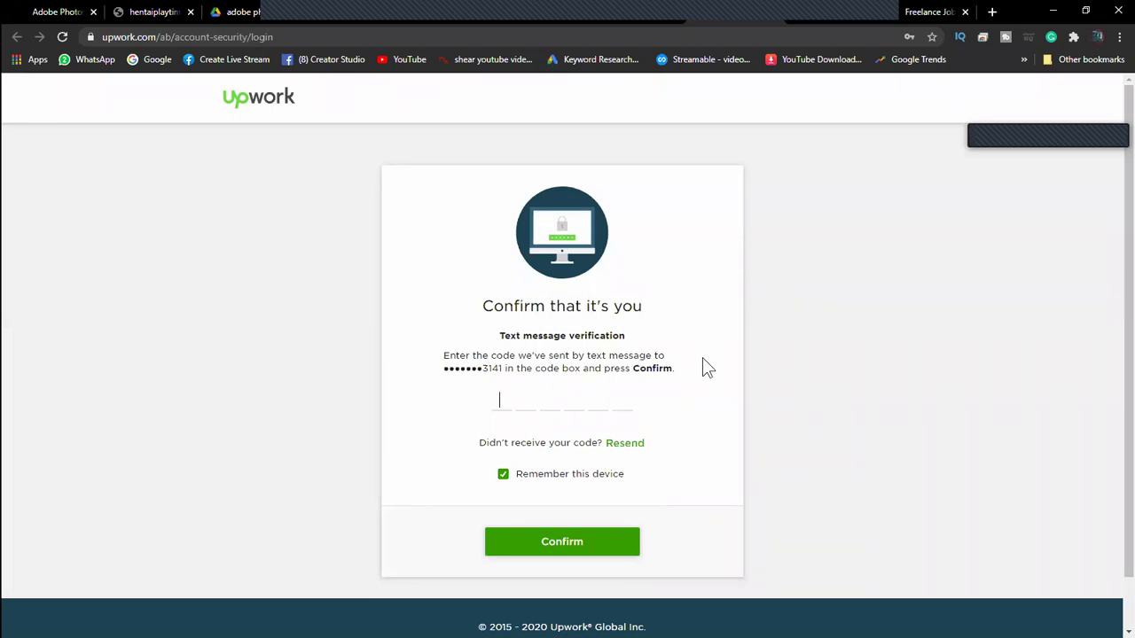
# Step: Leave verification for the upwork.com home page, focus its talent search, and scroll it
pyautogui.click(258, 100)
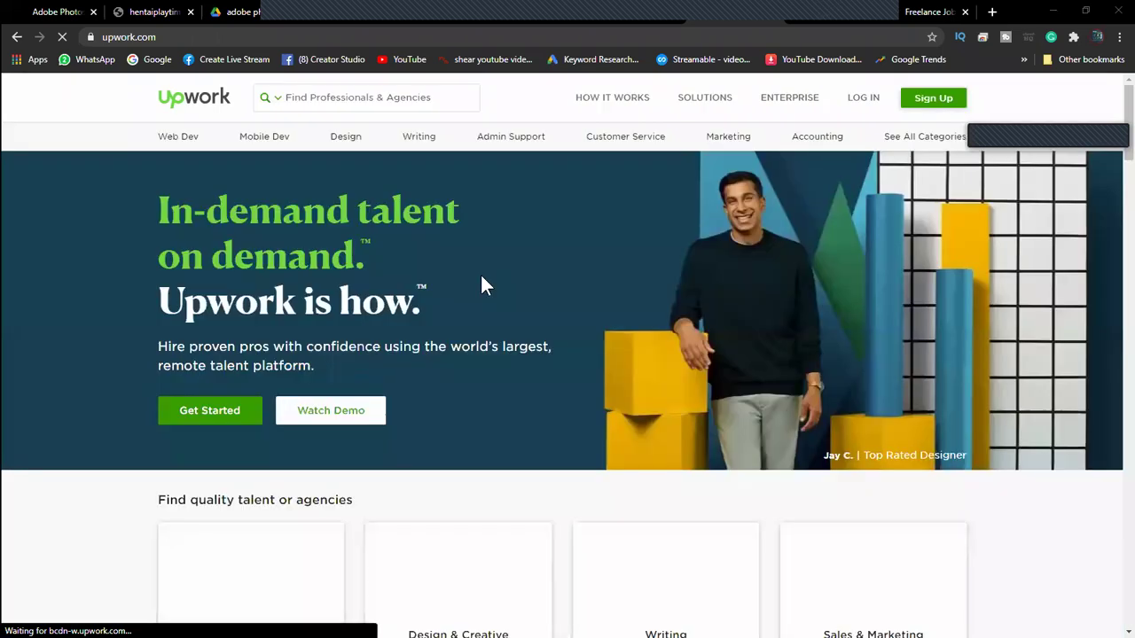
pyautogui.click(378, 97)
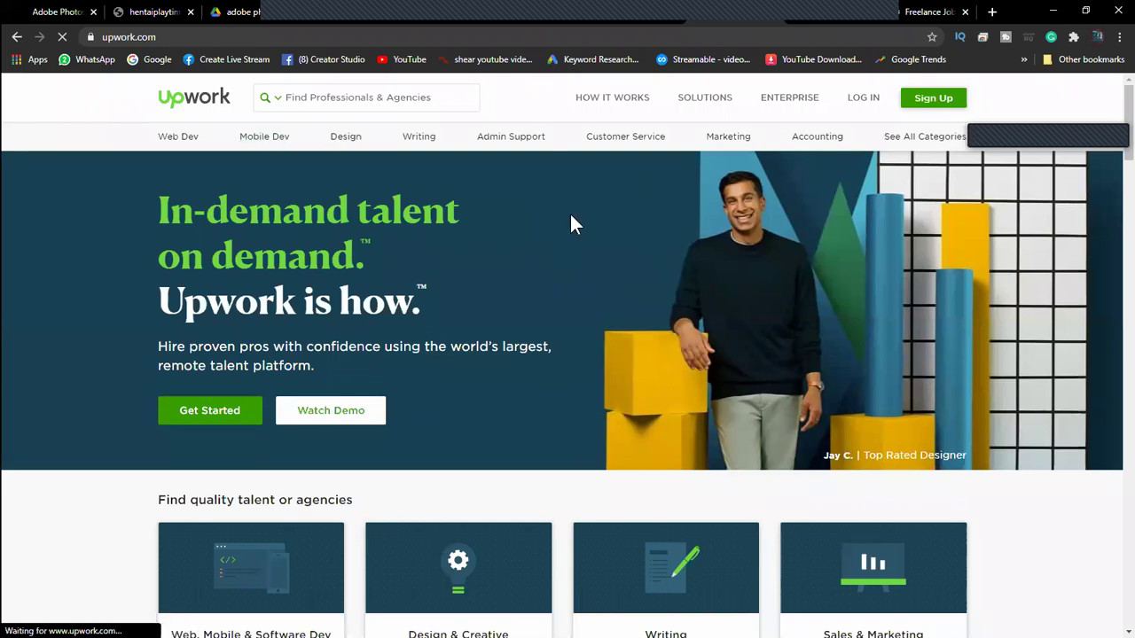
pyautogui.scroll(-5, 571, 224)
pyautogui.scroll(5, 573, 223)
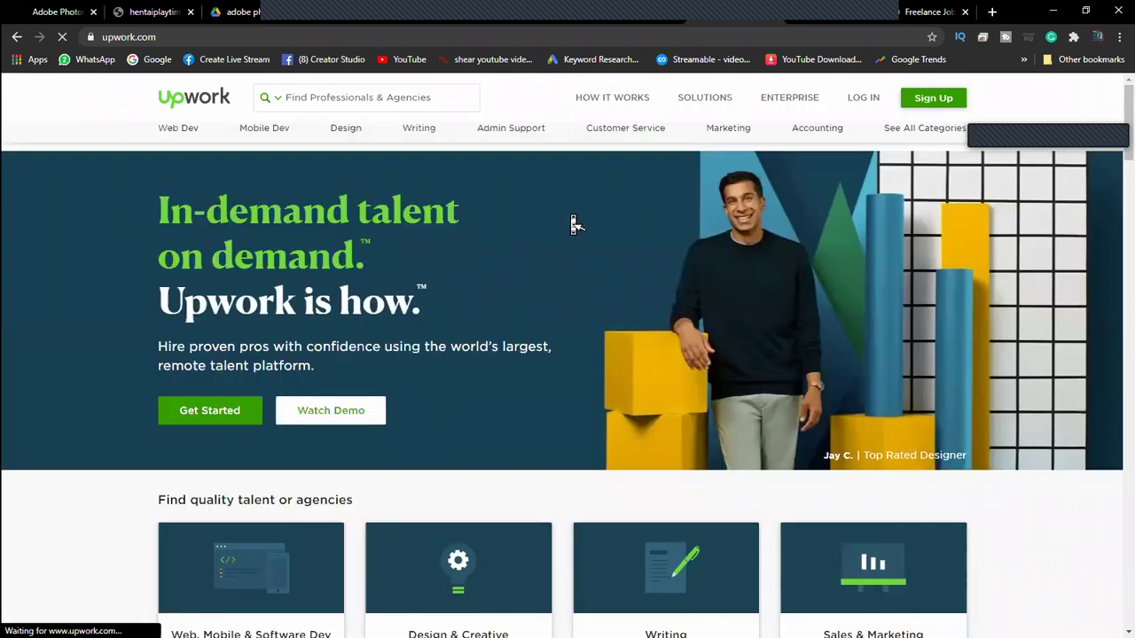
pyautogui.scroll(-5, 573, 223)
pyautogui.scroll(5, 574, 223)
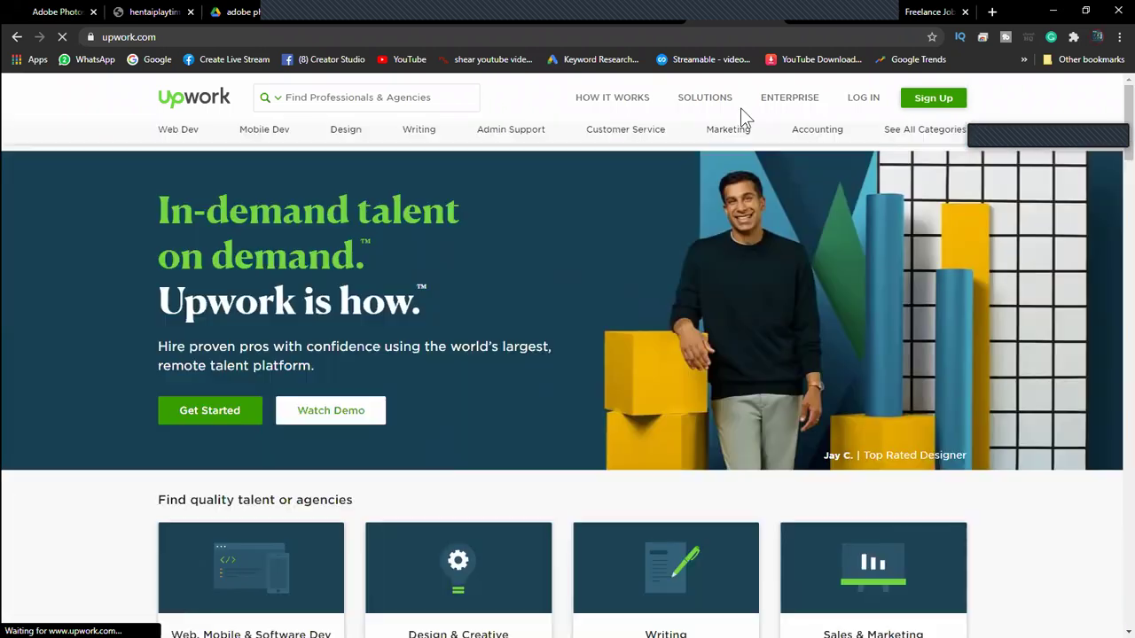
# Step: Restore the browser window, open Fiverr's Logo Design category, and scroll through its gig listings
pyautogui.click(1085, 12)
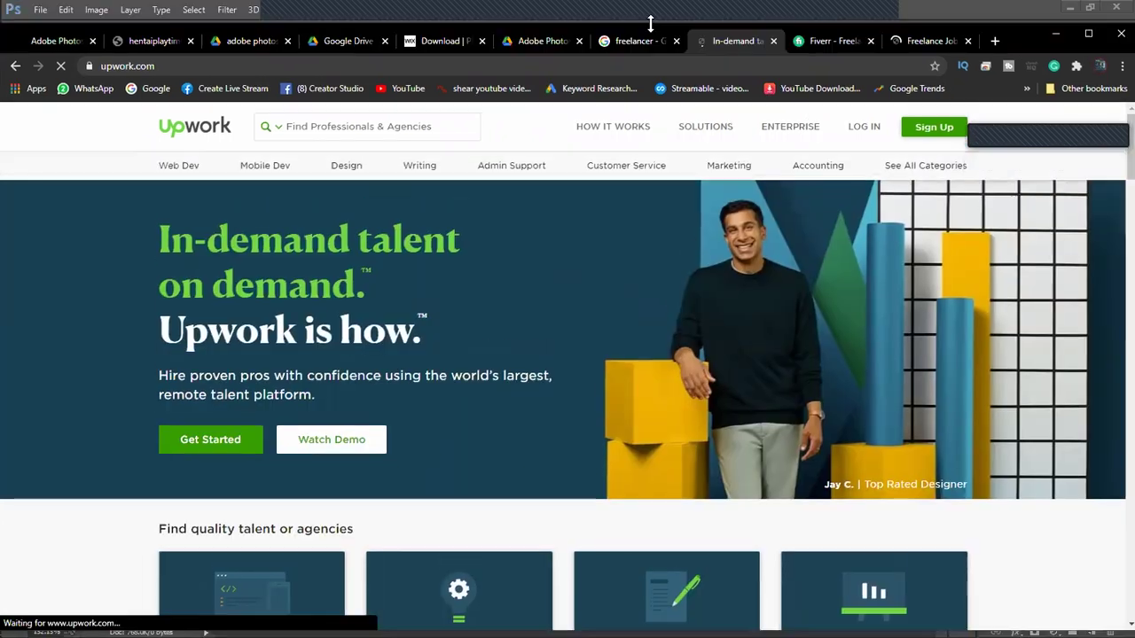
pyautogui.click(832, 41)
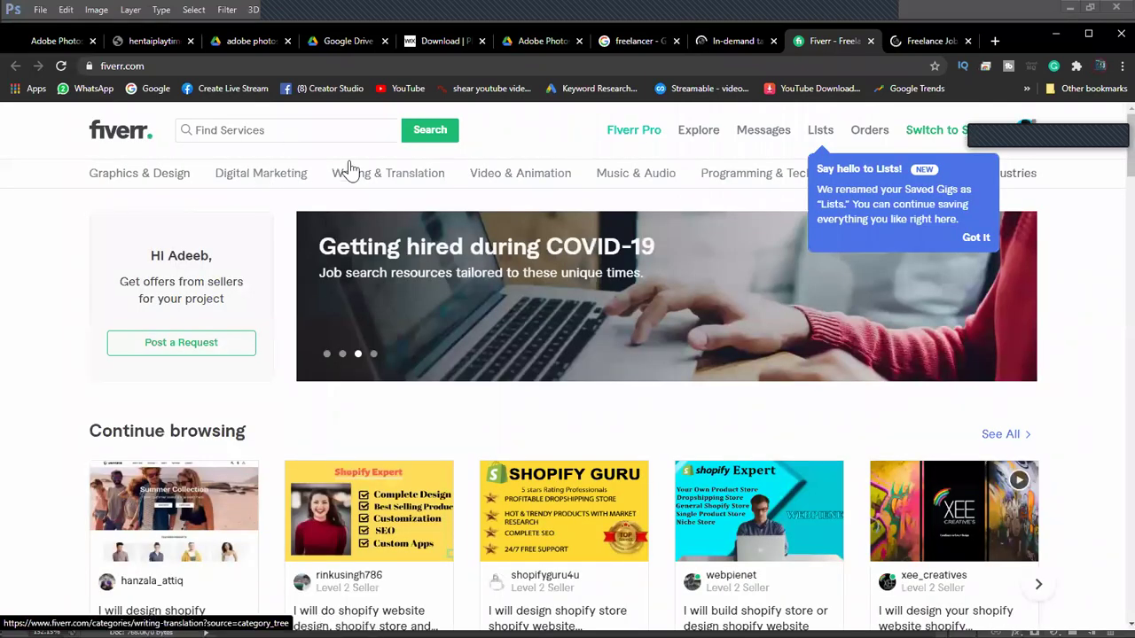
pyautogui.moveTo(140, 173)
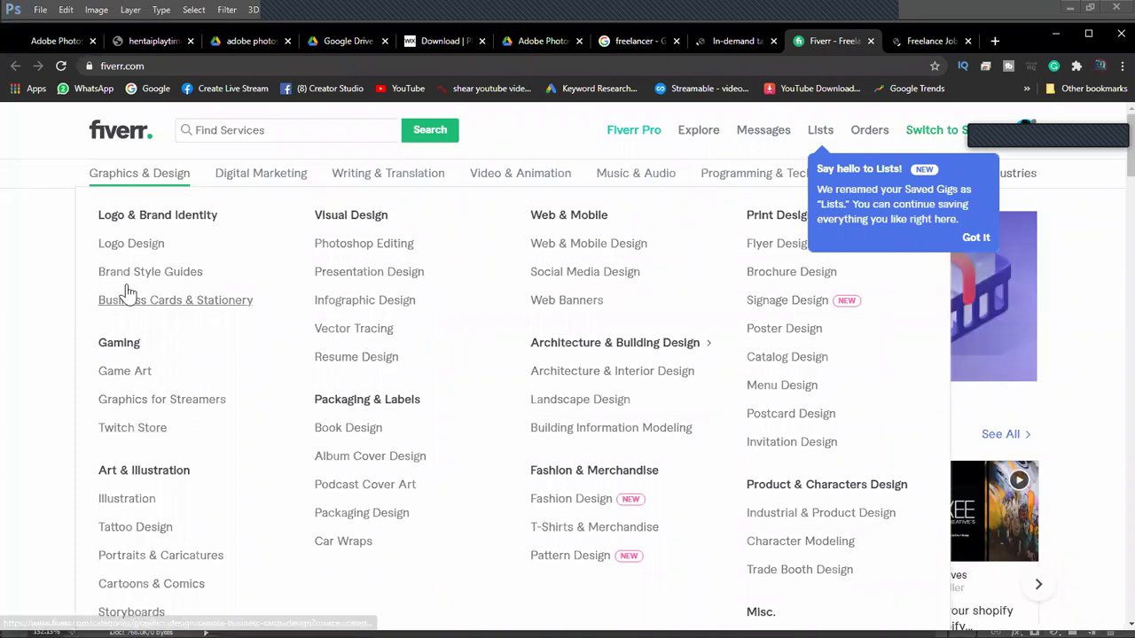
pyautogui.click(132, 245)
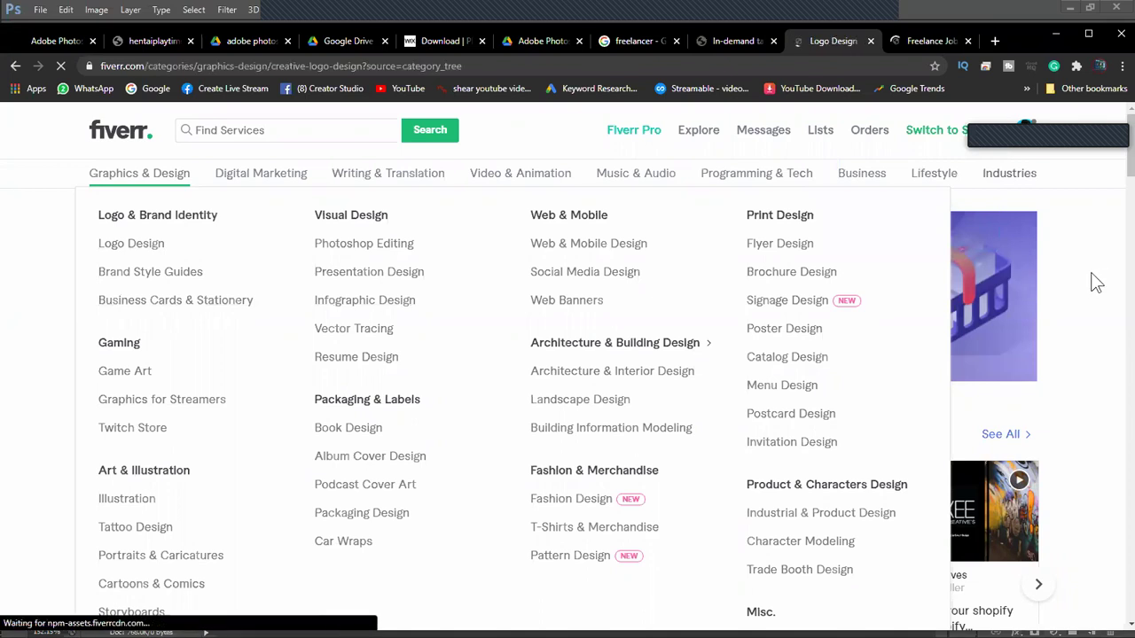
pyautogui.scroll(-2, 1096, 282)
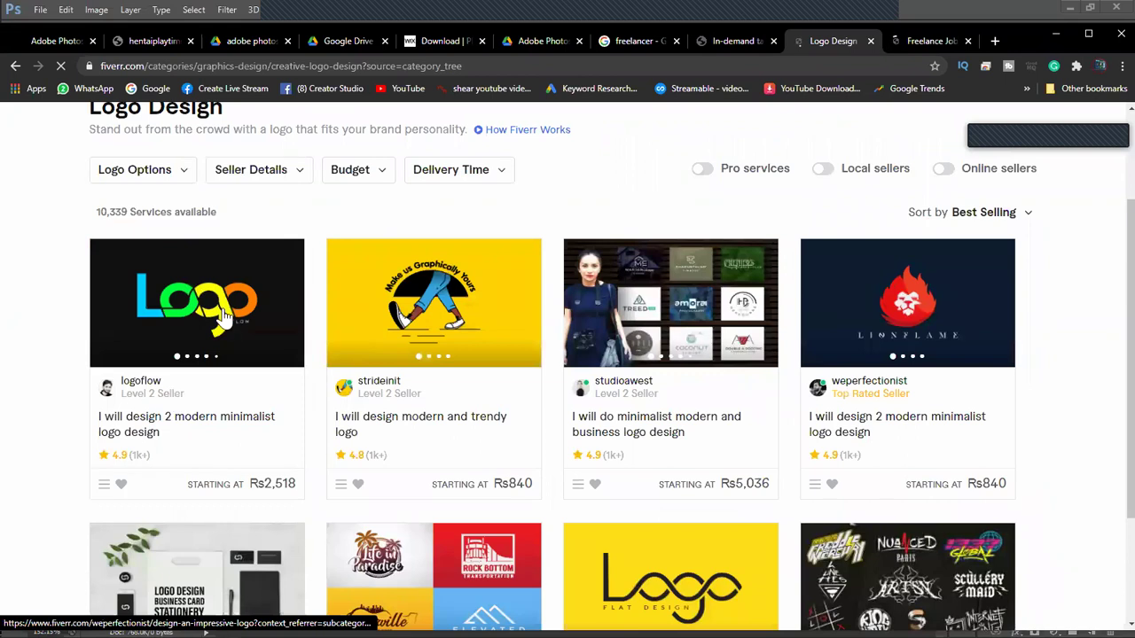
pyautogui.moveTo(670, 302)
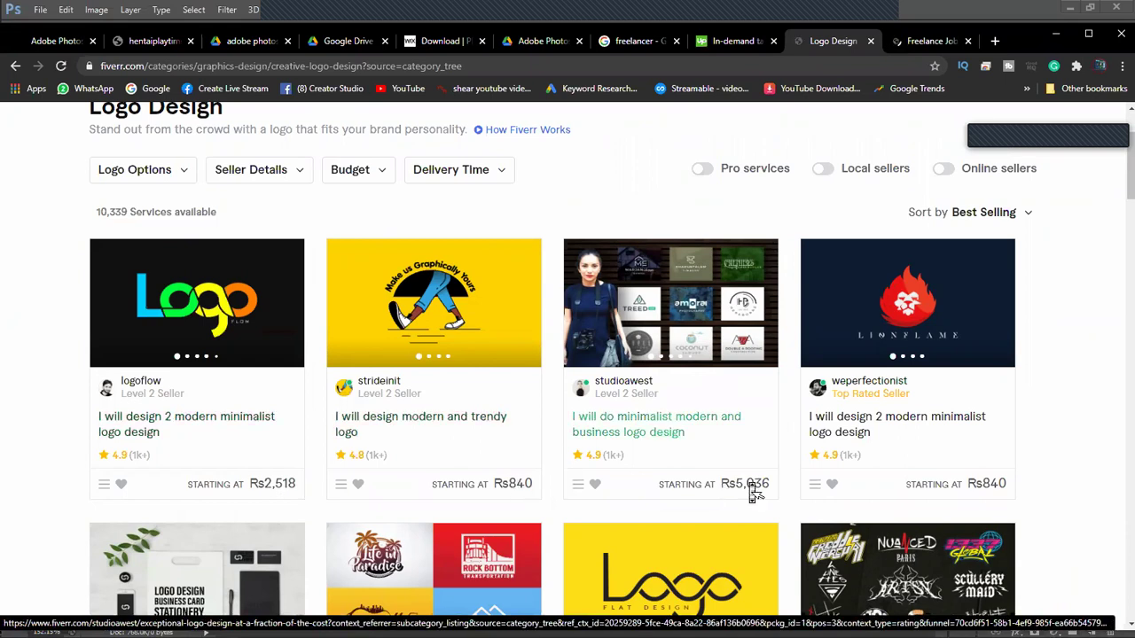
pyautogui.scroll(-3, 754, 495)
pyautogui.scroll(-1, 754, 495)
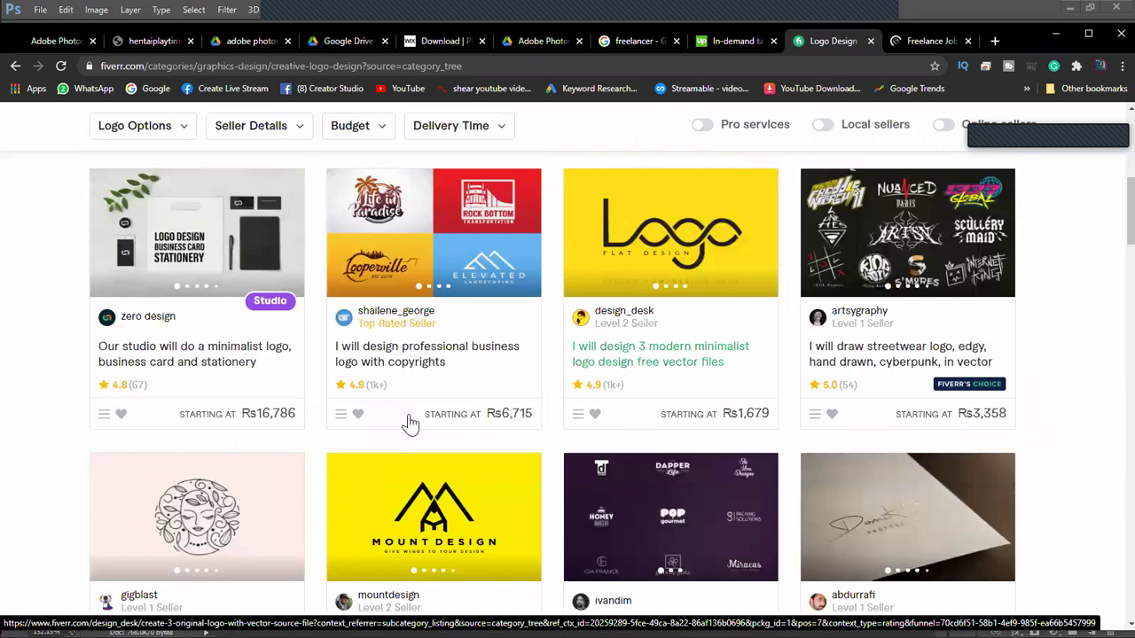